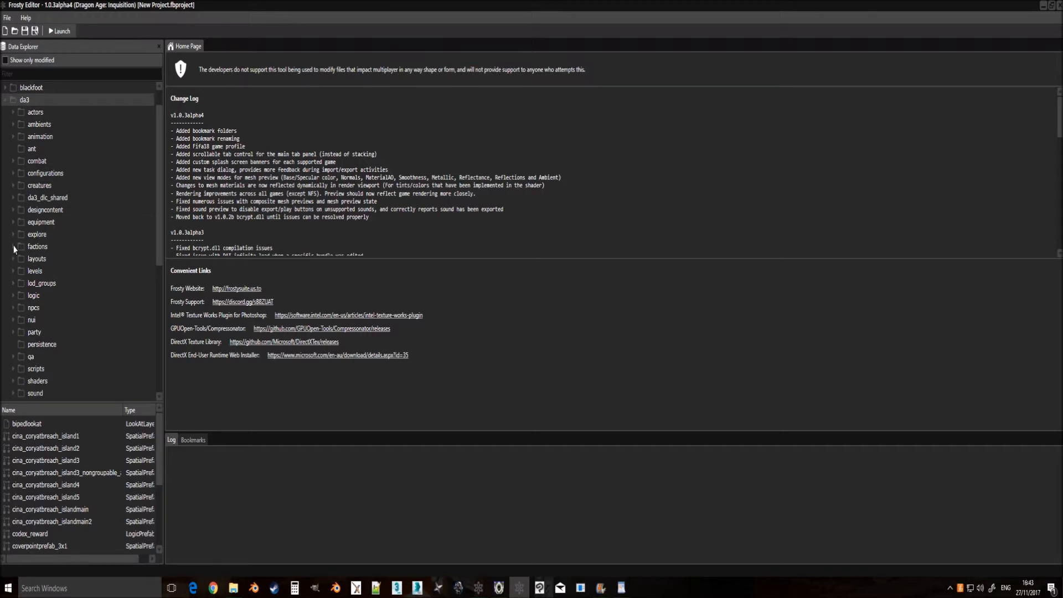
Browse the data tree to da3/factions/qunari/appearances/uni_qf_army_bas01/models.
left_click(14, 247)
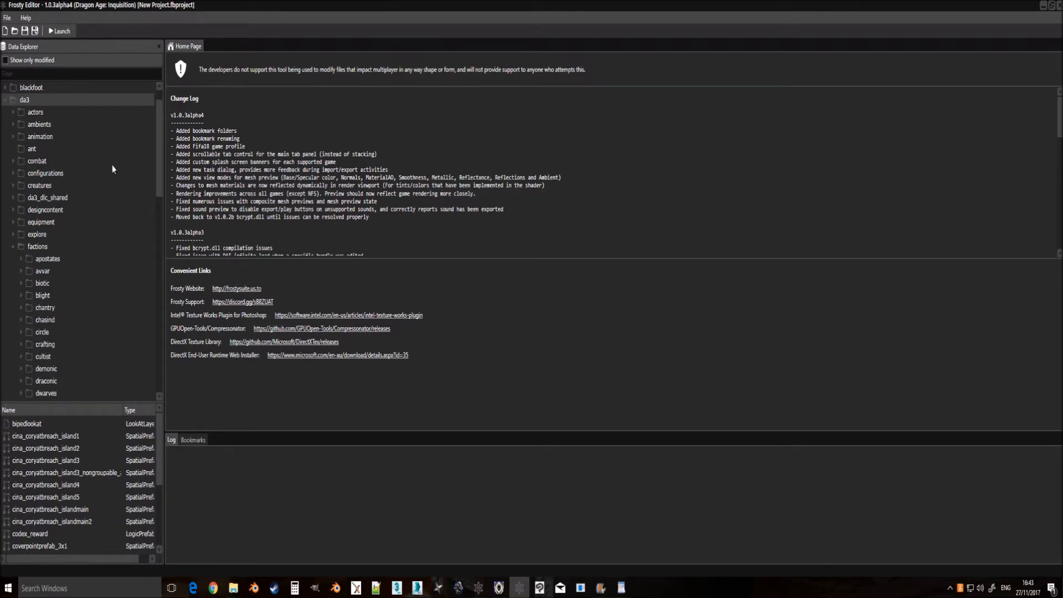
scroll(89, 183, "down", 3)
scroll(62, 199, "down", 4)
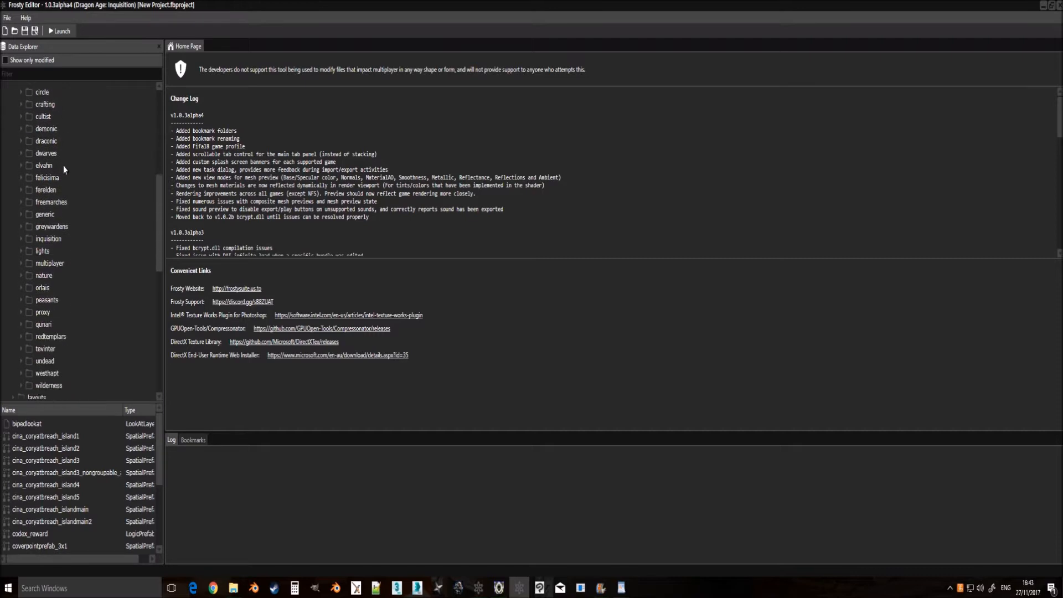
left_click(21, 297)
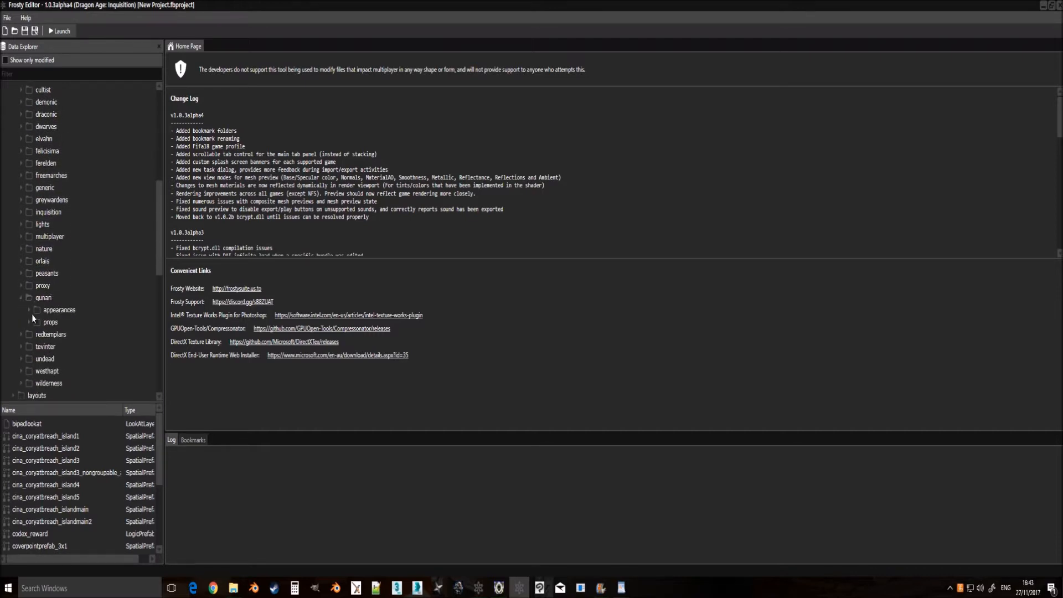
left_click(30, 310)
scroll(30, 302, "down", 3)
left_click(38, 215)
left_click(66, 229)
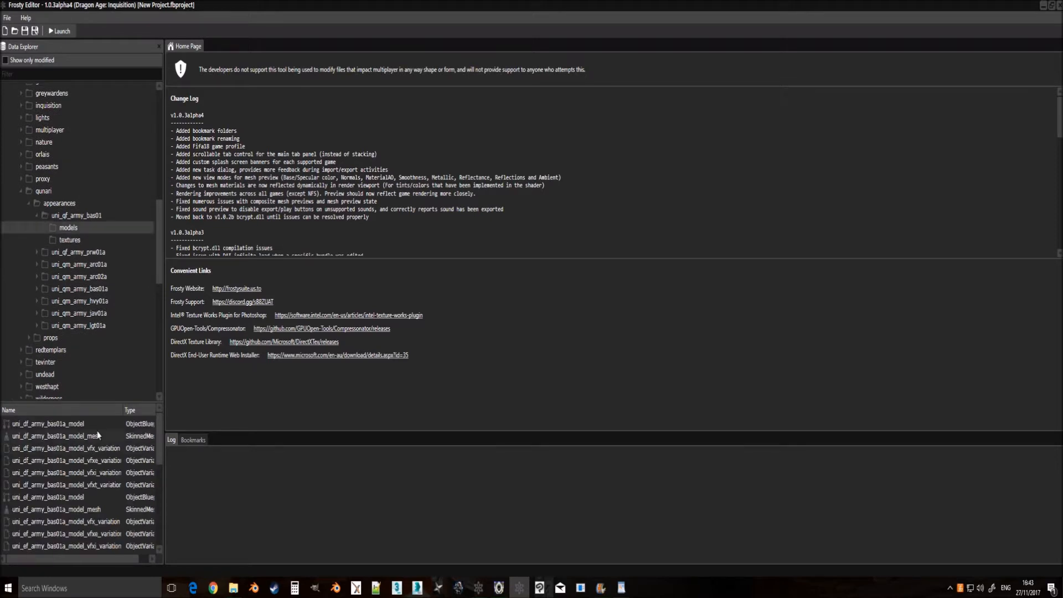
Open the ef, df, hf and qf versions of the uni_*_army_bas01a_model_mesh assets from the models folder.
left_click(99, 436)
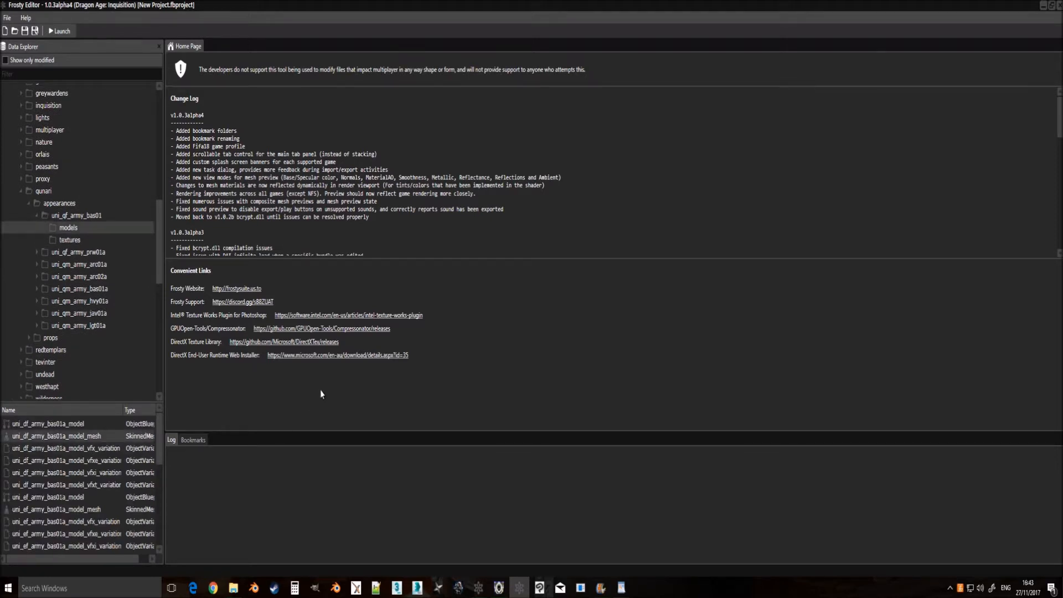
double_click(97, 510)
left_click(94, 440)
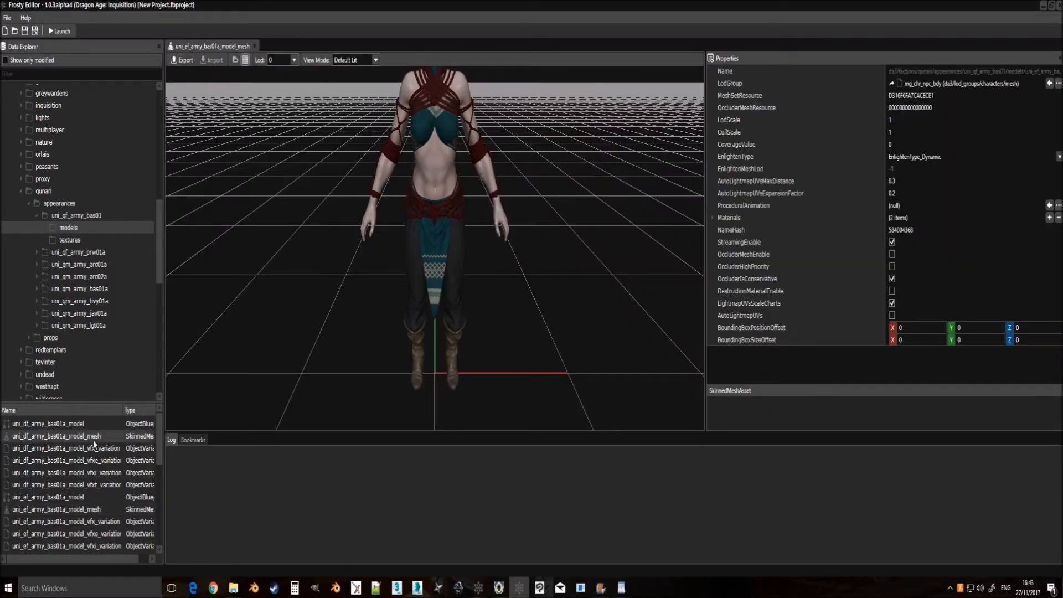
double_click(94, 437)
scroll(94, 487, "down", 3)
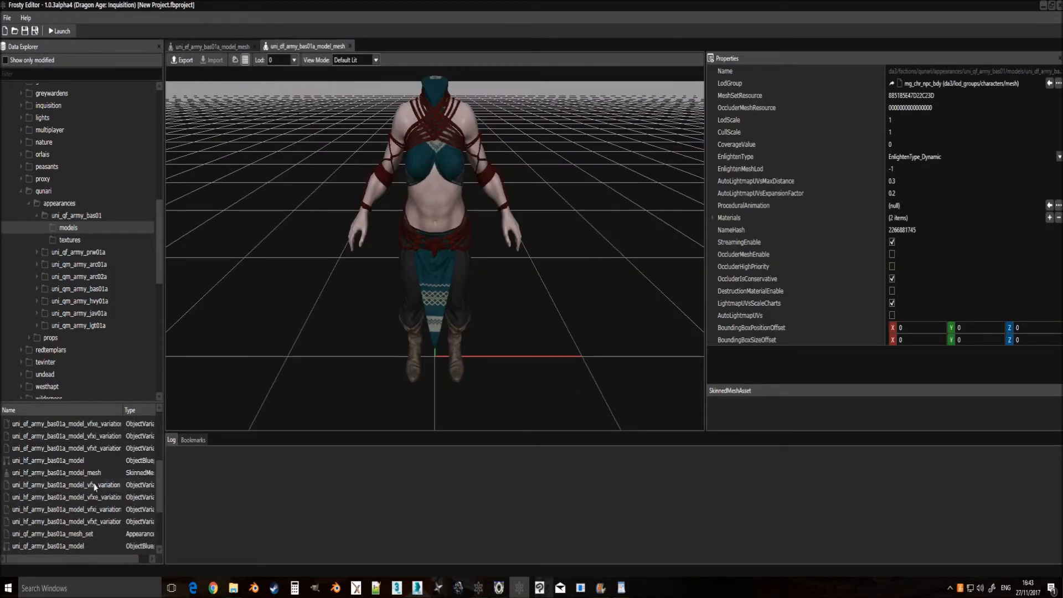
double_click(101, 474)
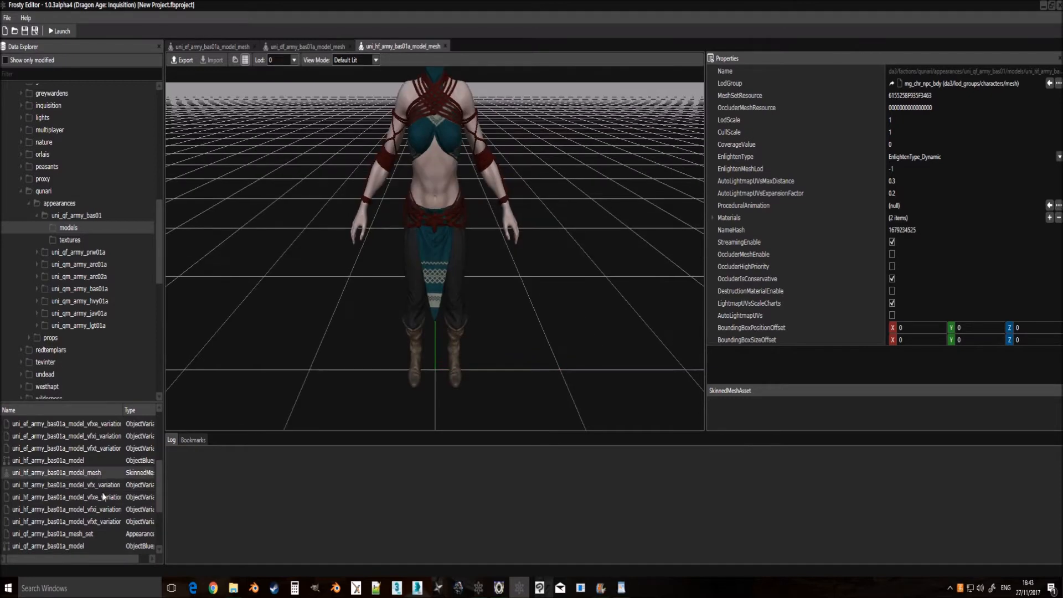
scroll(100, 487, "down", 2)
left_click(100, 485)
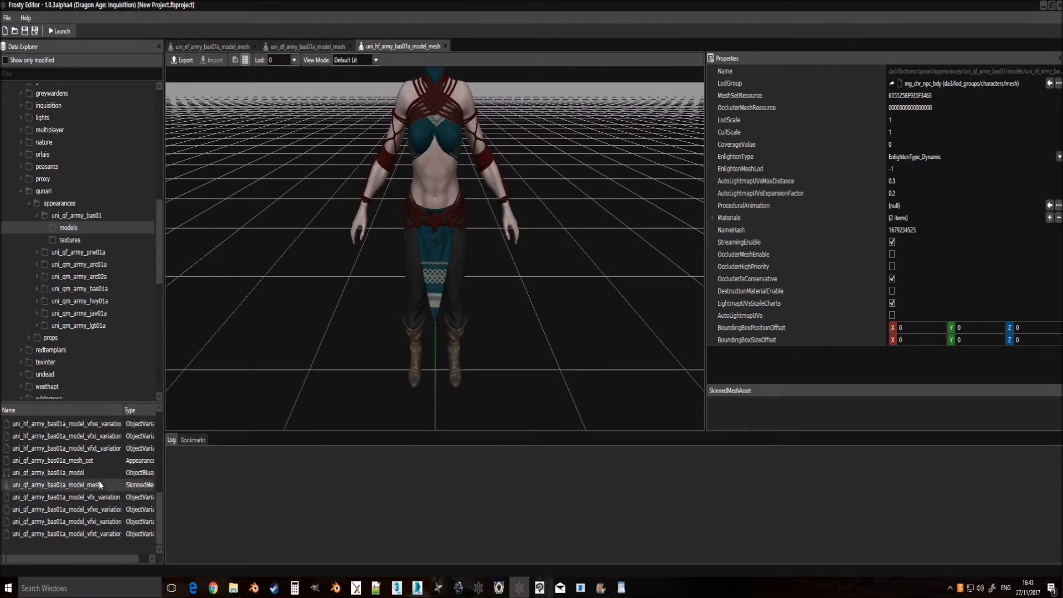
double_click(101, 485)
Export uni_ef_army_bas01a_model_mesh as FBX with the elf adultfemale skeleton, and close the mesh.
left_click(198, 47)
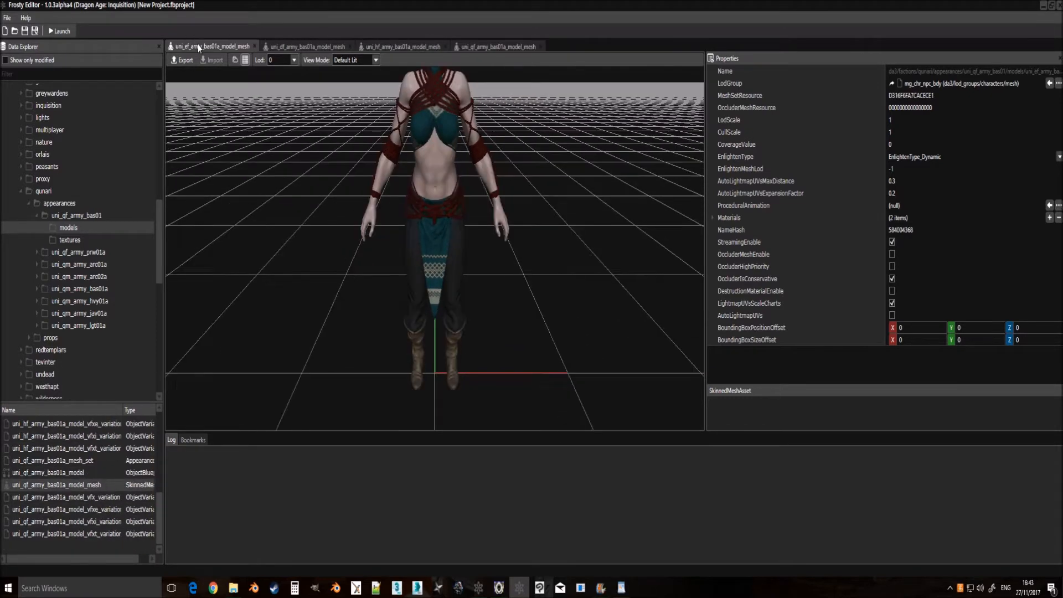
scroll(510, 223, "down", 3)
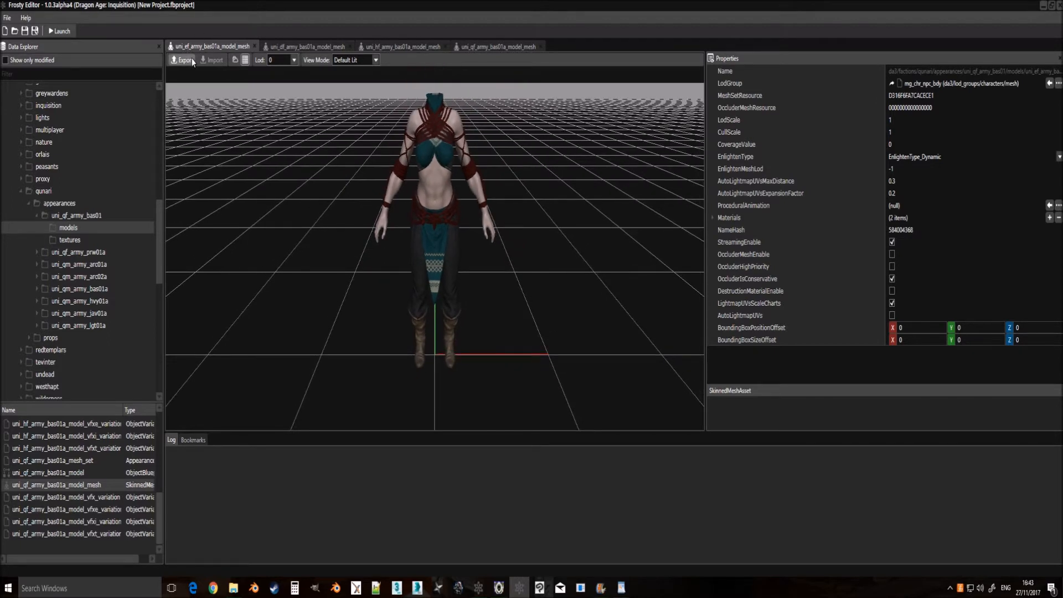
left_click(183, 60)
left_click(607, 277)
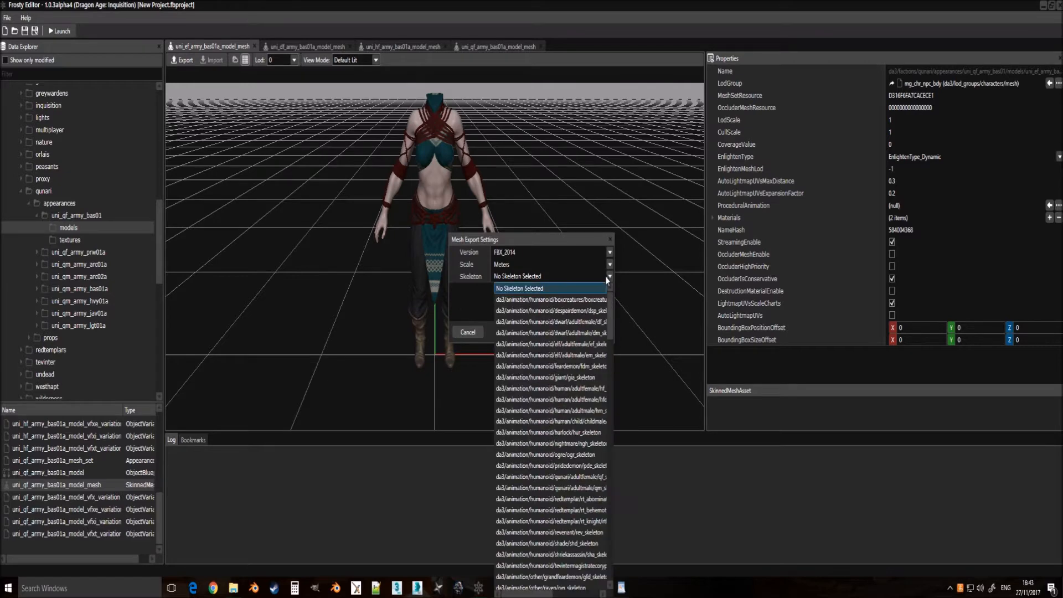
left_click(596, 344)
left_click(593, 335)
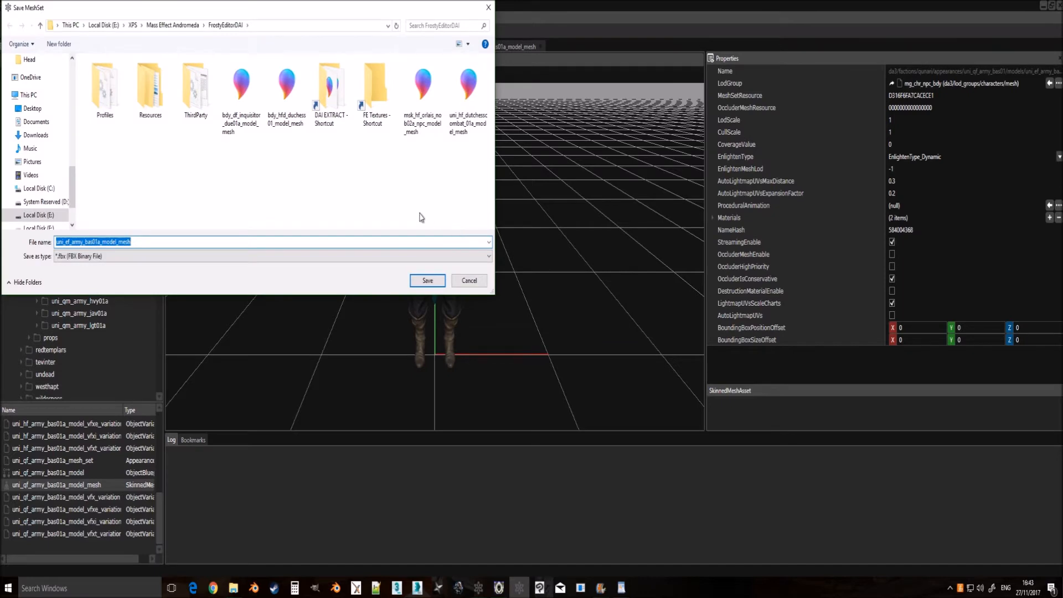
key("Return")
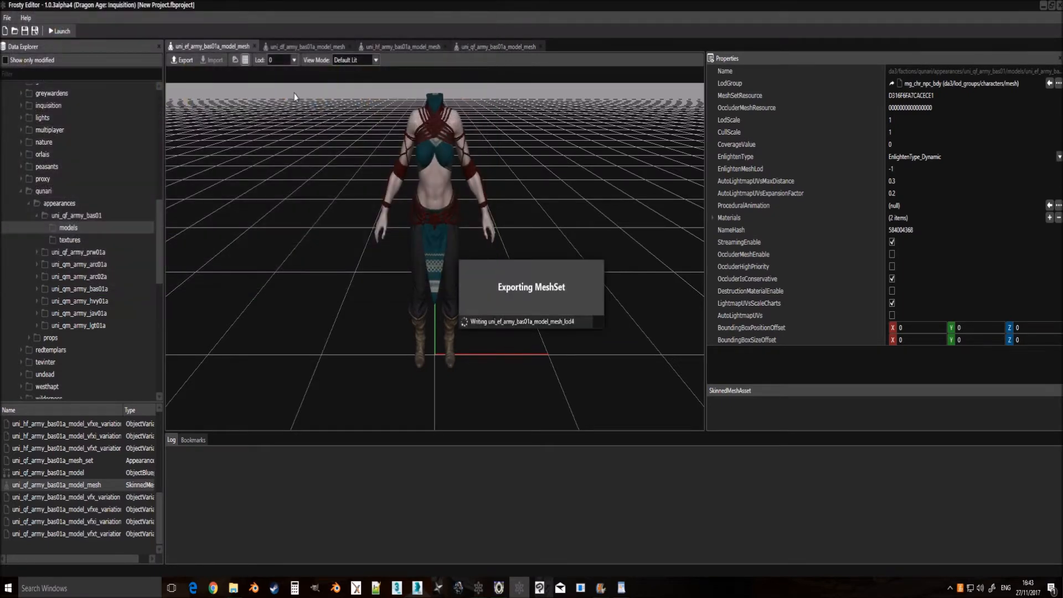
left_click(255, 46)
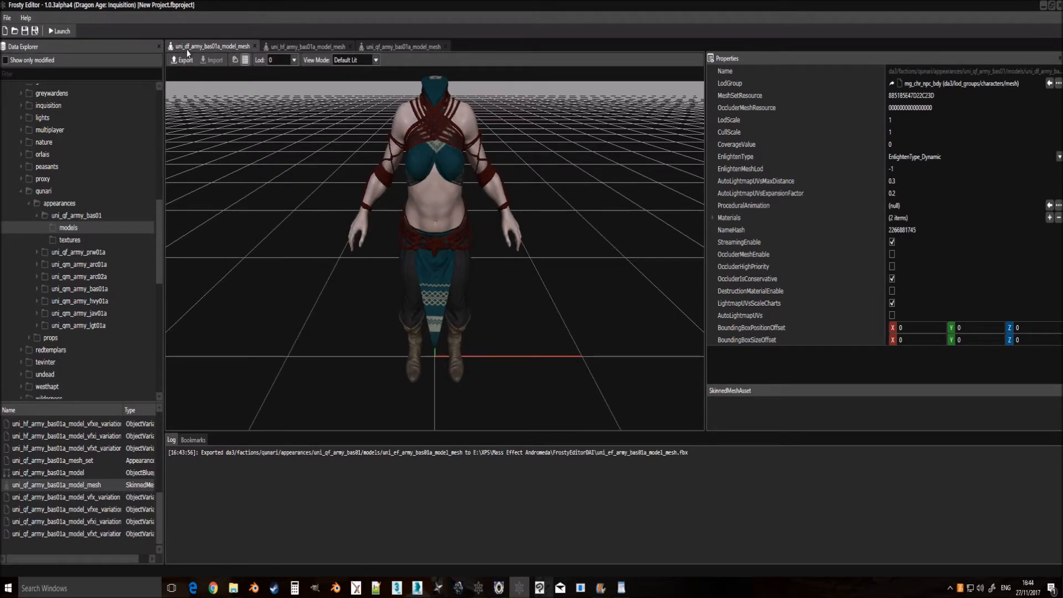
Export uni_df_army_bas01a_model_mesh as FBX with the dwarf adultfemale skeleton, and close the mesh.
left_click(183, 60)
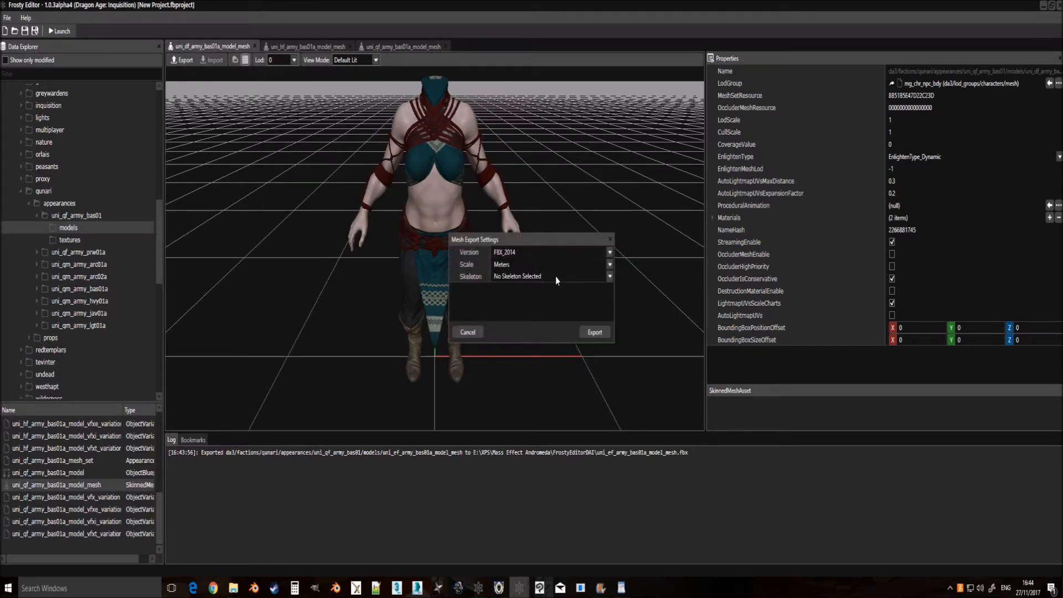
left_click(556, 277)
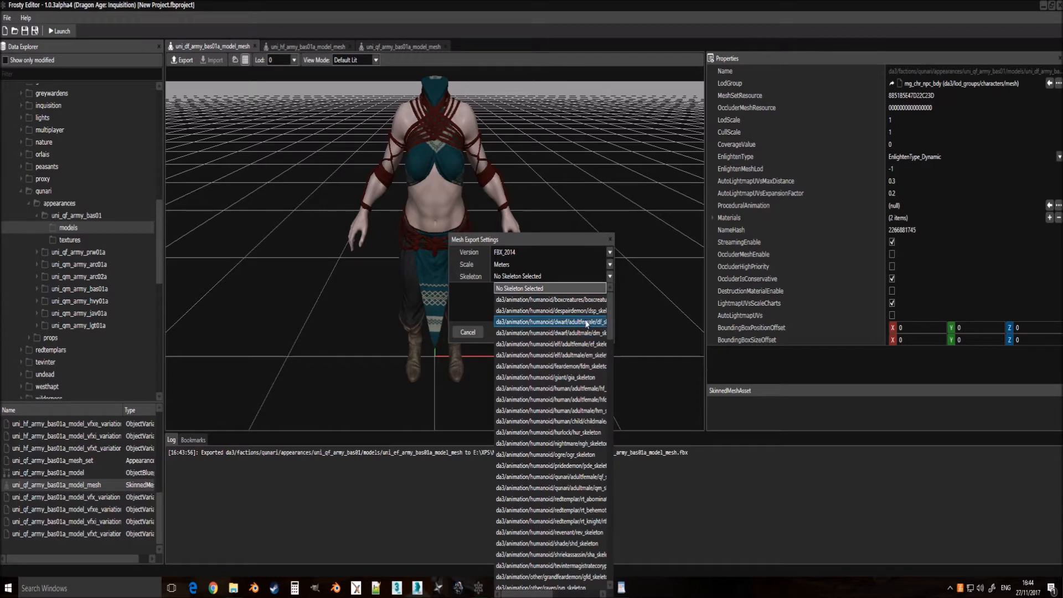
left_click(592, 322)
left_click(593, 332)
key("Return")
left_click(254, 46)
Export uni_hf_army_bas01a_model_mesh as FBX with the human adultfemale hf skeleton, and close the mesh.
left_click(183, 60)
left_click(583, 278)
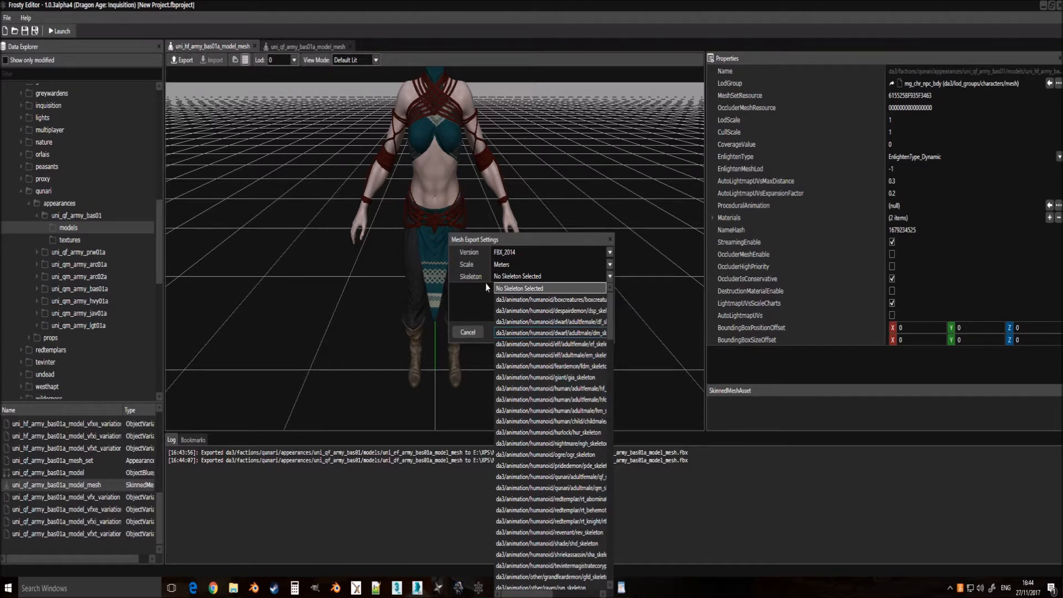
left_click(603, 390)
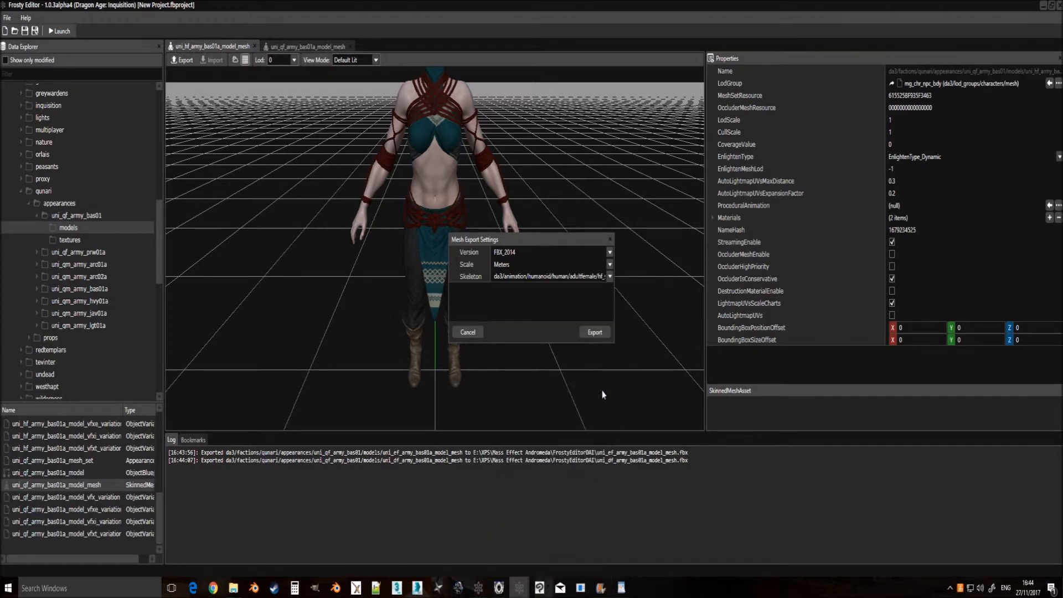
left_click(594, 332)
key("Return")
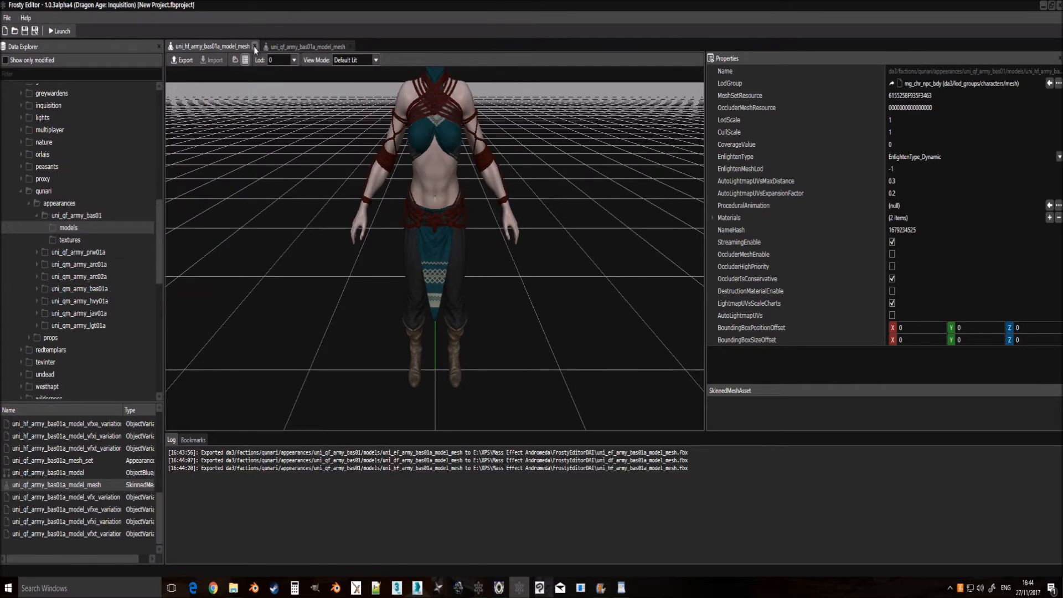
left_click(254, 46)
Export uni_qf_army_bas01a_model_mesh as FBX with the qunari adultfemale skeleton, and close the mesh.
left_click(182, 59)
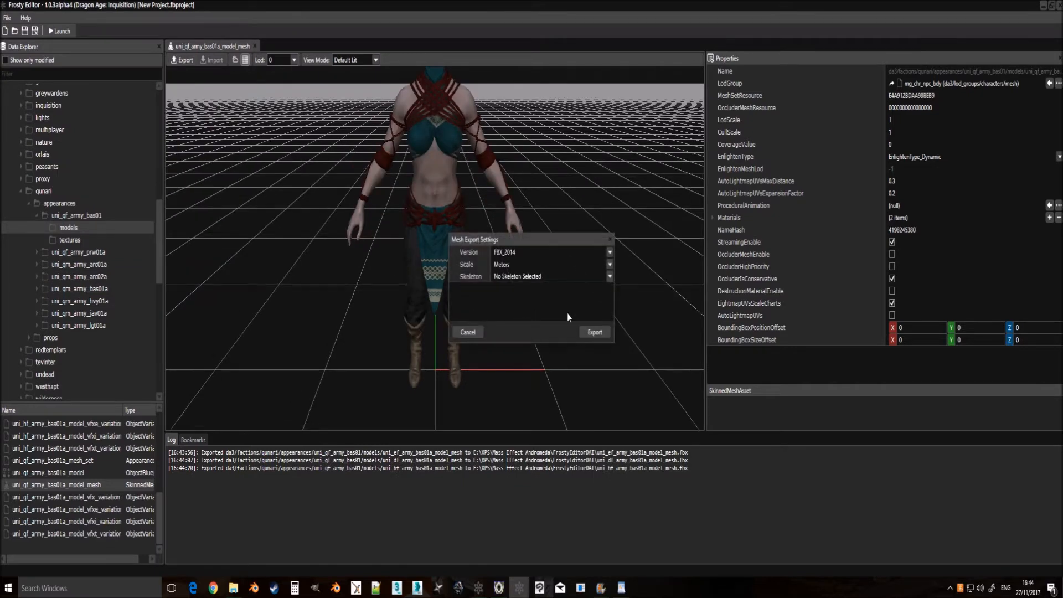
left_click(563, 275)
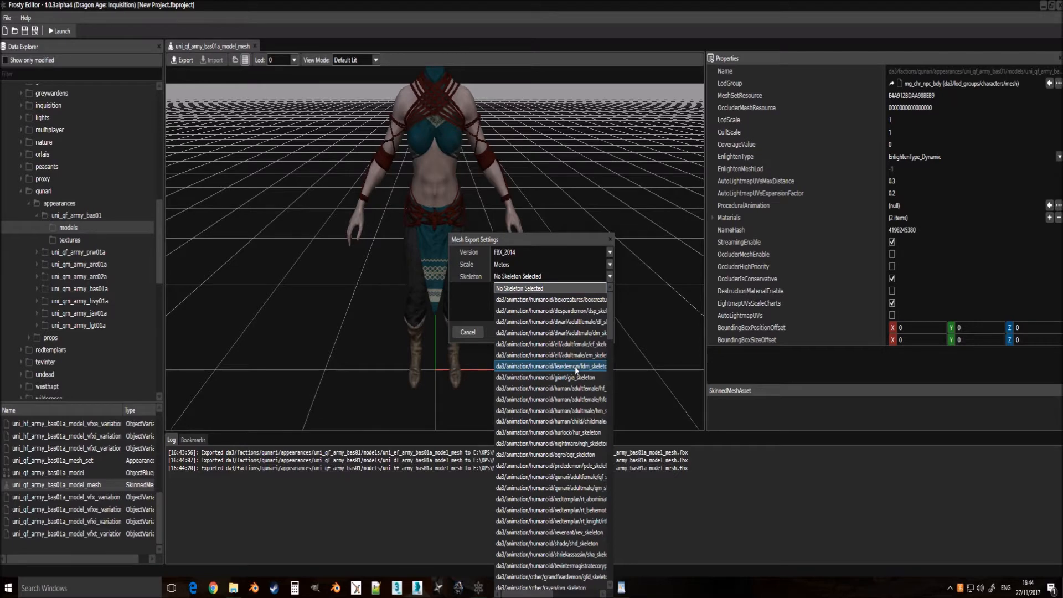
left_click(588, 479)
left_click(596, 331)
key("Return")
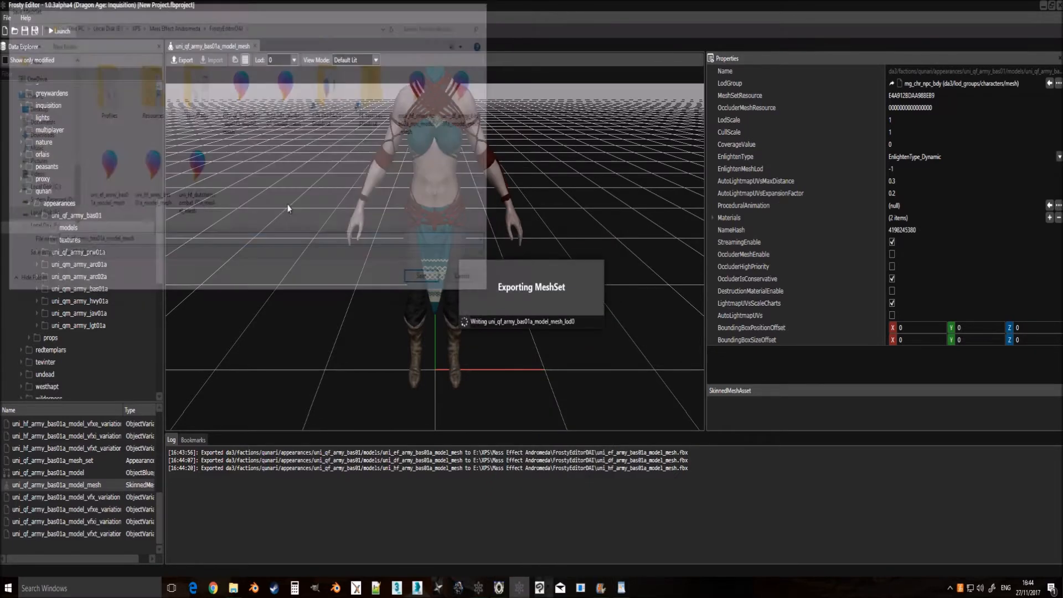
left_click(255, 46)
Open the _d, _n, _s and _t textures of uni_qf_army_bas01a from the textures folder.
left_click(72, 240)
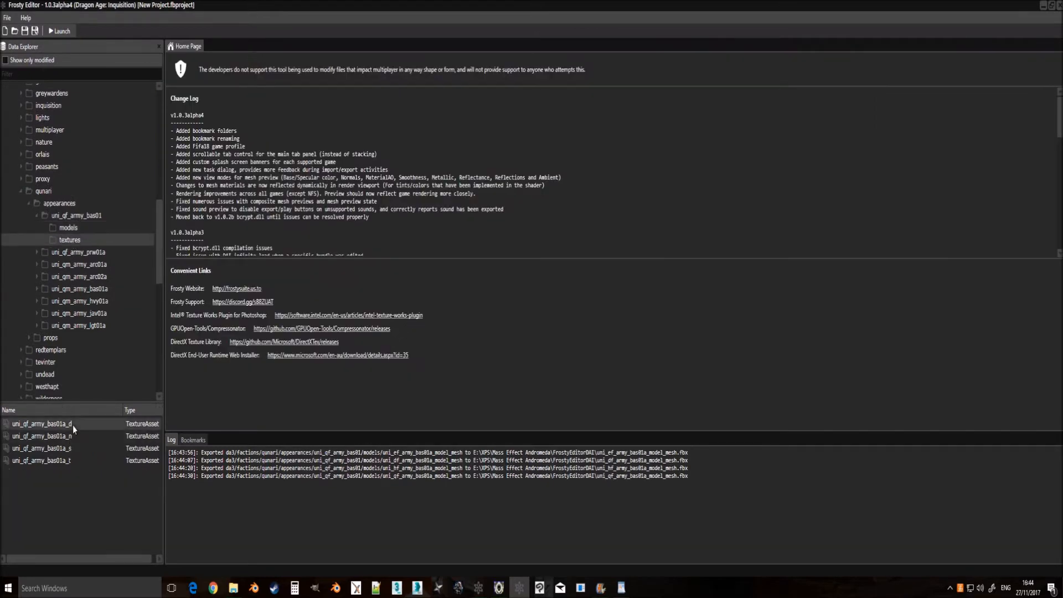
double_click(72, 424)
double_click(74, 435)
double_click(74, 448)
double_click(78, 460)
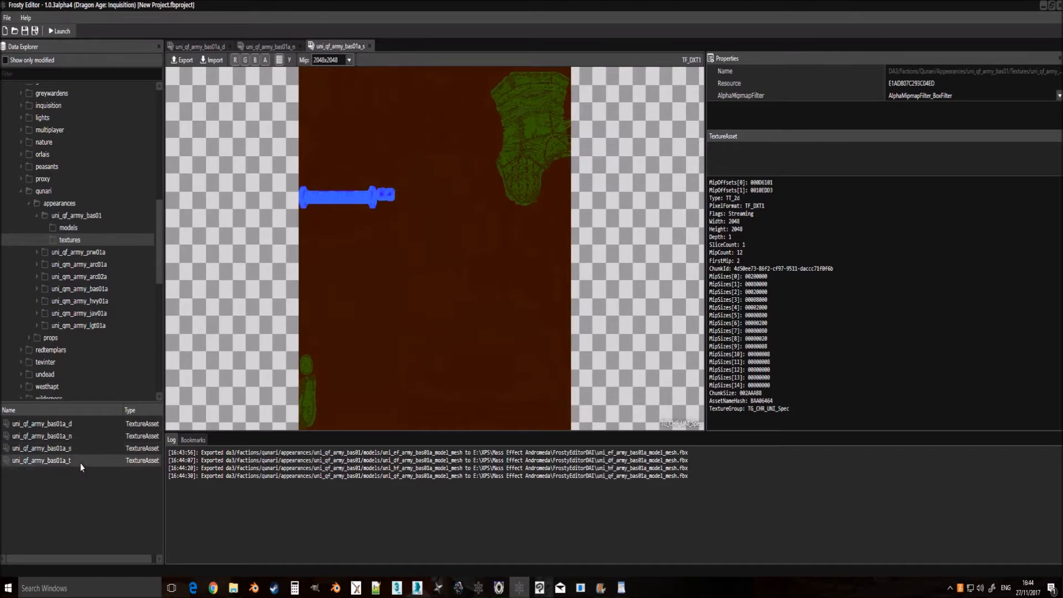
Export the uni_qf_army_bas01a_d and uni_qf_army_bas01a_n textures as DDS files, closing each one.
left_click(191, 47)
left_click(184, 59)
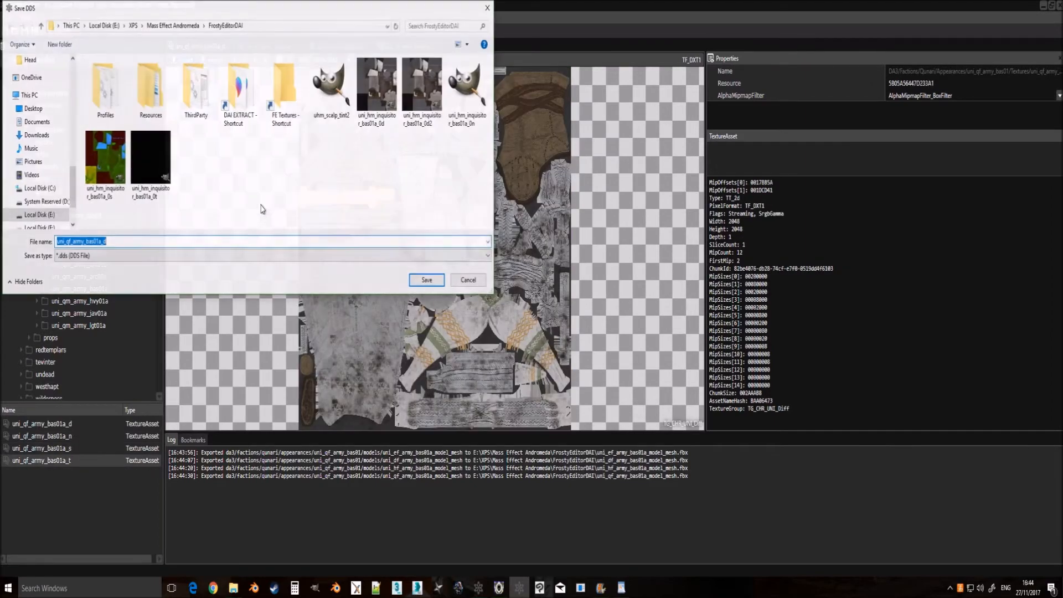
key("Return")
left_click(260, 46)
left_click(185, 60)
key("Return")
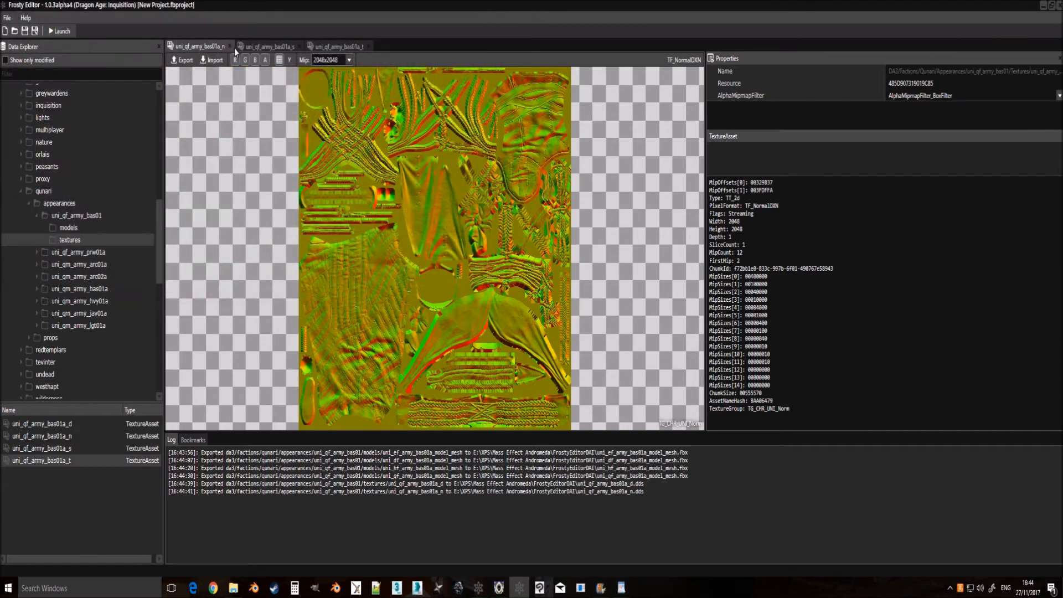
left_click(228, 46)
Export the uni_qf_army_bas01a_s and uni_qf_army_bas01a_t textures as DDS files, closing each one.
left_click(184, 60)
key("Return")
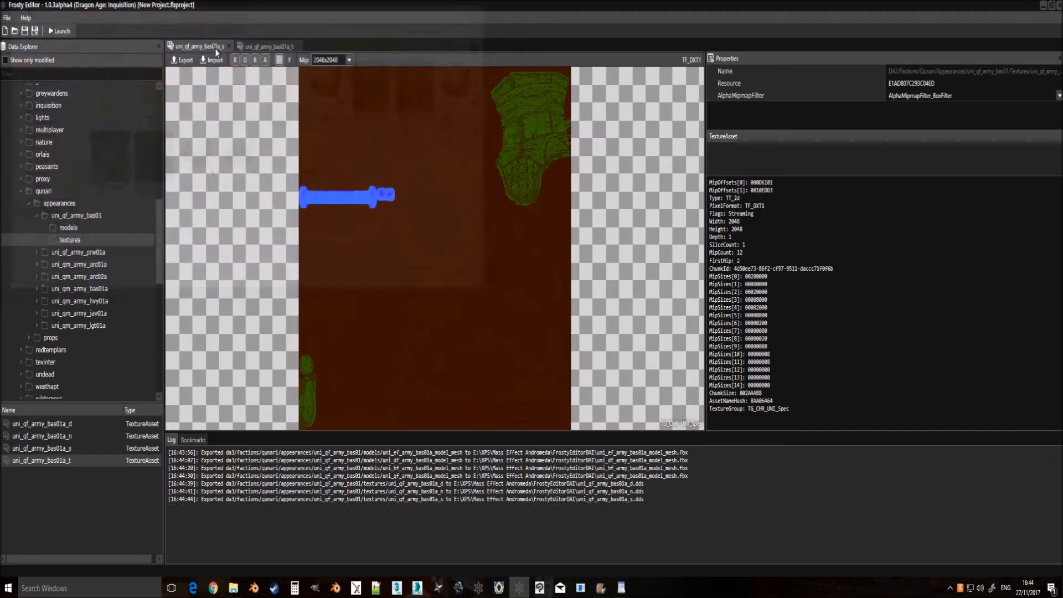
left_click(228, 45)
left_click(184, 59)
key("Return")
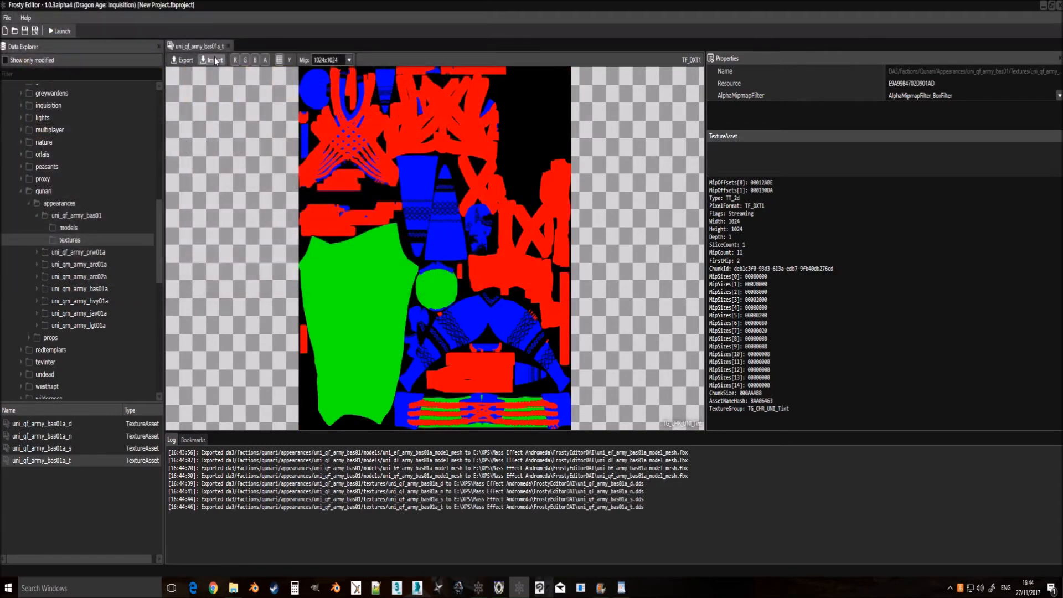
left_click(228, 46)
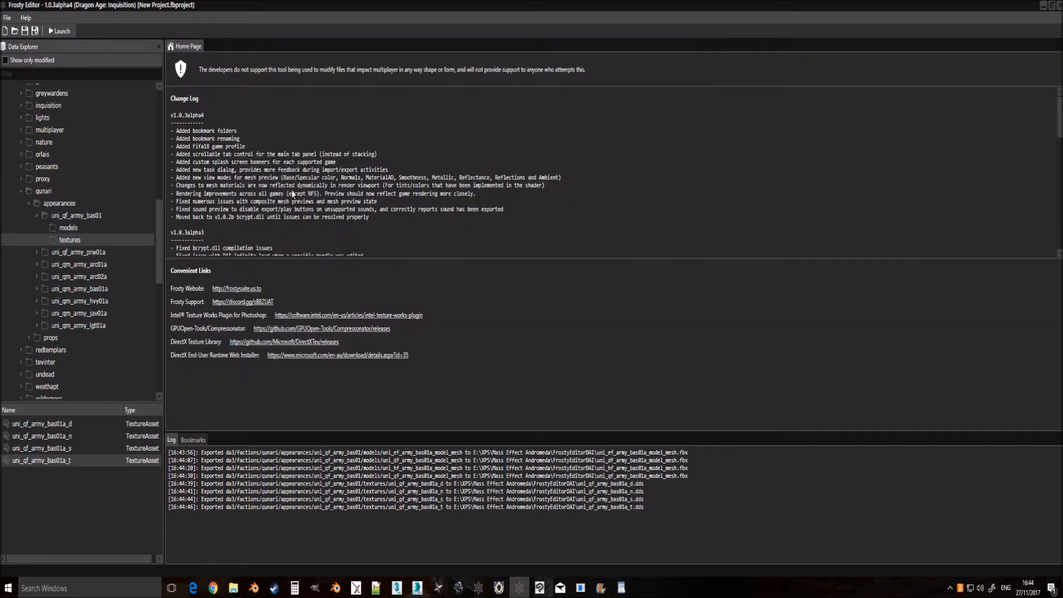
Switch to Noesis, select the FrostyEditorDAI folder and open the Batch Process tool.
left_click(500, 588)
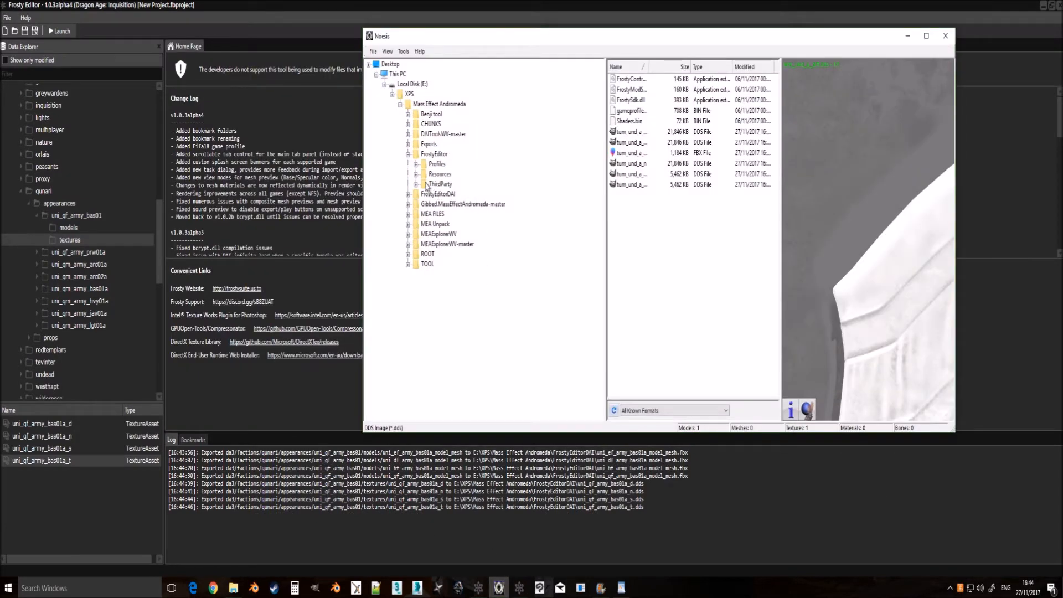
left_click(435, 194)
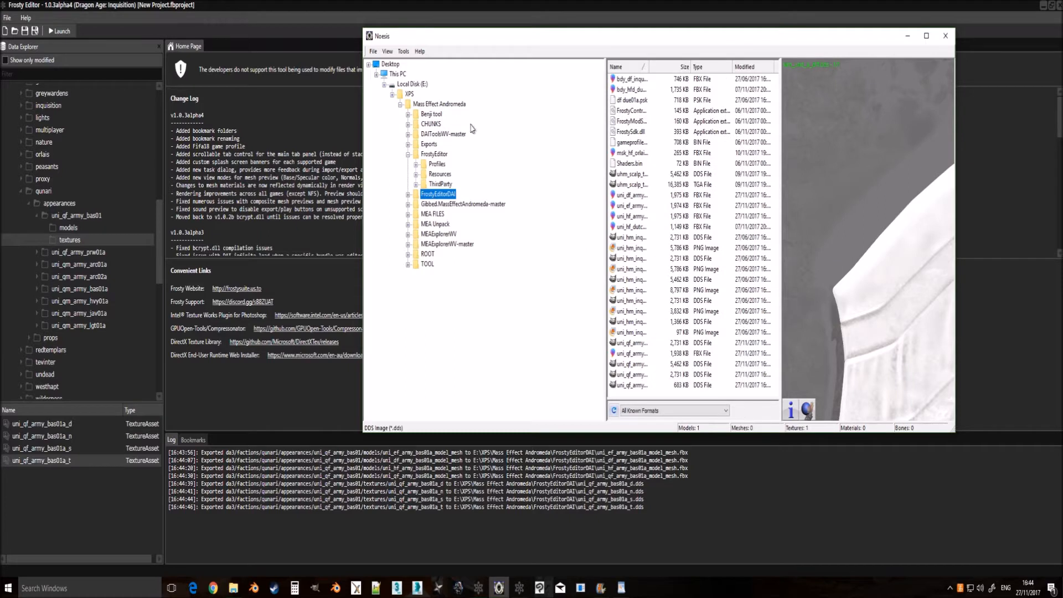
left_click(403, 51)
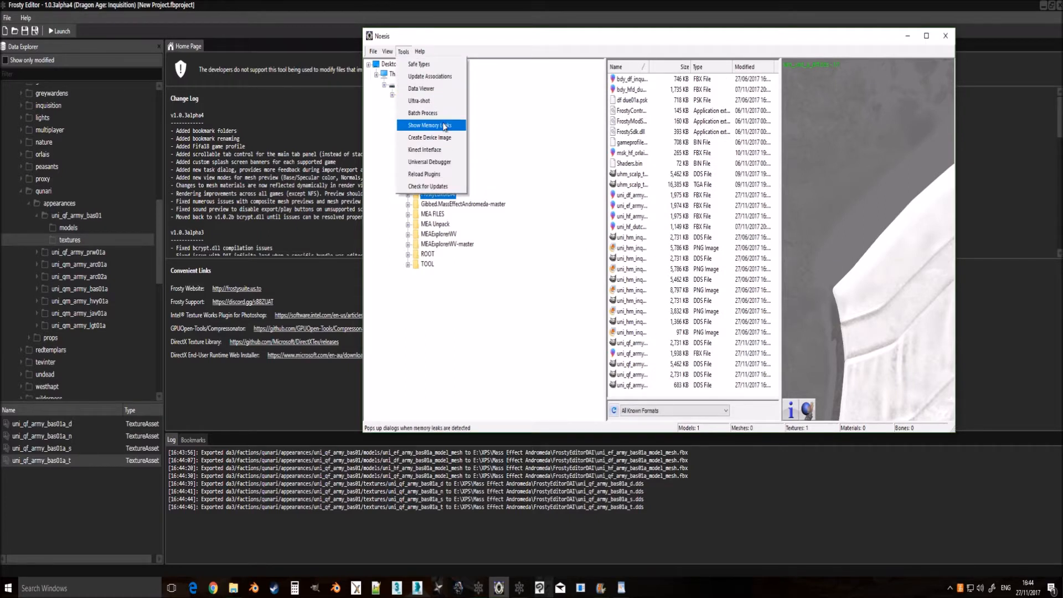
left_click(437, 113)
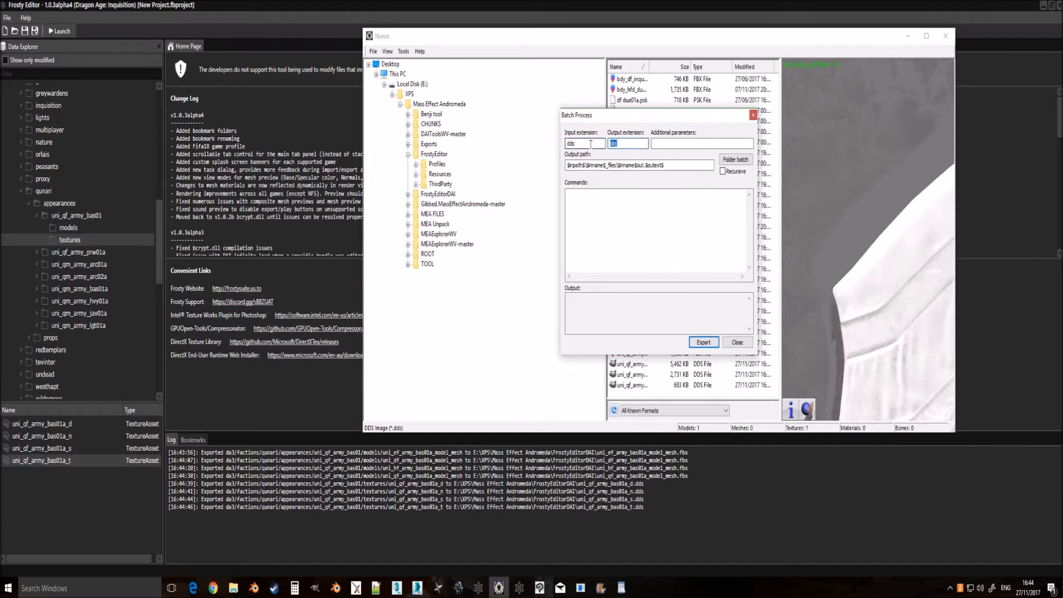
Batch convert the DDS files in the FrostyEditorDAI folder to PNG with output path $inpath$\$inname$, and close Noesis.
left_click_drag(666, 165, 607, 167)
key("BackSpace")
left_click(736, 160)
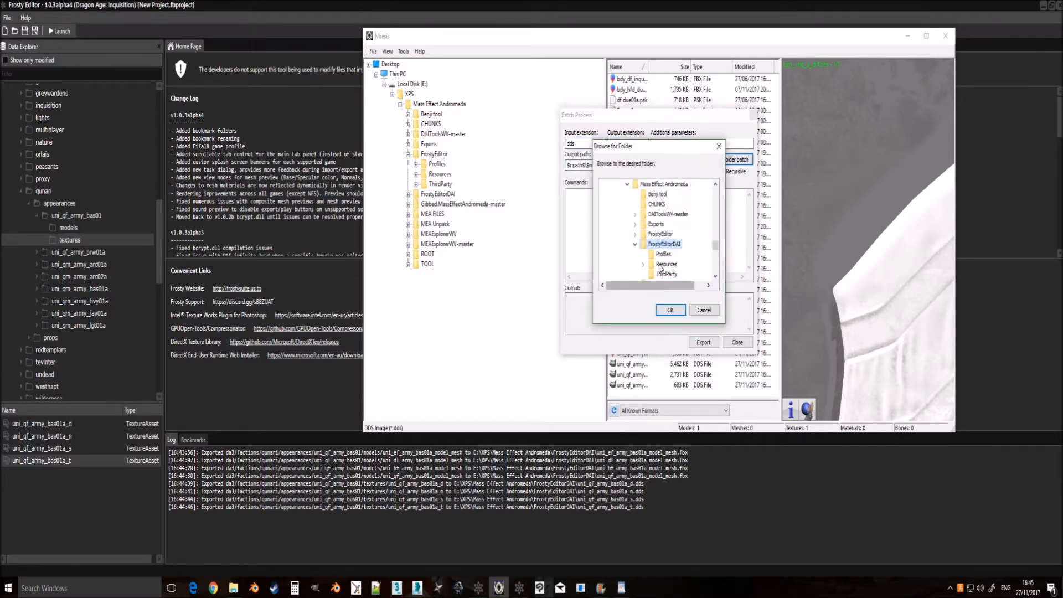
left_click(670, 310)
left_click(703, 342)
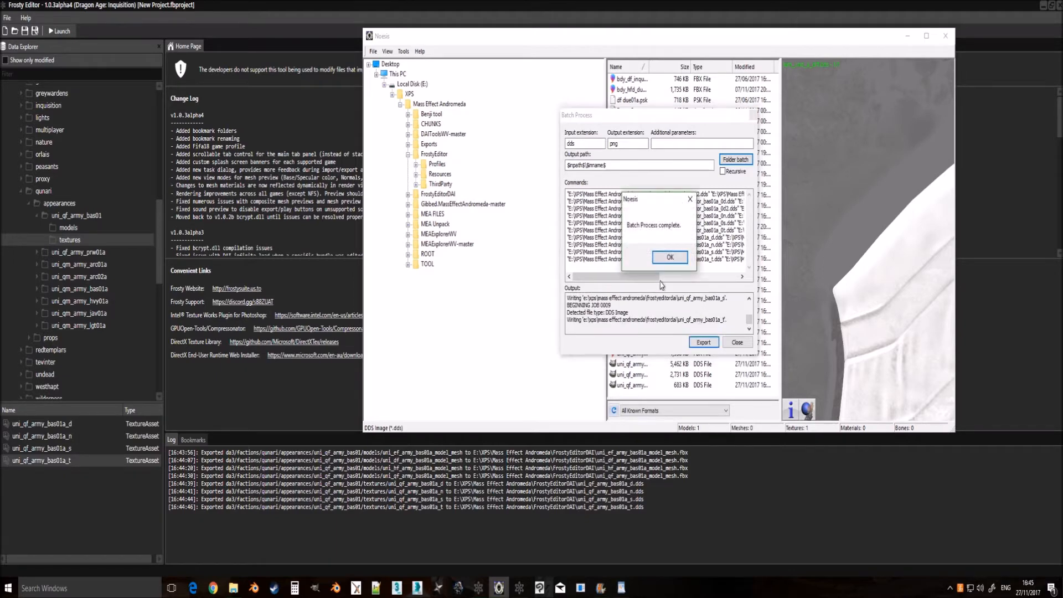
left_click(663, 257)
left_click(754, 115)
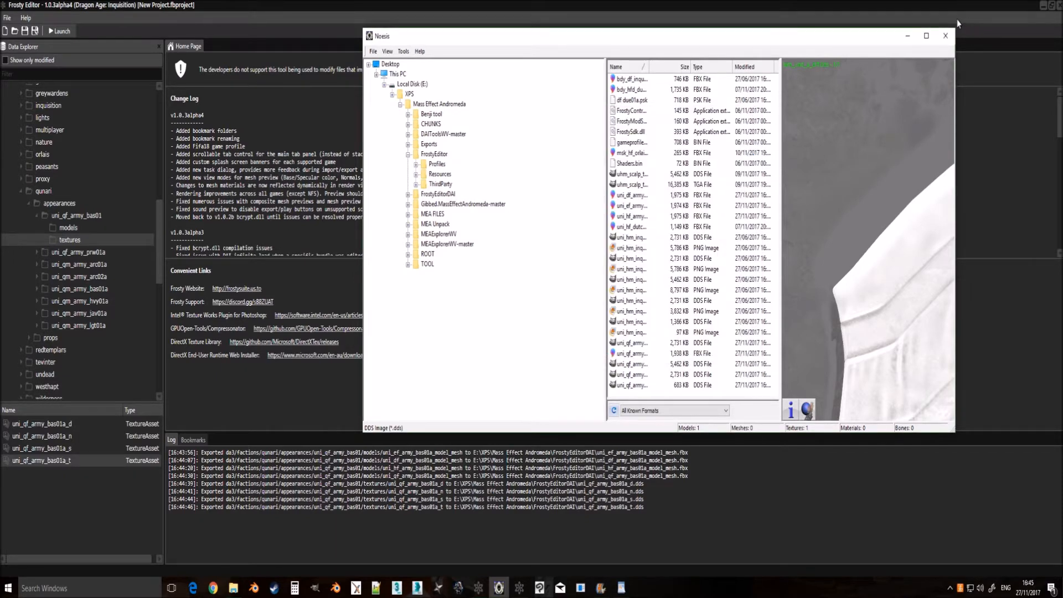
left_click(945, 36)
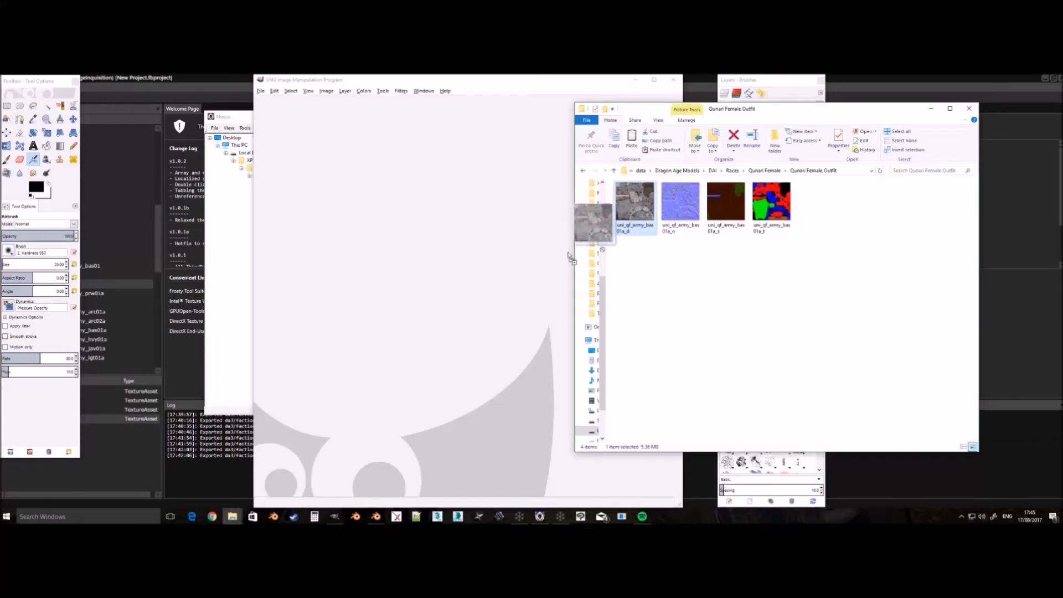
Open the uni_qf_army_bas01a_d, uni_qf_army_bas01a_s and uni_qf_army_bas01a_t textures from the Qunari Female Outfit folder in GIMP.
left_click_drag(586, 218, 478, 269)
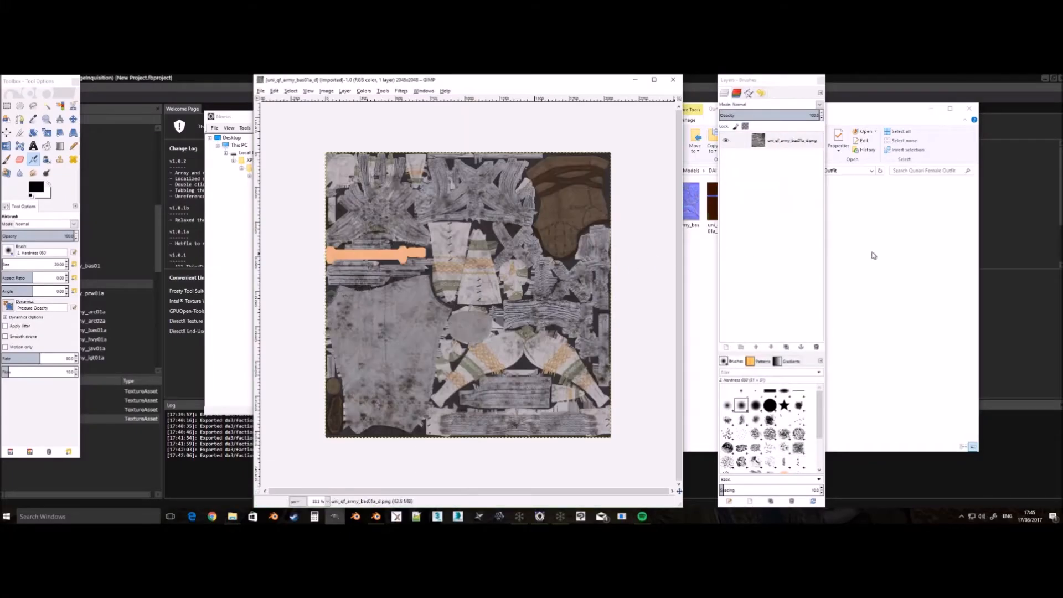
left_click(873, 256)
right_click(720, 196)
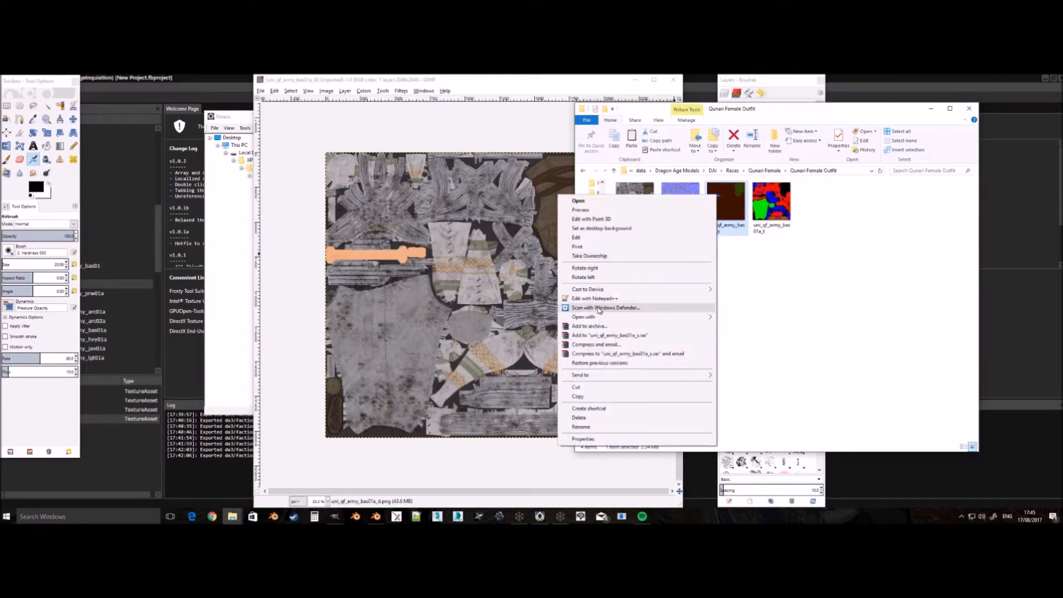
mouse_move(584, 316)
left_click(460, 319)
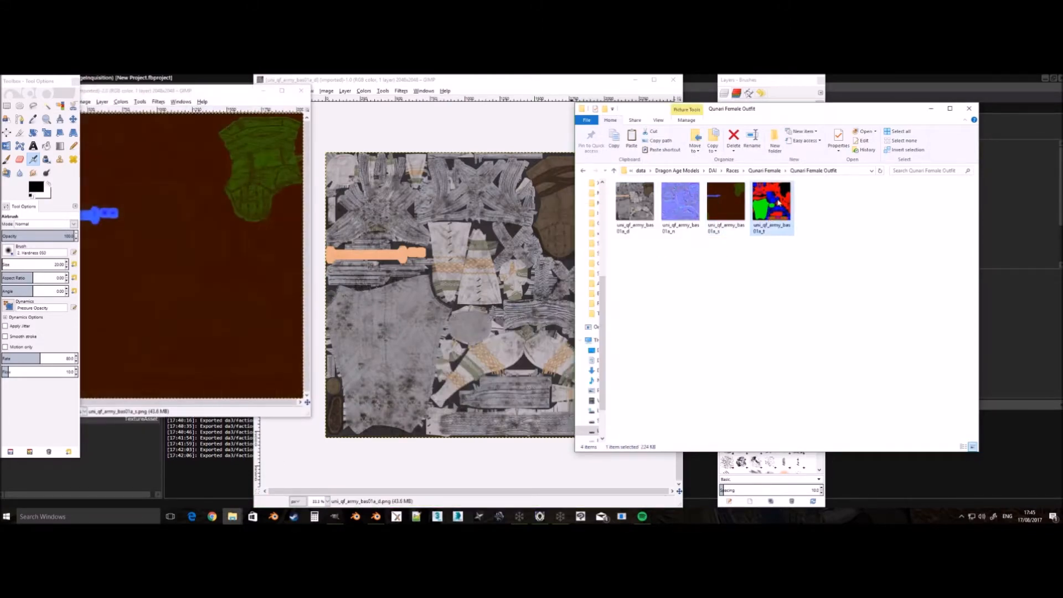
right_click(778, 202)
mouse_move(692, 321)
left_click(548, 323)
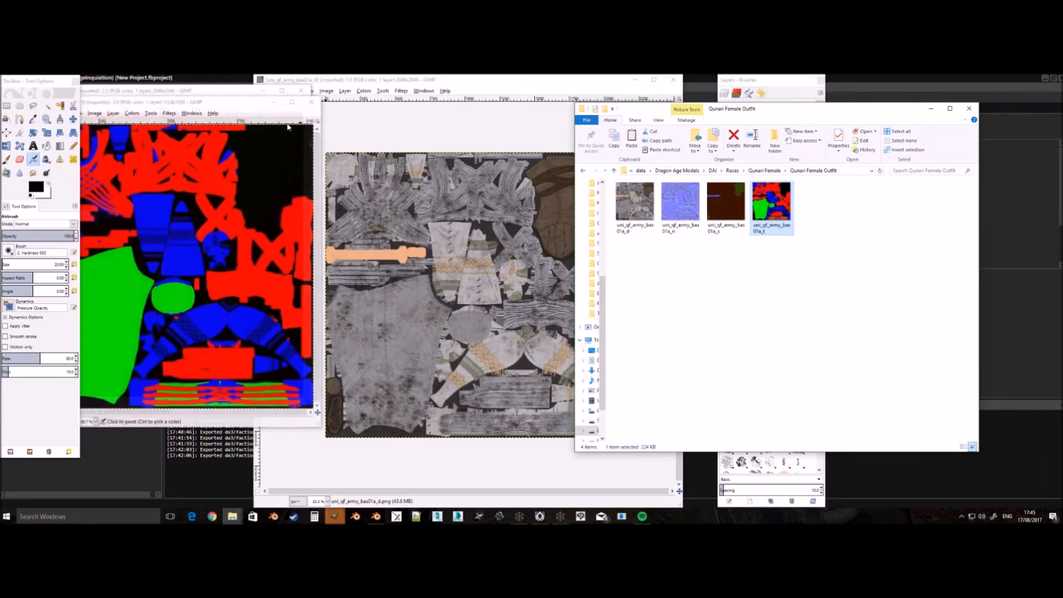
Decompose the uni_qf_army_bas01a_t image into RGBA channel layers and close the original image.
left_click(208, 114)
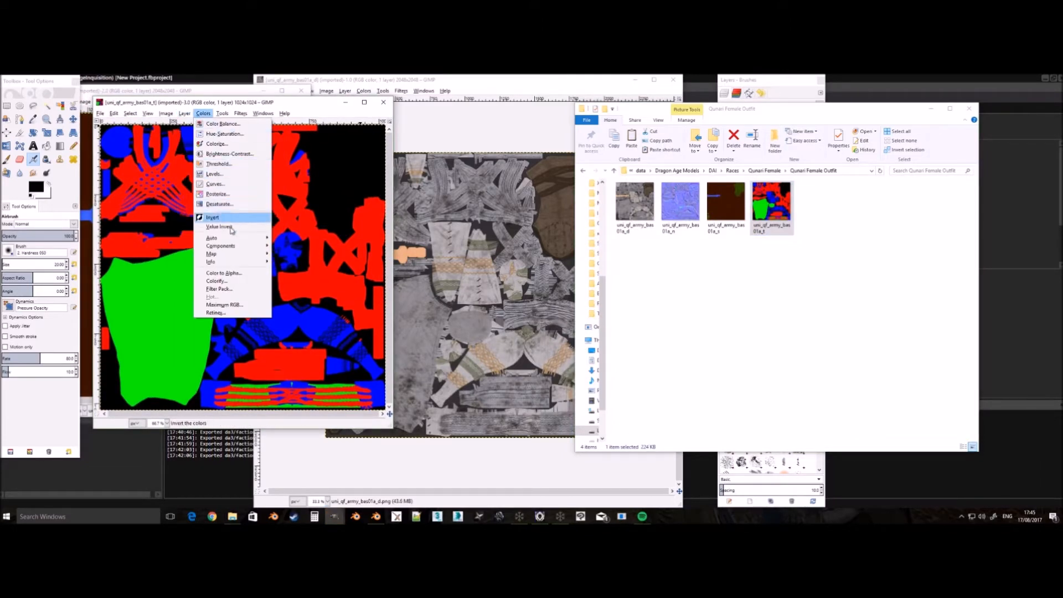
mouse_move(234, 248)
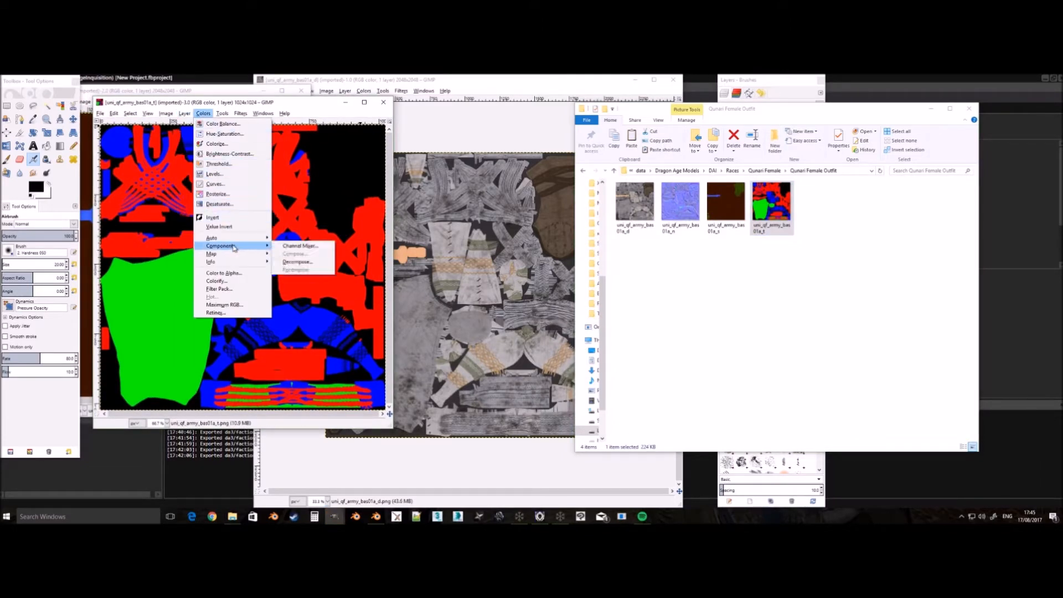
left_click(320, 266)
left_click(548, 291)
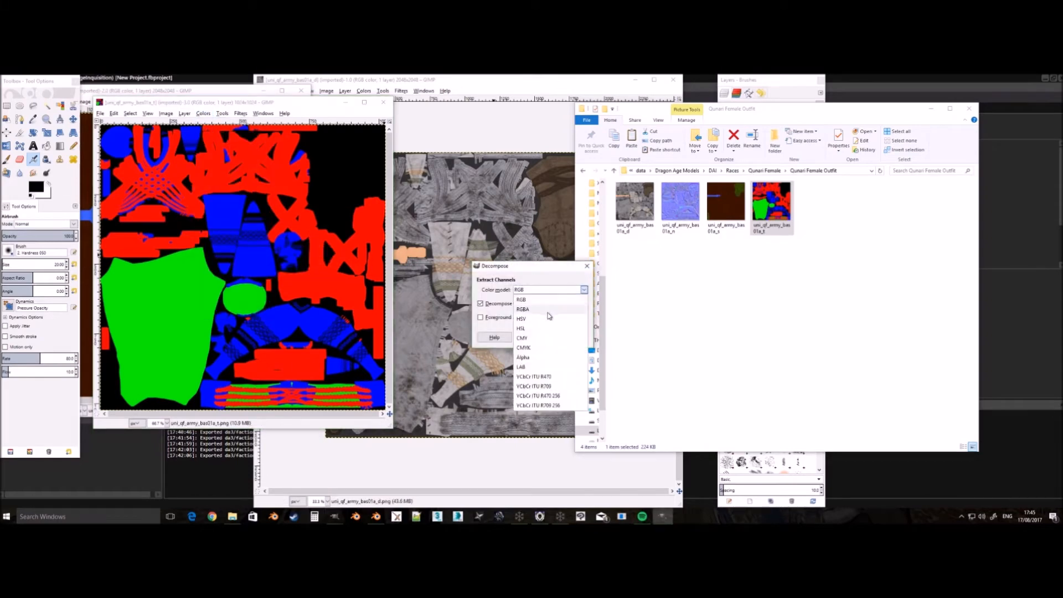
left_click(548, 310)
left_click(532, 337)
left_click(389, 105)
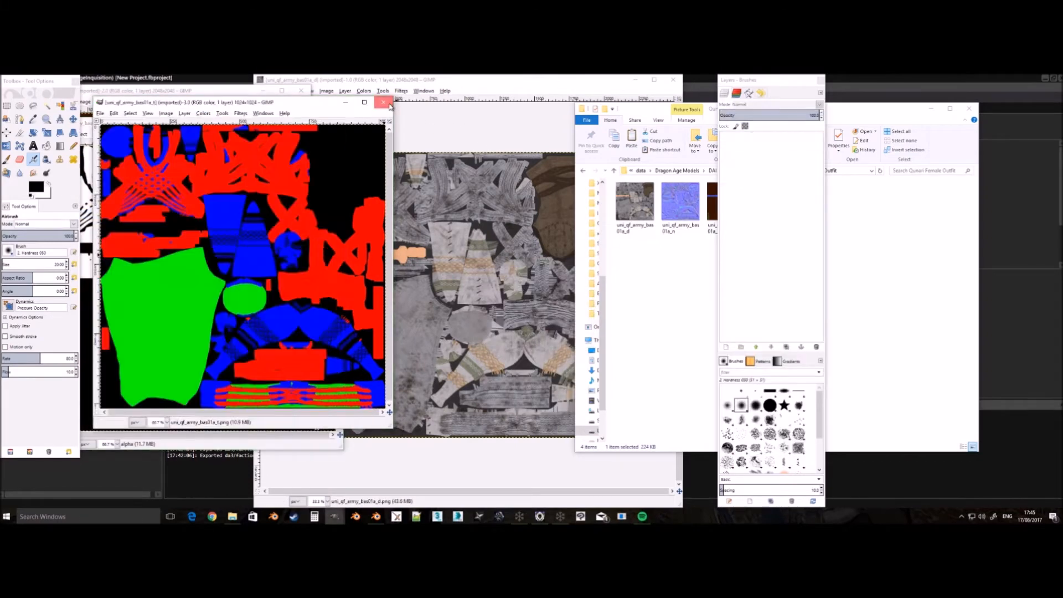
left_click(391, 105)
Decompose the uni_qf_army_bas01a_s image into RGBA channel layers and close the original image.
left_click_drag(217, 92, 393, 116)
key("ctrl+f")
left_click(478, 113)
left_click_drag(281, 136, 439, 116)
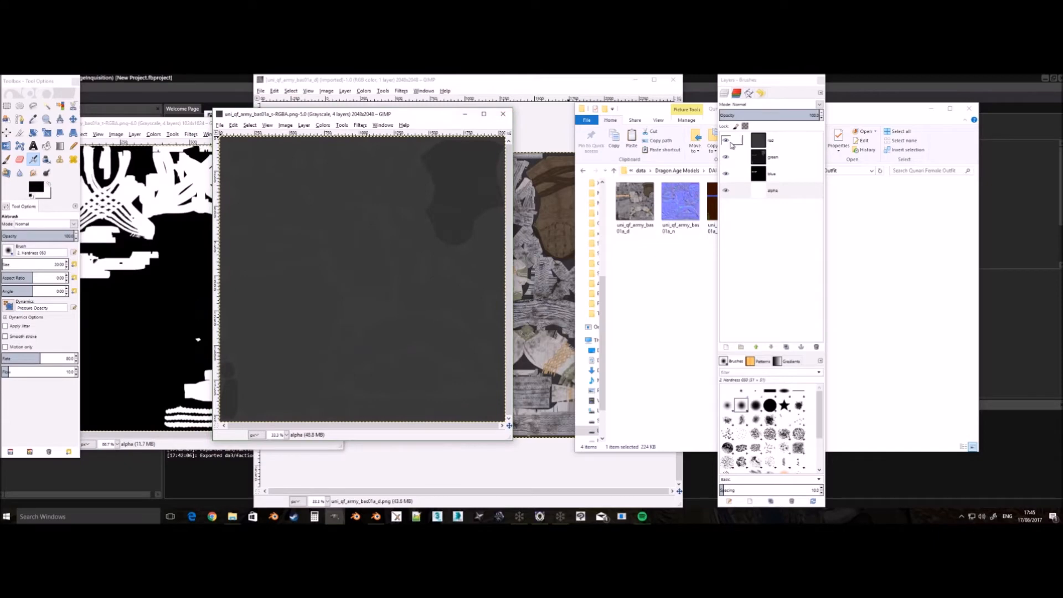
Hide the red and green layers of the decomposed _s image and paste its blue layer into the _d image.
left_click(727, 141)
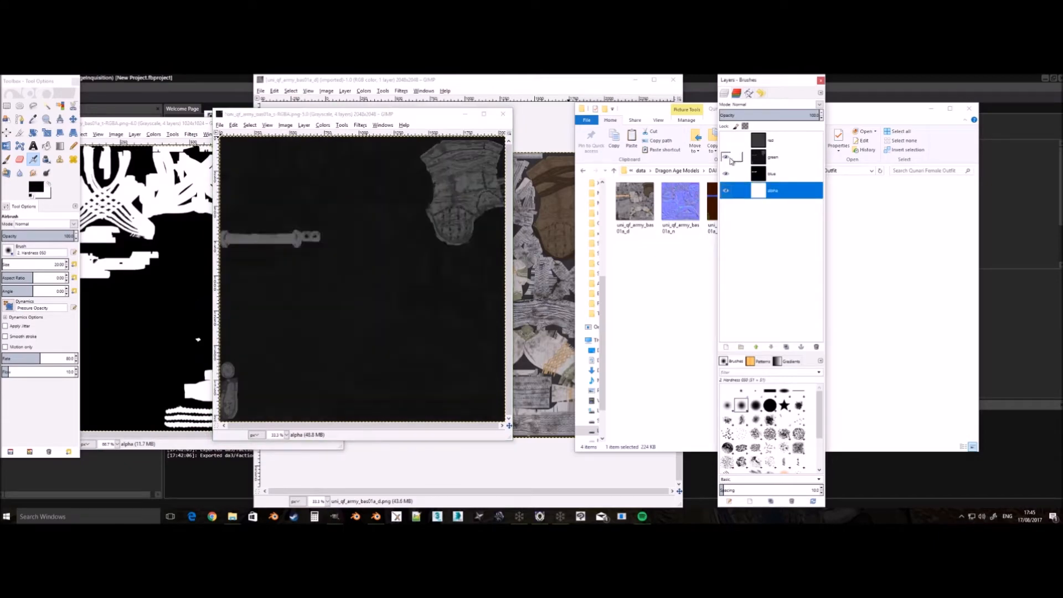
left_click(727, 158)
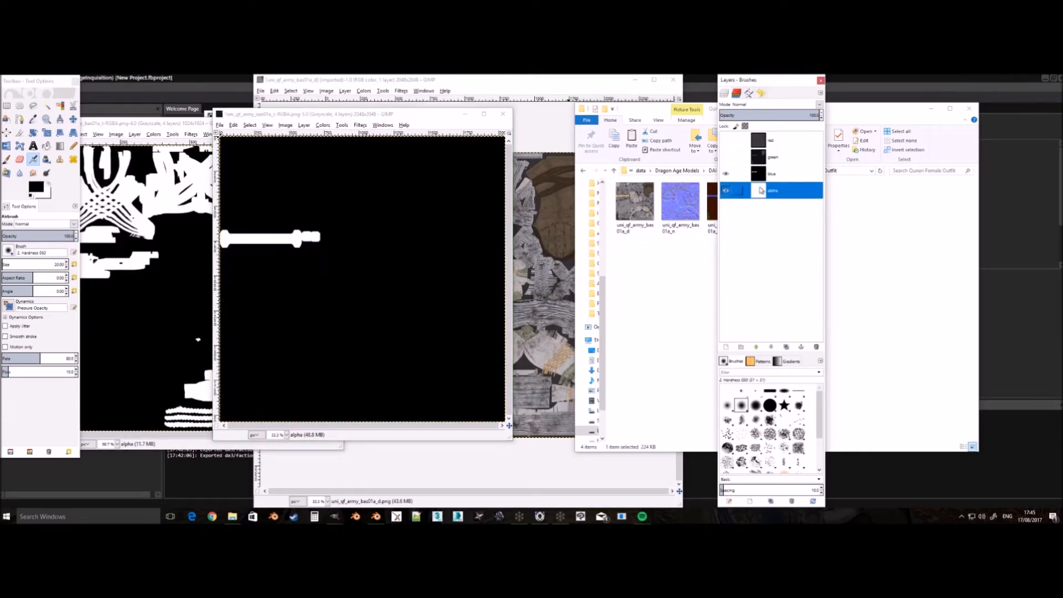
left_click(740, 174)
key("ctrl+c")
left_click(530, 83)
key("ctrl+v")
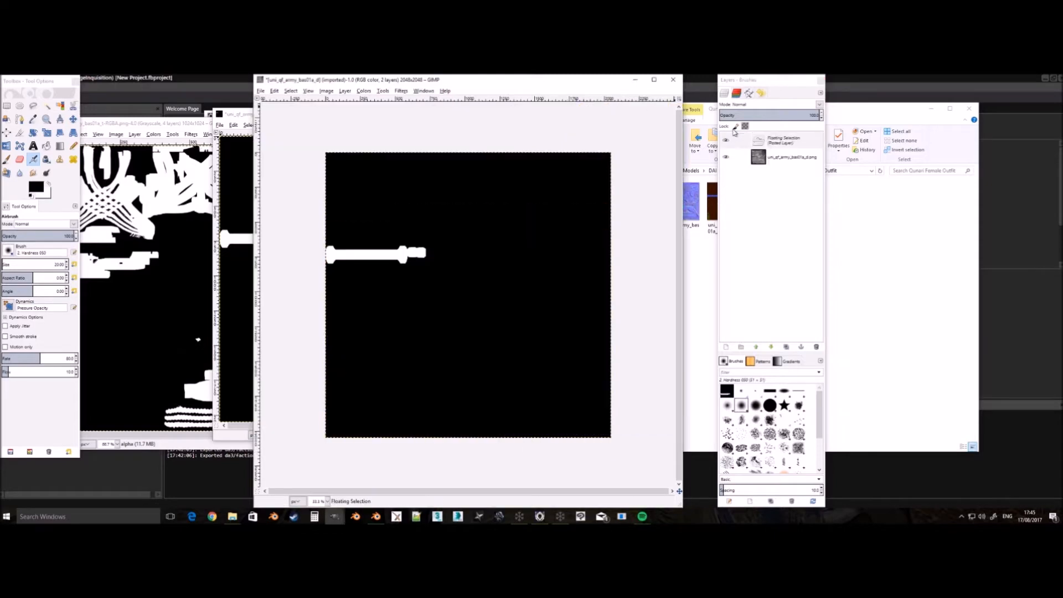
Turn the floating selection in the _d image into a new layer named metal.
right_click(772, 140)
left_click(793, 158)
double_click(784, 139)
type("metal")
key("Return")
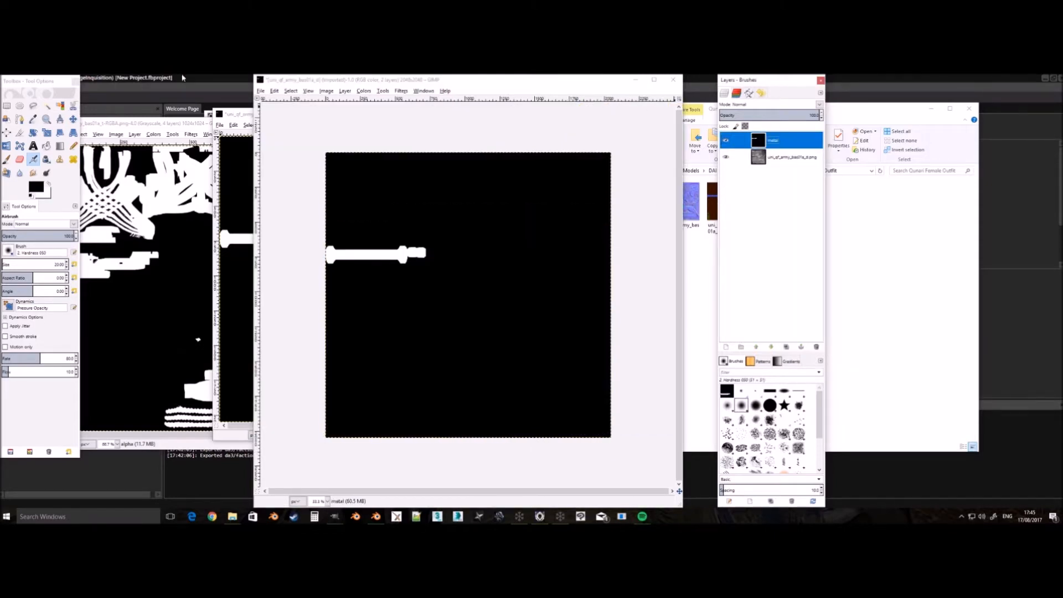
Export the decomposed _s image as a PNG in the Qunari Female Outfit folder and close it without saving changes.
left_click(241, 117)
key("ctrl+shift+e")
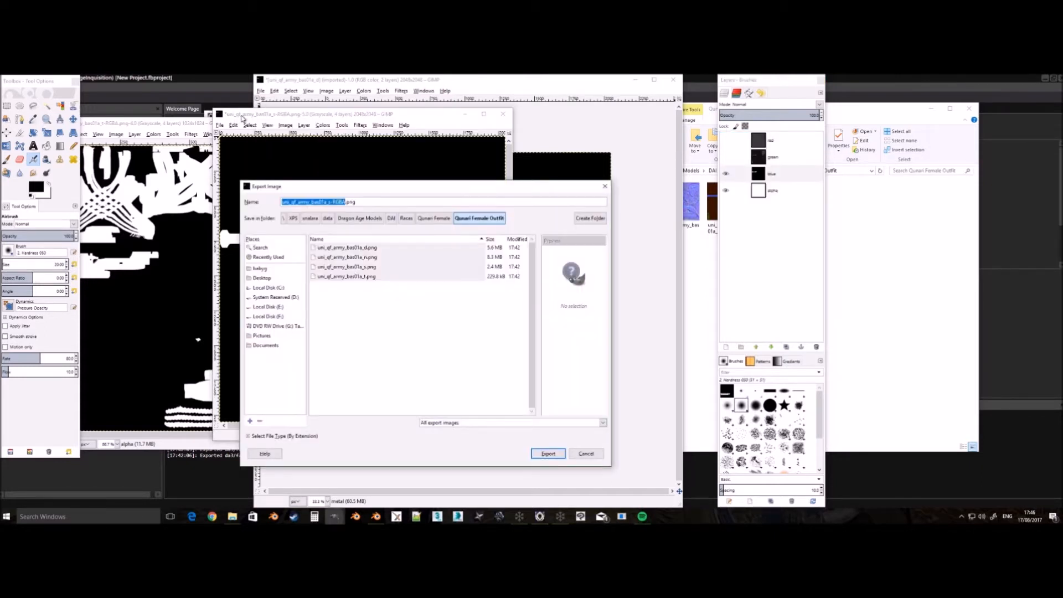
key("Right")
key("Return")
key("Return")
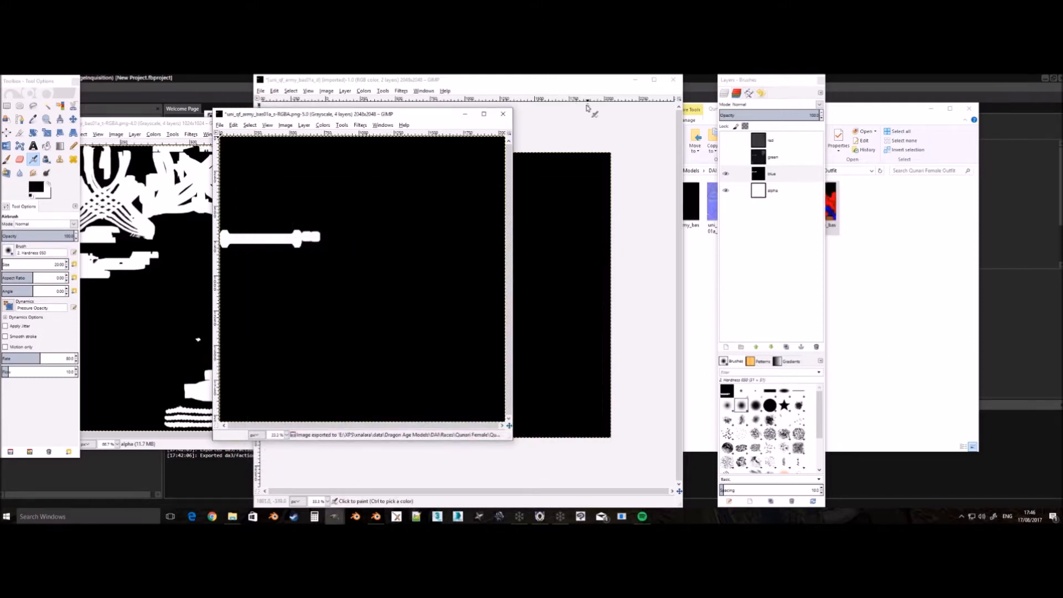
left_click(503, 113)
left_click(382, 333)
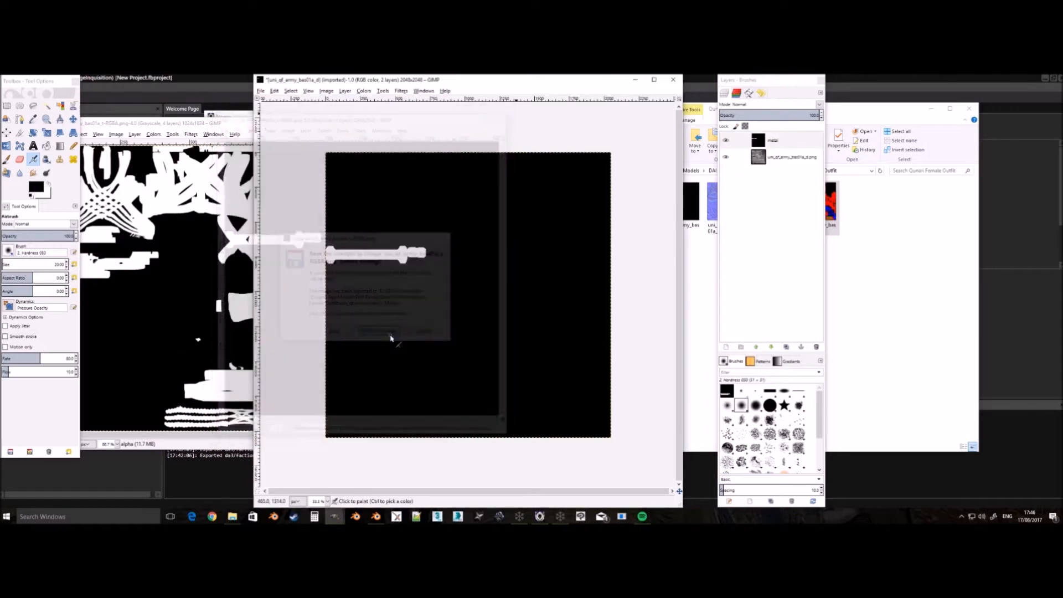
Try to paste the decomposed _t image's blue layer into the _d image at its original size.
left_click(211, 118)
left_click_drag(222, 125, 275, 118)
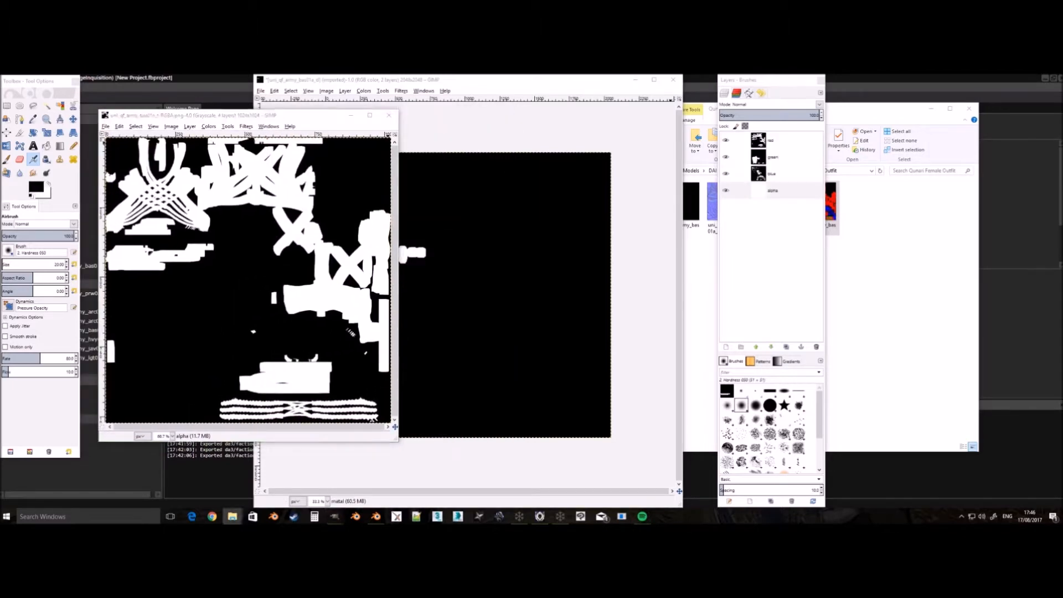
left_click(793, 178)
key("ctrl+c")
left_click(588, 83)
key("ctrl+v")
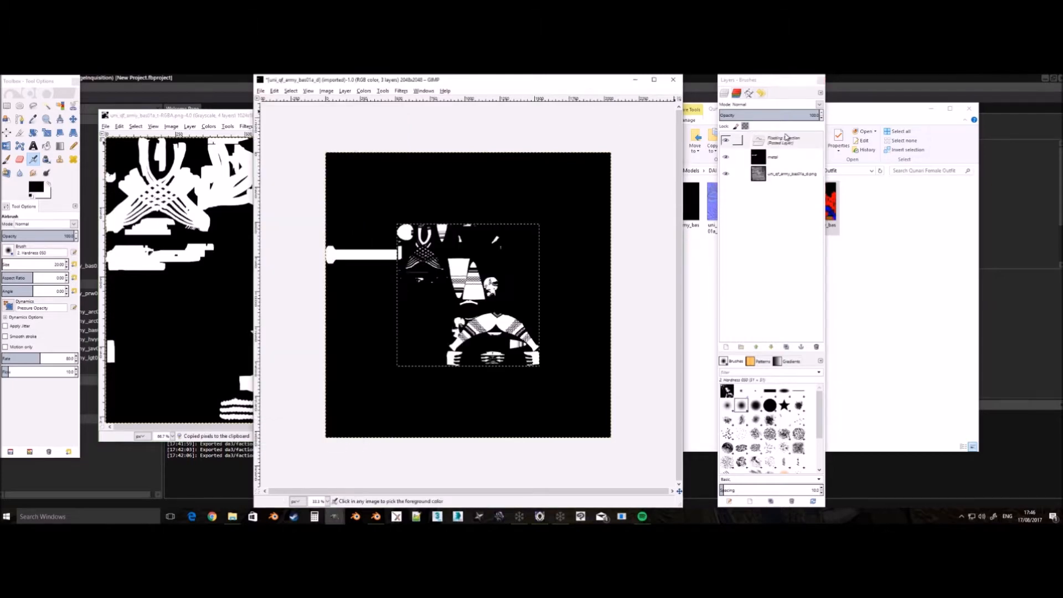
right_click(790, 140)
left_click(761, 139)
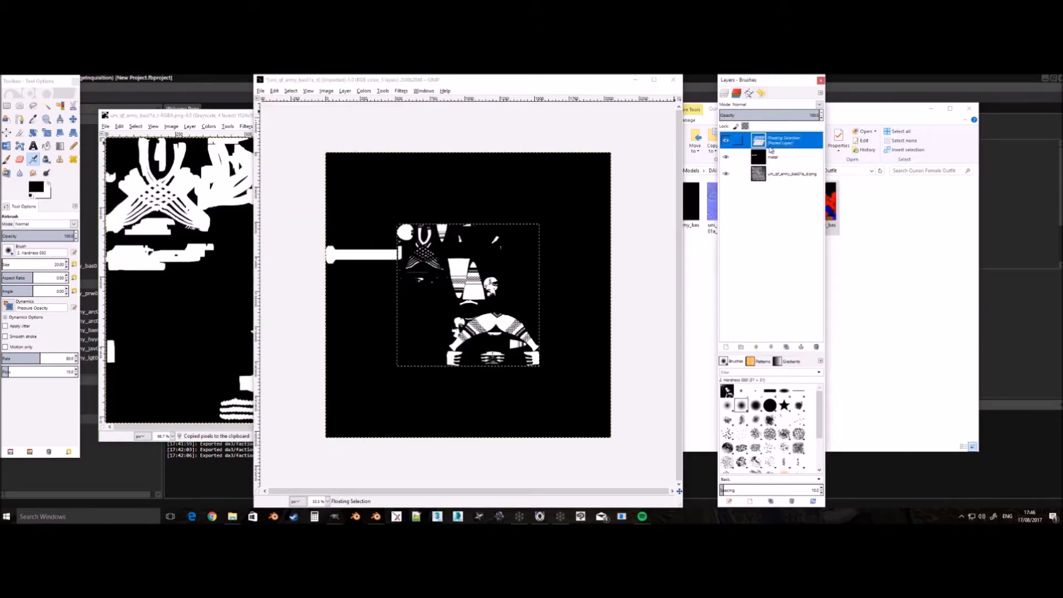
key("ctrl+z")
Scale the decomposed _t image to 2048 x 2048 pixels.
left_click(242, 121)
left_click(172, 127)
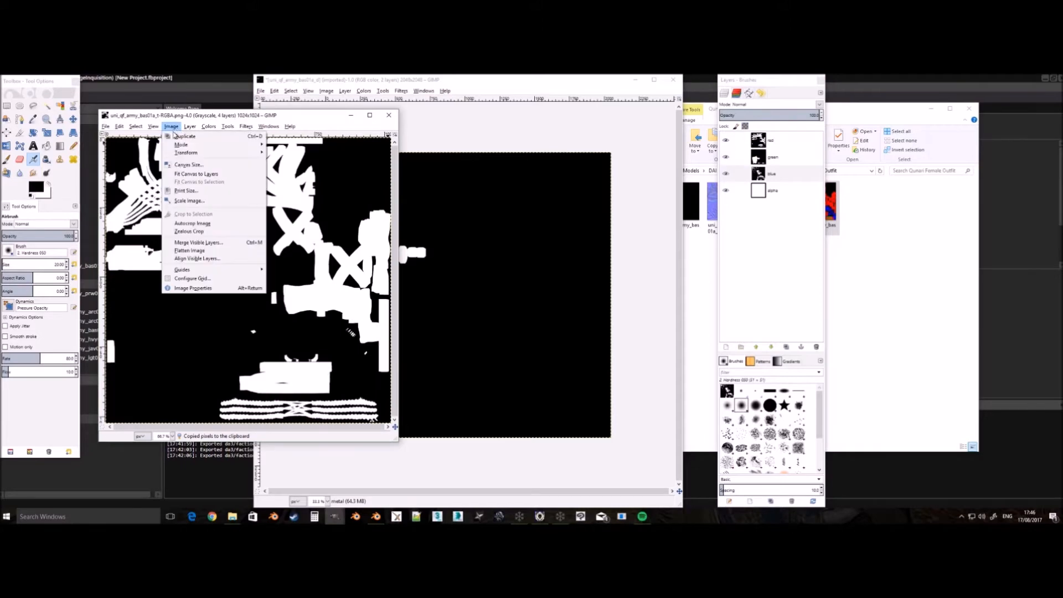
left_click(189, 200)
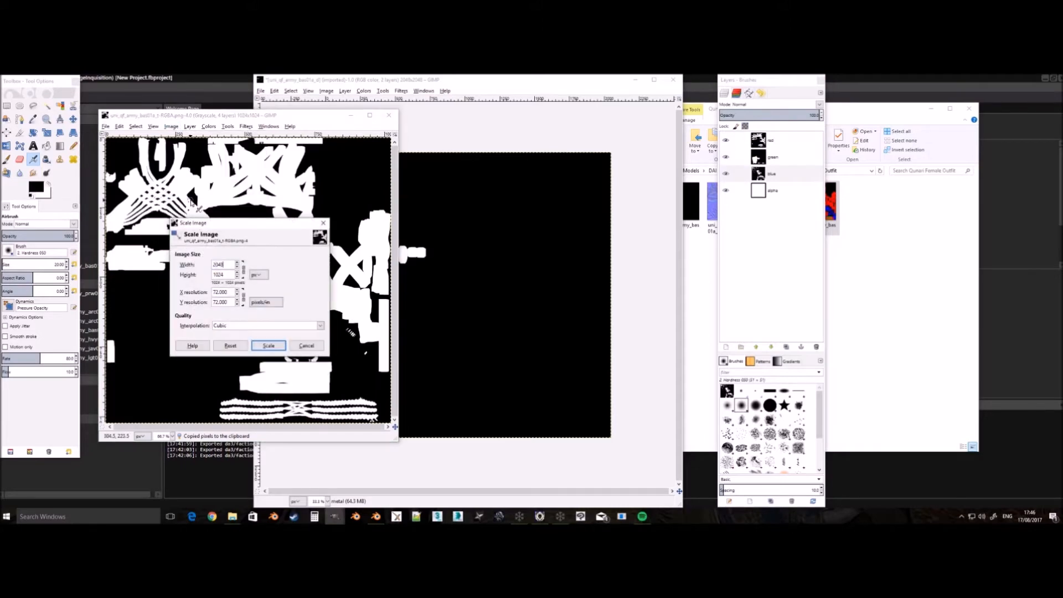
type("2048")
left_click(269, 345)
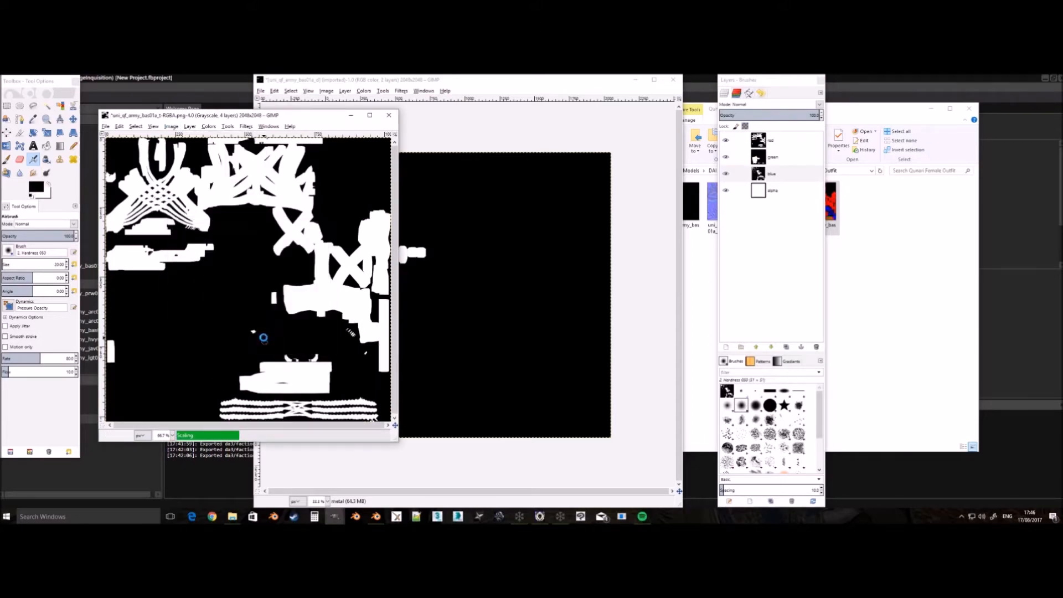
Copy the scaled _t image's blue layer into the _d image as a new layer.
key("ctrl+c")
left_click(539, 90)
key("ctrl+v")
right_click(798, 141)
left_click(814, 159)
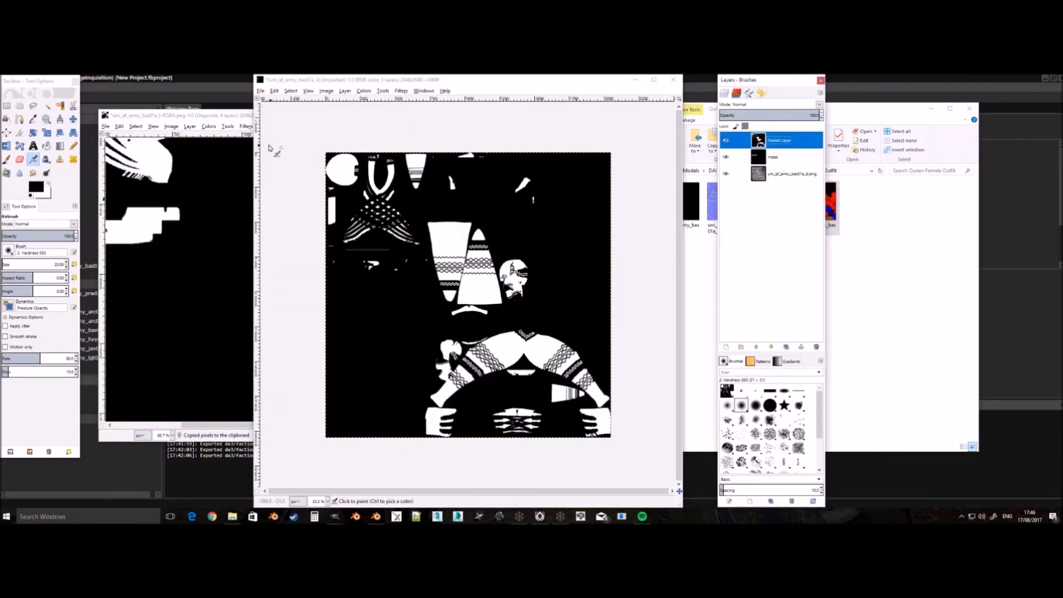
Copy the scaled _t image's green layer into the _d image as a new layer.
left_click(225, 115)
left_click(795, 160)
key("ctrl+c")
left_click(570, 88)
key("ctrl+v")
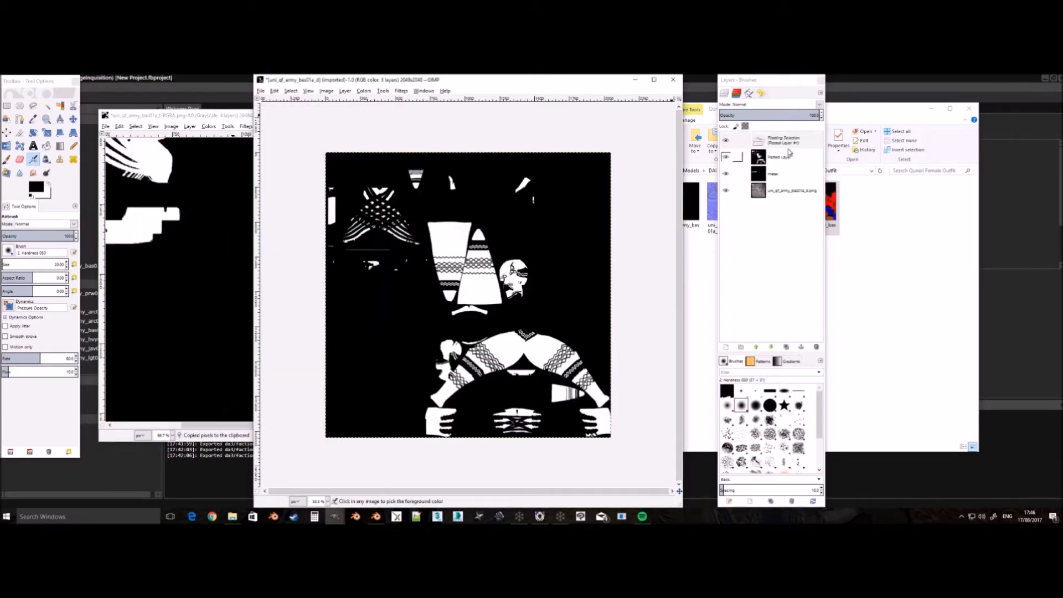
right_click(798, 137)
left_click(809, 154)
Copy the _t image's red layer into the _d image as a new layer, and close the _t image discarding changes.
left_click(282, 116)
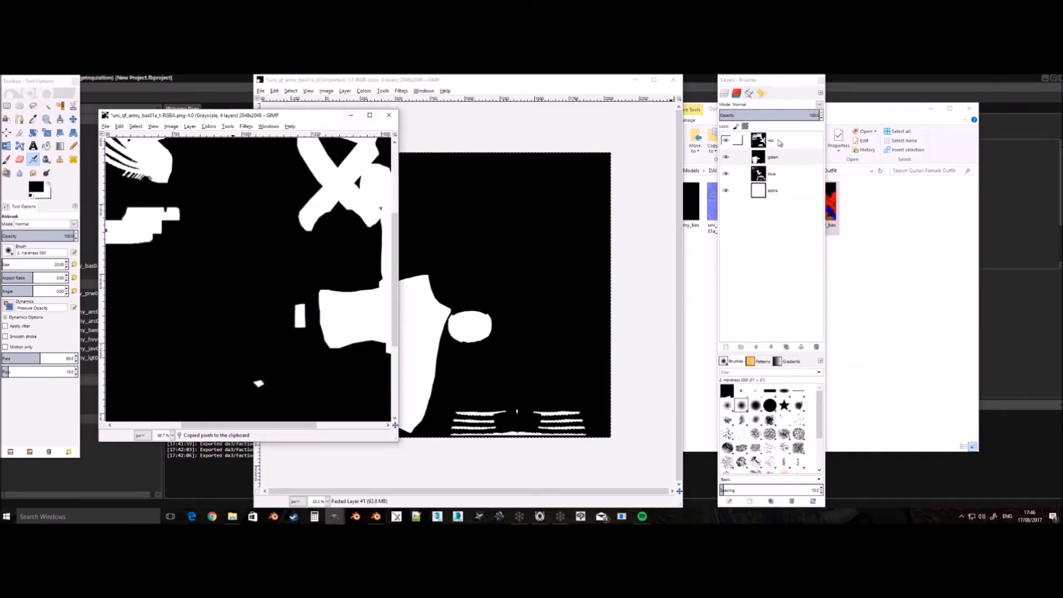
left_click(589, 100)
key("ctrl+v")
right_click(794, 139)
left_click(808, 154)
left_click(222, 116)
left_click(388, 115)
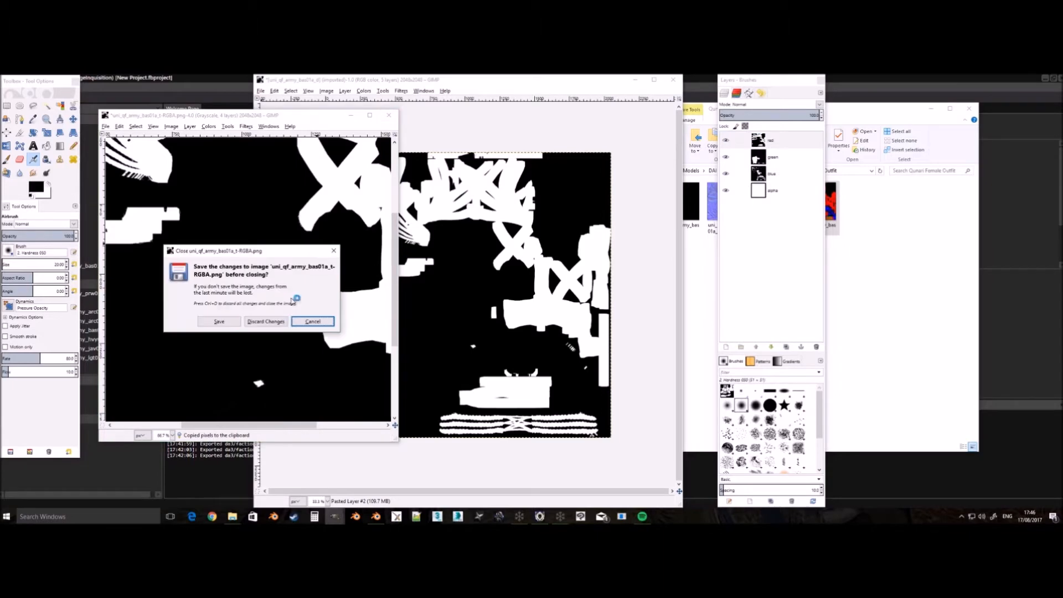
left_click(273, 322)
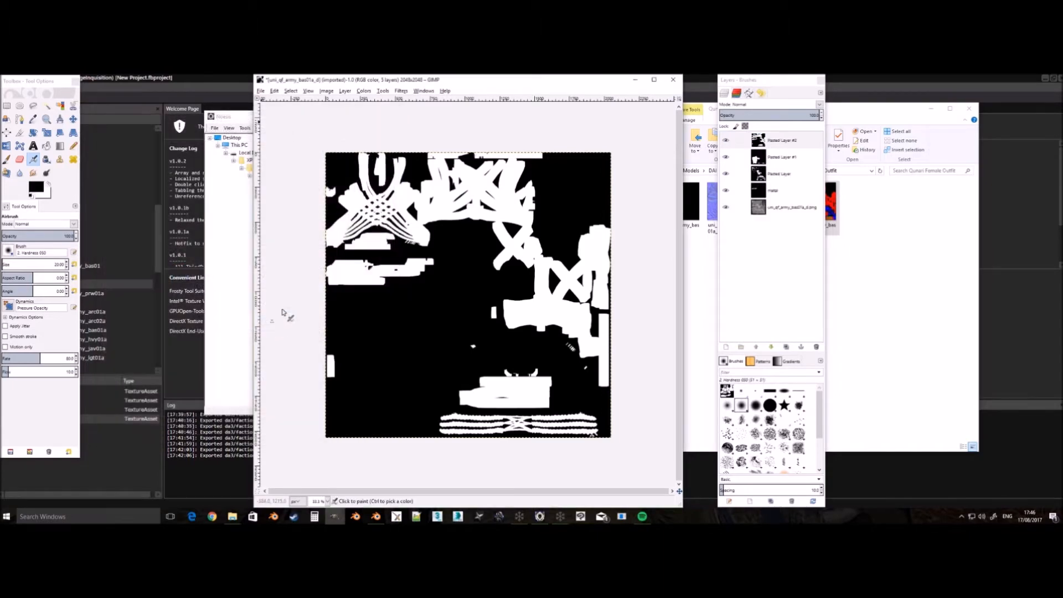
Apply Color to Alpha with black to the three pasted channel layers and the metal layer of the _d image.
left_click(375, 95)
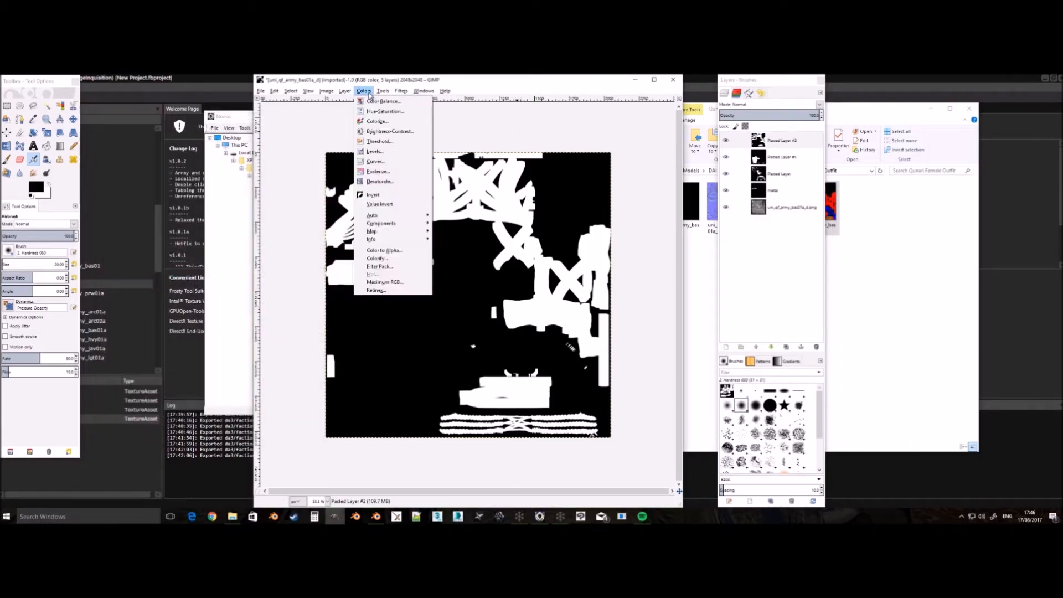
left_click(396, 249)
left_click(532, 355)
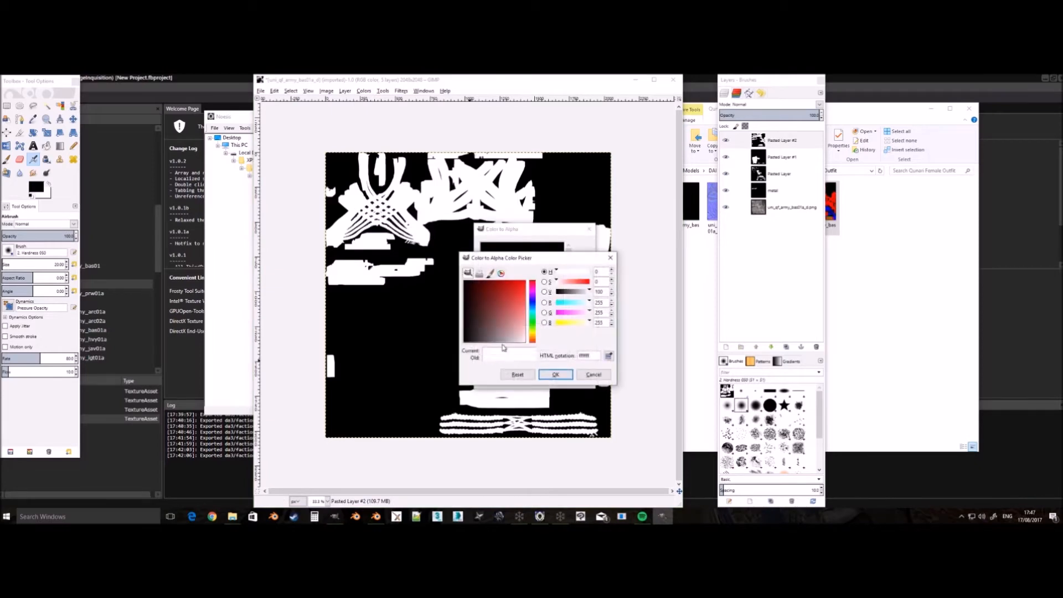
left_click(555, 374)
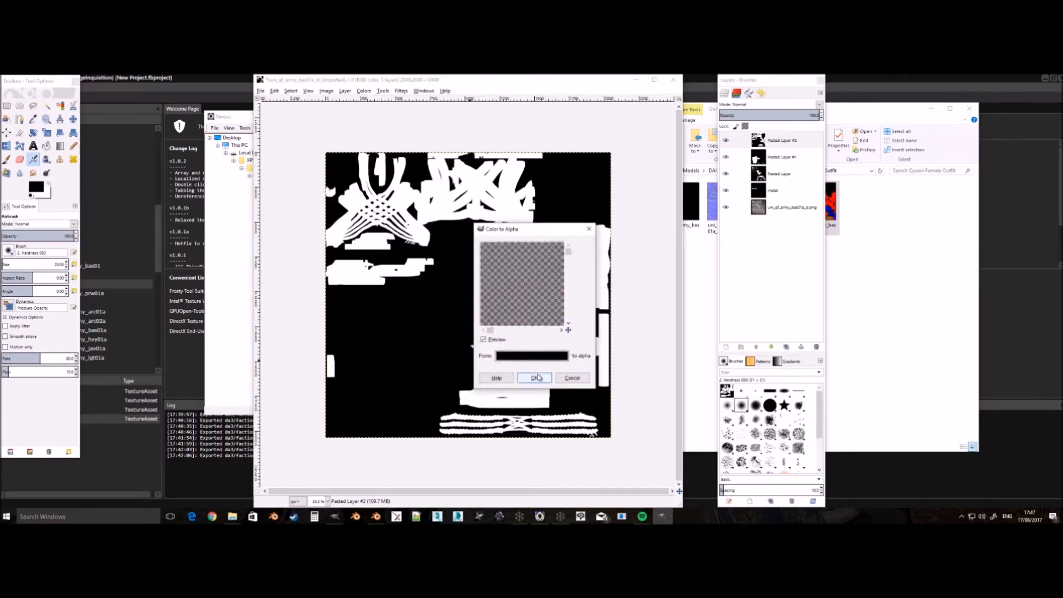
left_click(569, 375)
left_click(769, 174)
left_click(771, 192)
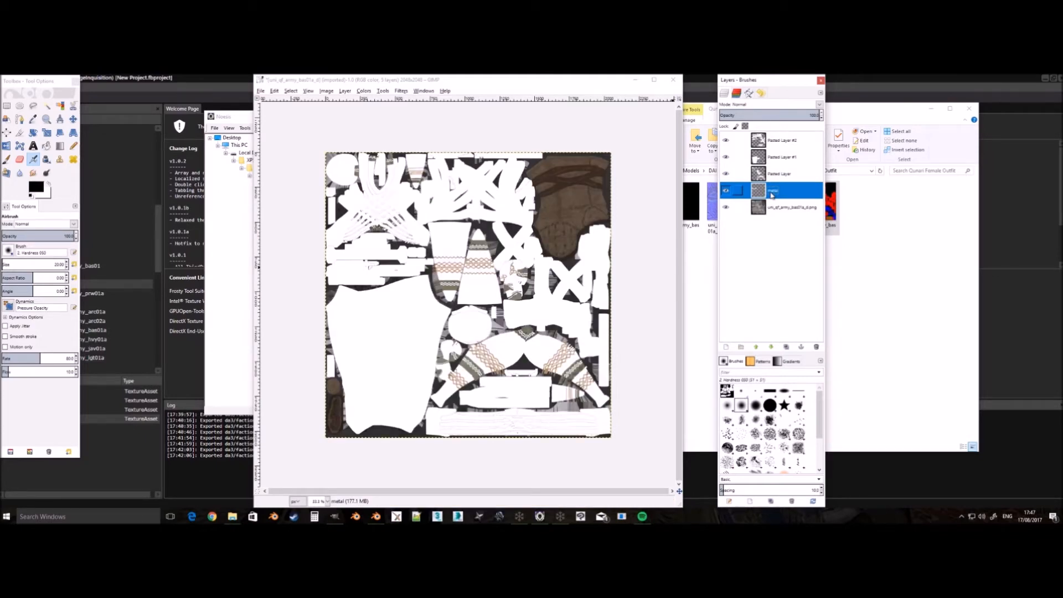
Hide the three pasted channel layers and the metal layer so only the base diffuse layer shows.
left_click(726, 140)
left_click(726, 156)
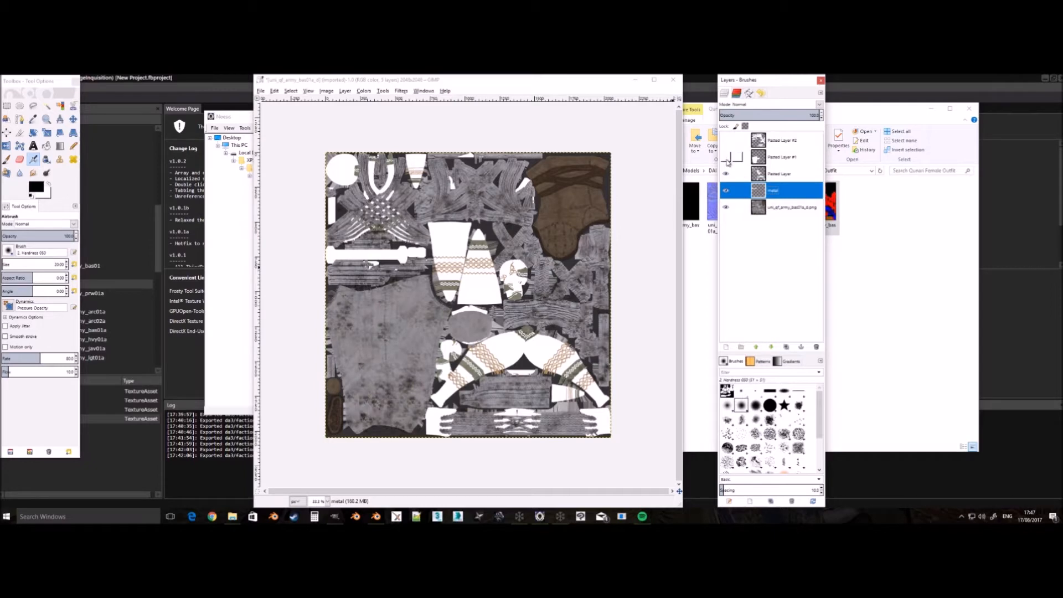
left_click(726, 173)
left_click(726, 190)
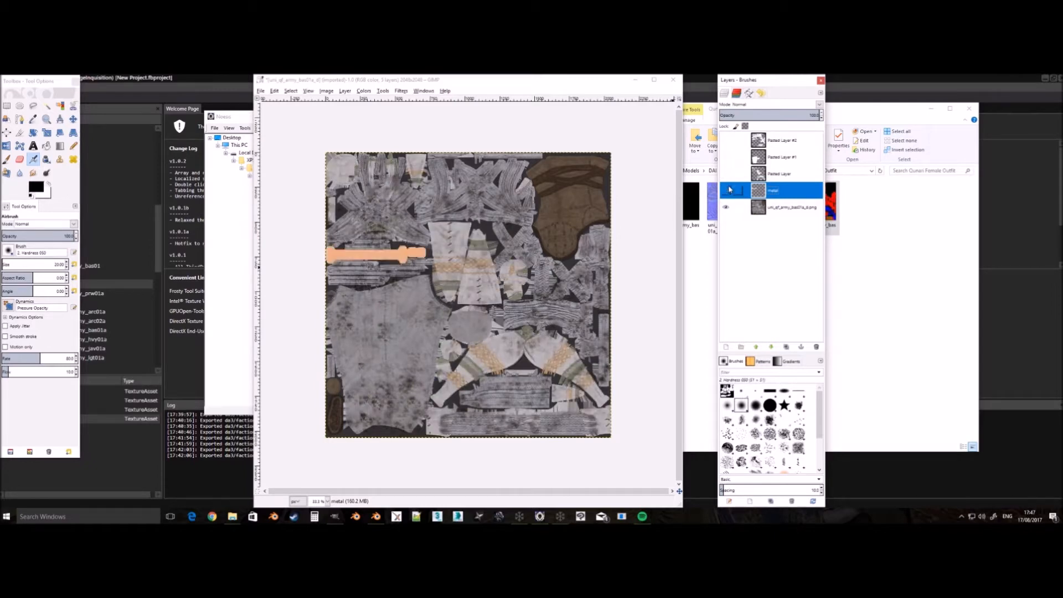
Show and hide each pasted channel layer in turn to examine which parts of the outfit it masks.
left_click(725, 173)
left_click(726, 173)
left_click(725, 157)
left_click(726, 158)
left_click(726, 159)
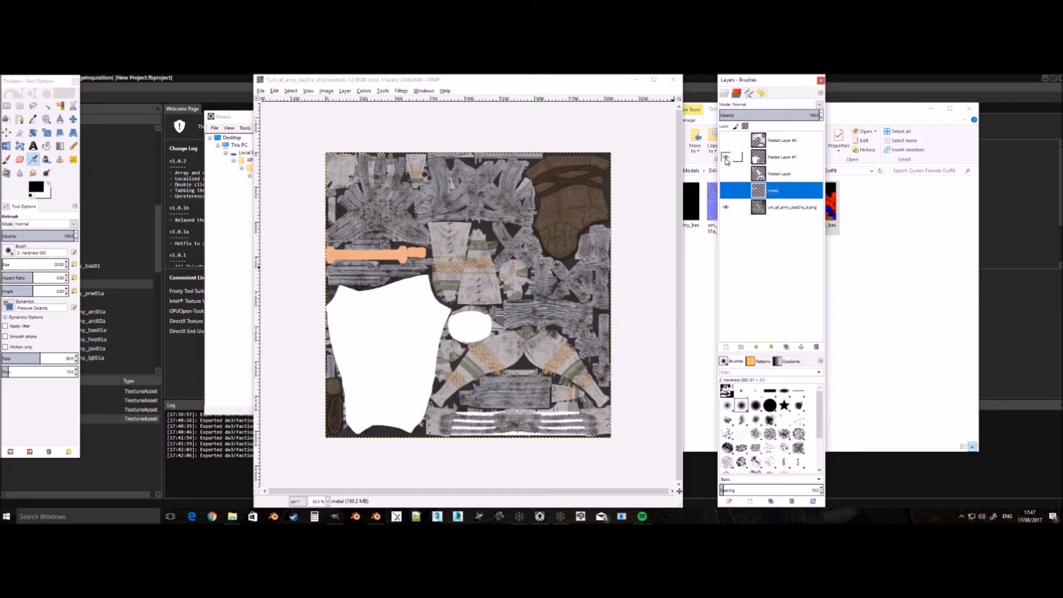
left_click(726, 159)
left_click(728, 143)
left_click(727, 142)
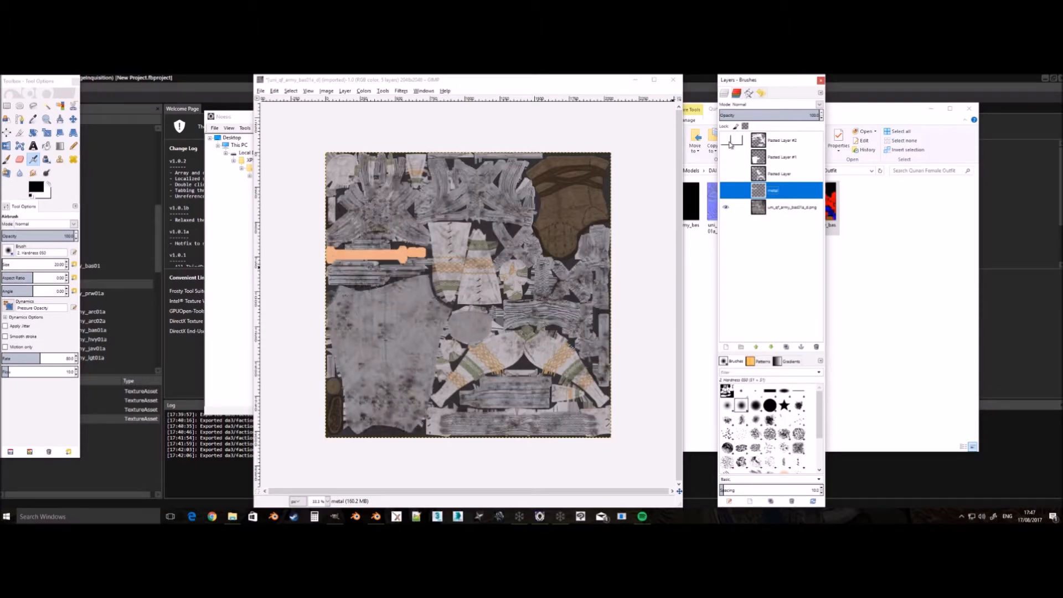
Select the base diffuse layer, and paste the copied texture files into the Qunari Female Outfit folder in File Explorer.
left_click(756, 214)
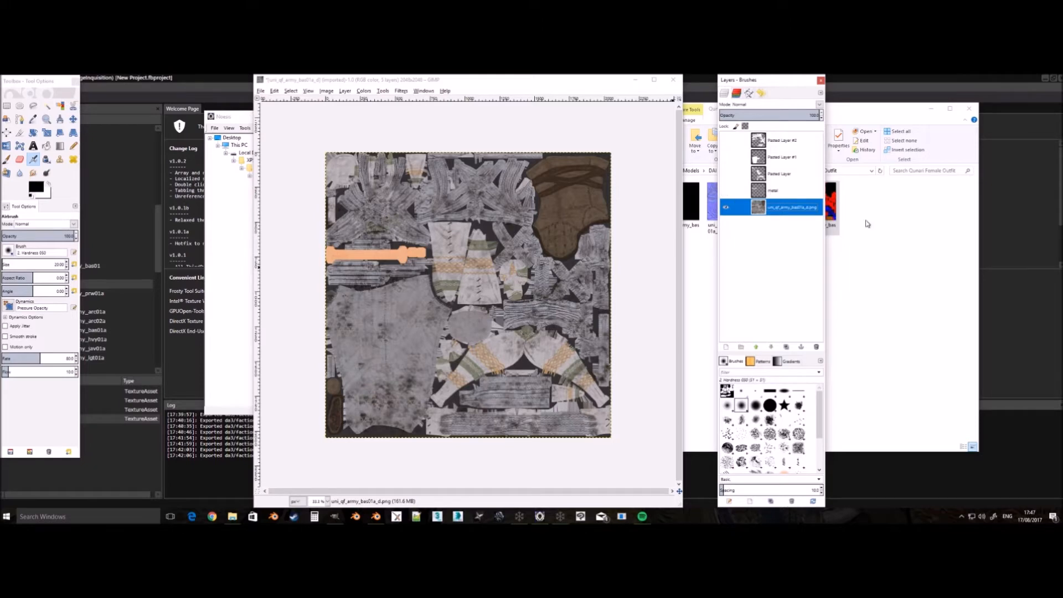
left_click(885, 234)
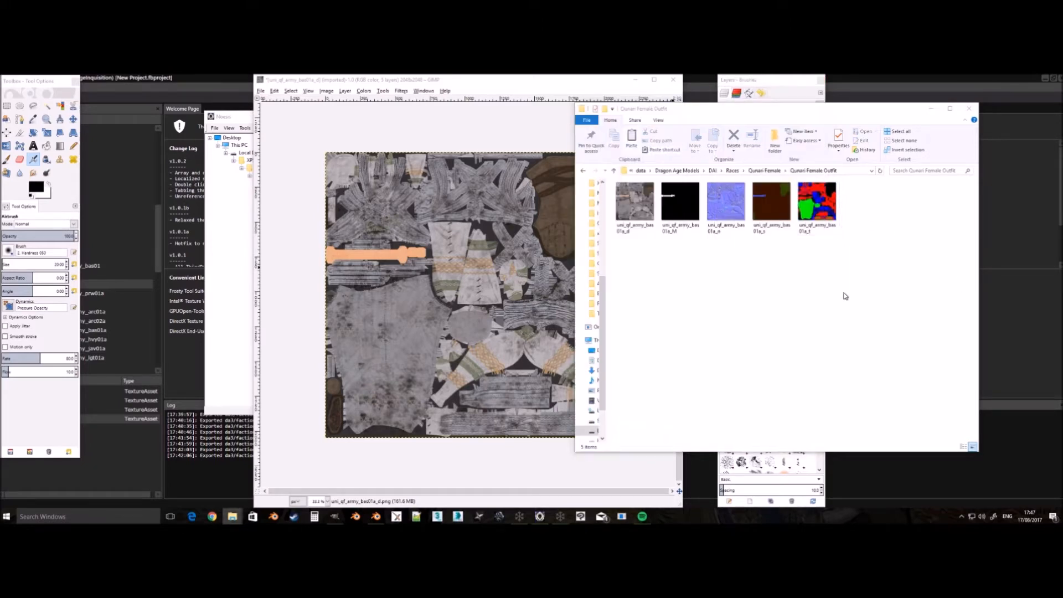
key("ctrl+v")
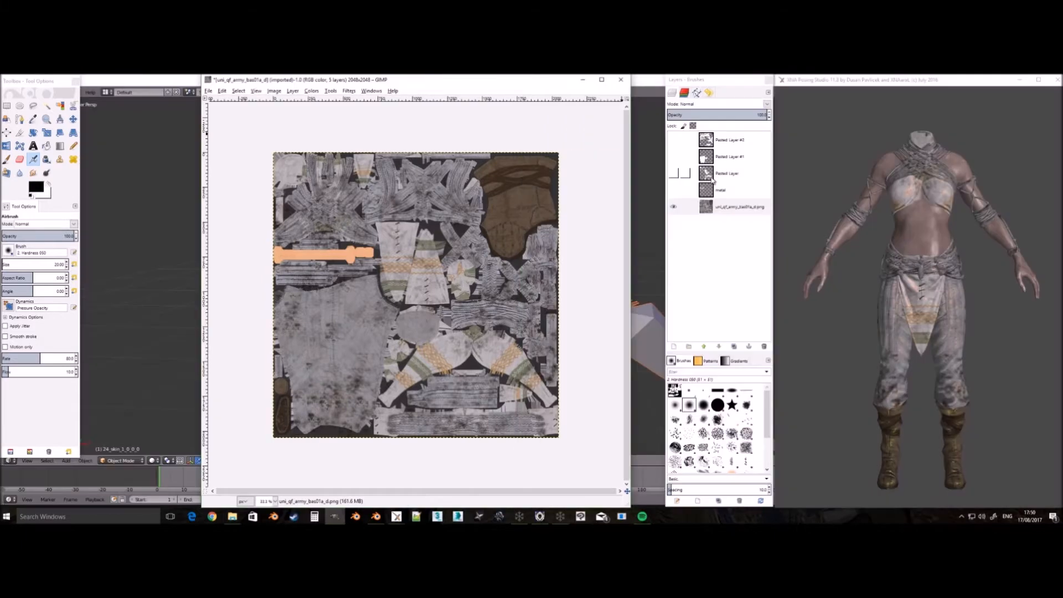
In GIMP, copy the base diffuse area covered by the alpha of Pasted Layer into a new layer.
right_click(711, 173)
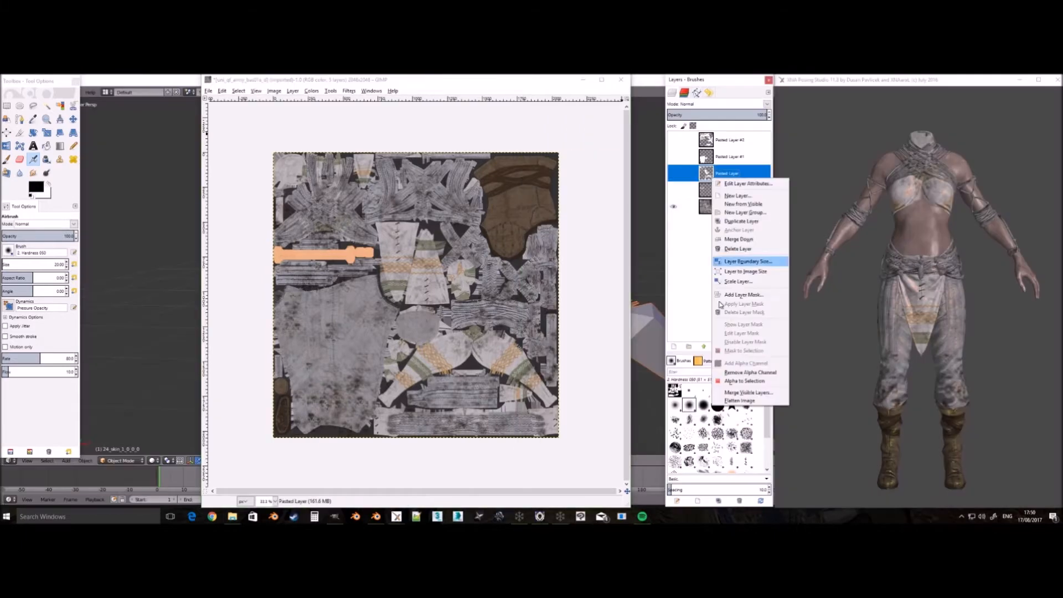
left_click(750, 382)
left_click(720, 208)
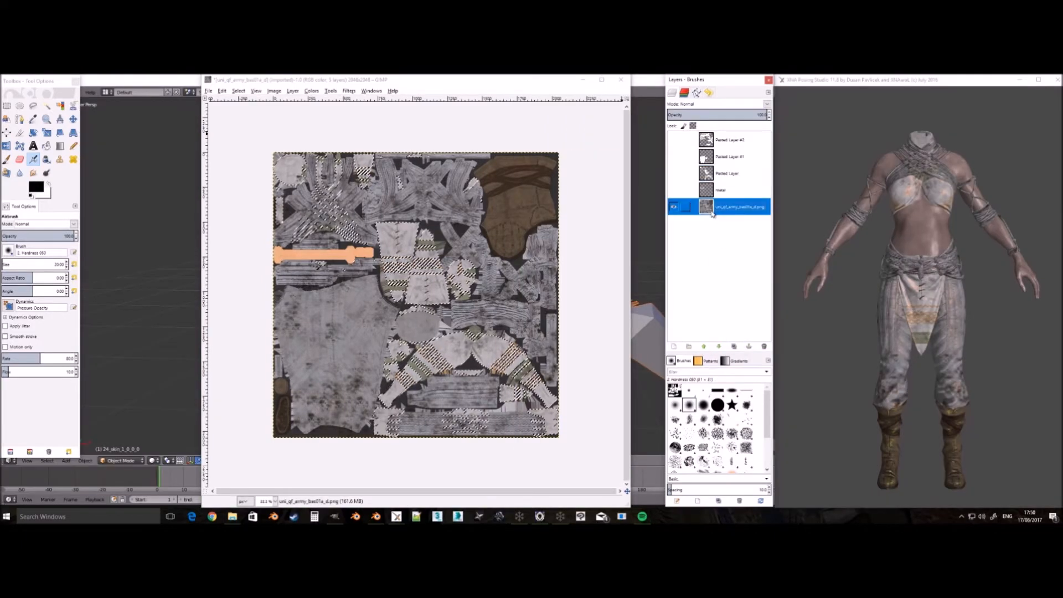
key("ctrl+c")
key("ctrl+v")
right_click(710, 138)
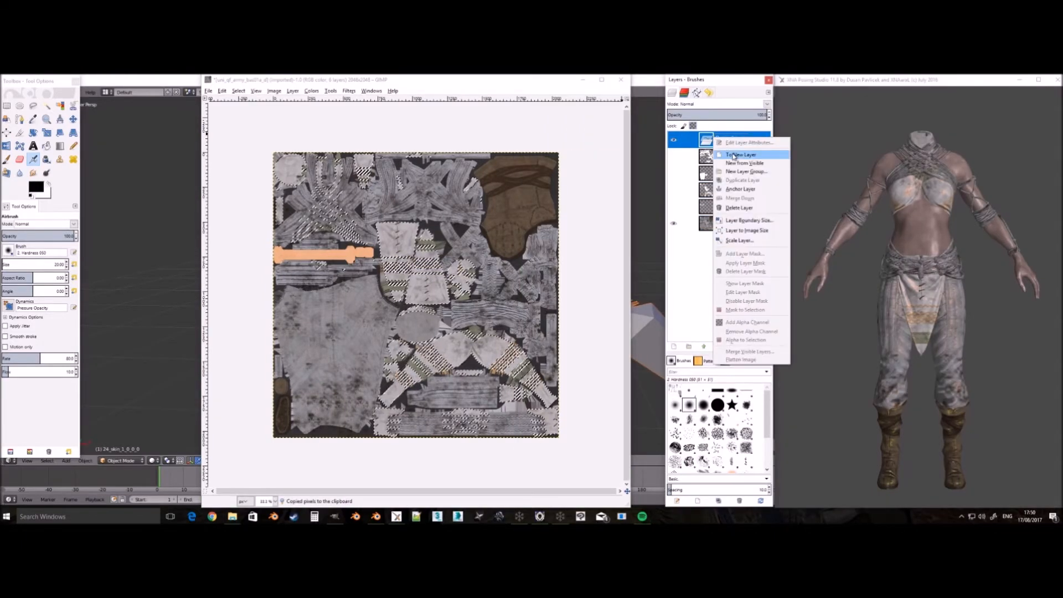
left_click(731, 155)
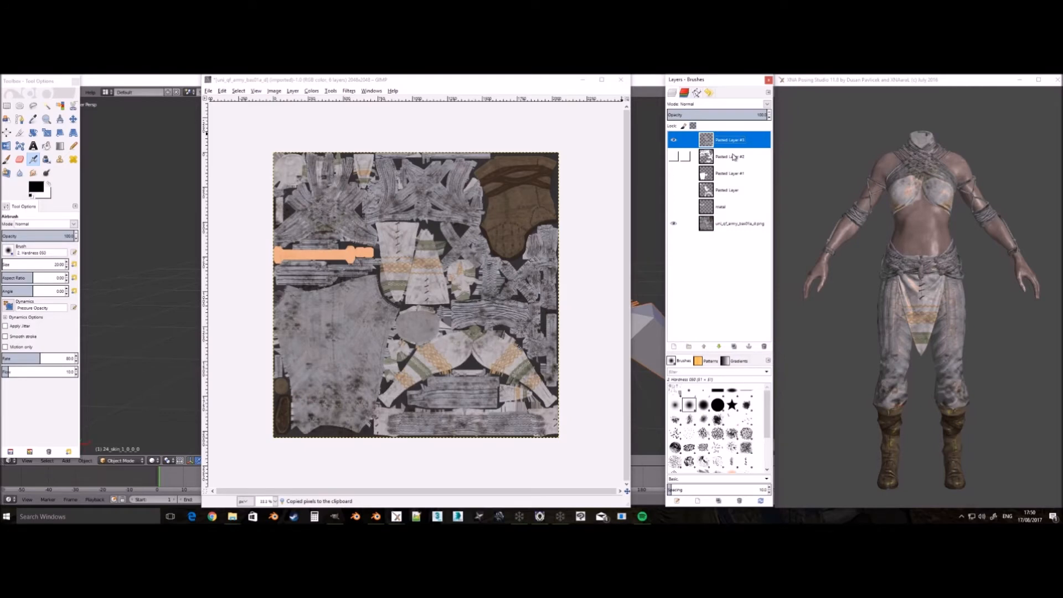
Colorize the new layer copied through the Pasted Layer mask in dark red.
left_click(311, 91)
left_click(331, 121)
left_click_drag(893, 229, 866, 245)
left_click(905, 272)
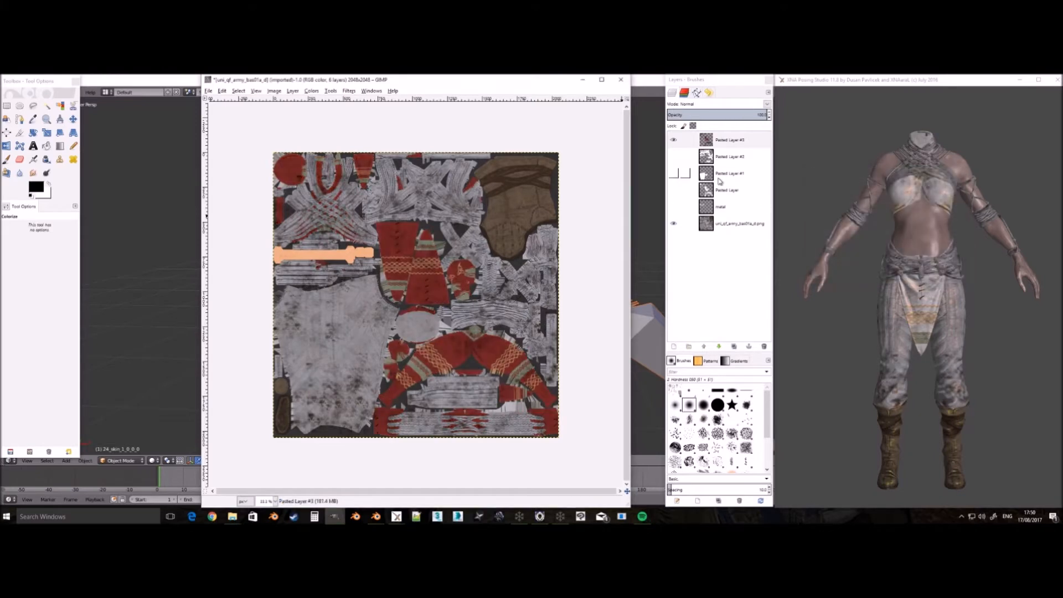
Copy the base diffuse area covered by the alpha of Pasted Layer #1 into a new layer.
right_click(711, 173)
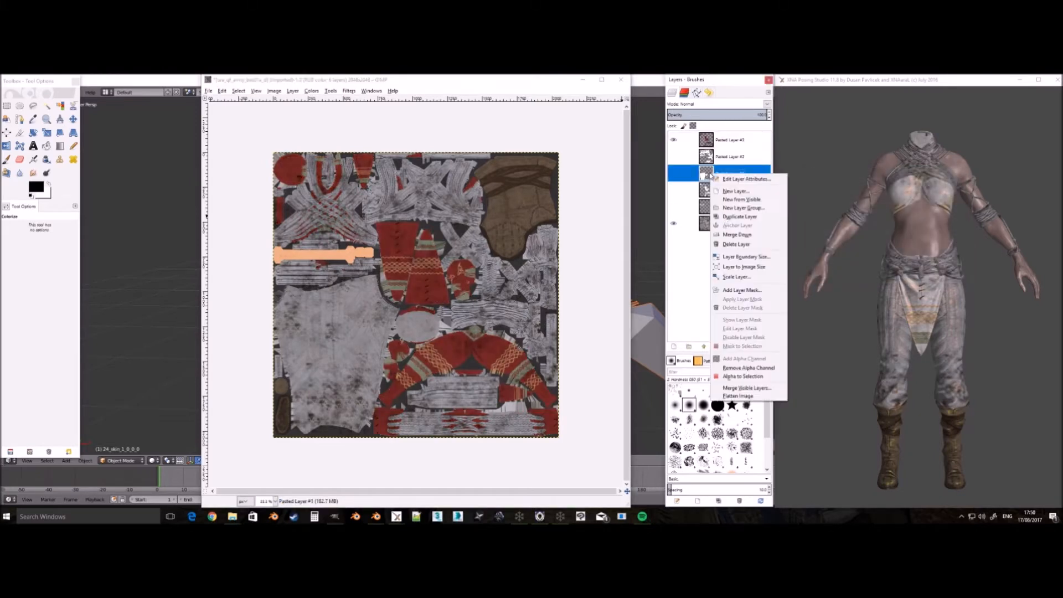
left_click(741, 376)
left_click(720, 226)
key("ctrl+c")
key("ctrl+v")
right_click(727, 142)
left_click(748, 161)
Colorize the new trouser layer copied through the Pasted Layer #1 mask in dark grey.
left_click(527, 219)
left_click(854, 204)
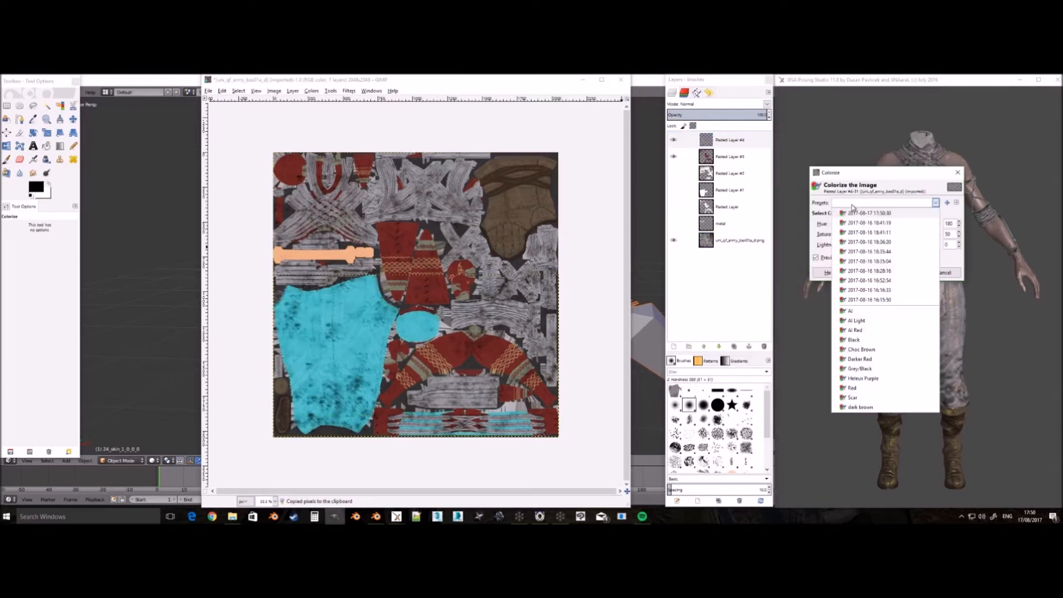
left_click(853, 206)
left_click_drag(891, 244, 846, 234)
key("Return")
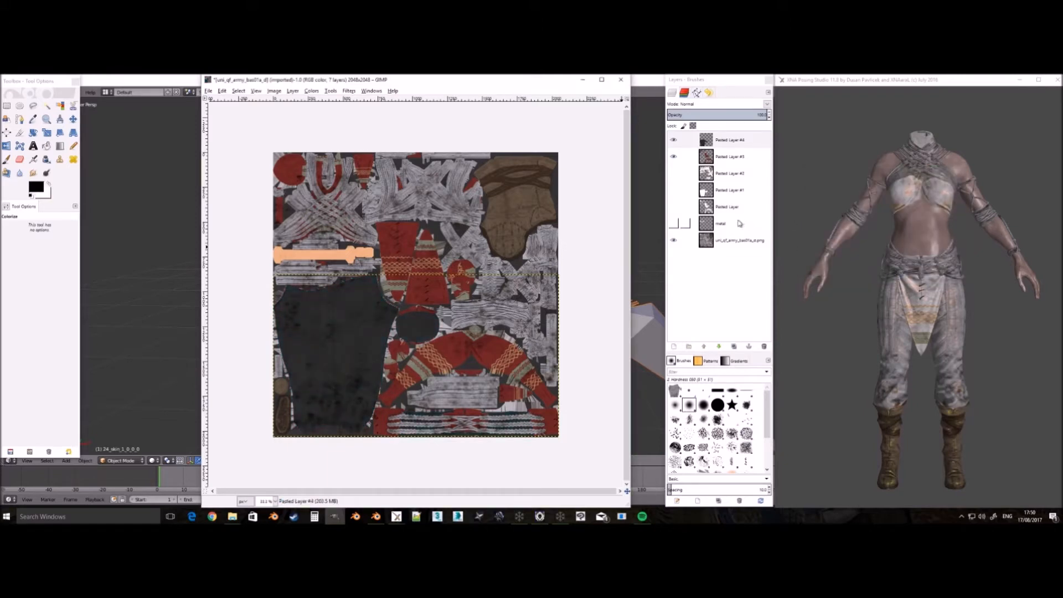
Copy the base diffuse area covered by the alpha of Pasted Layer #2 into a new layer.
right_click(713, 173)
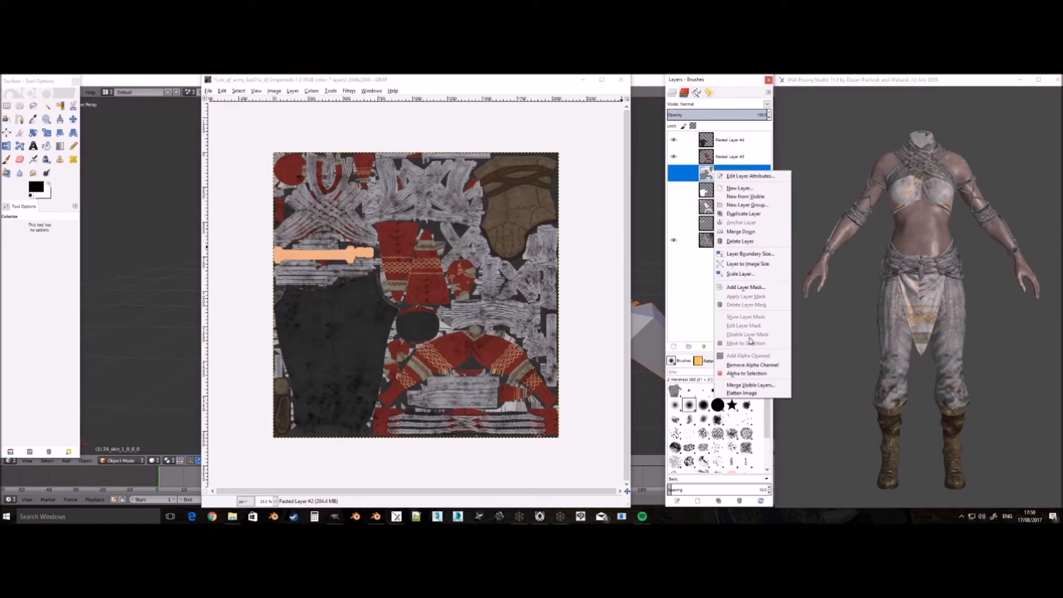
left_click(767, 375)
left_click(729, 240)
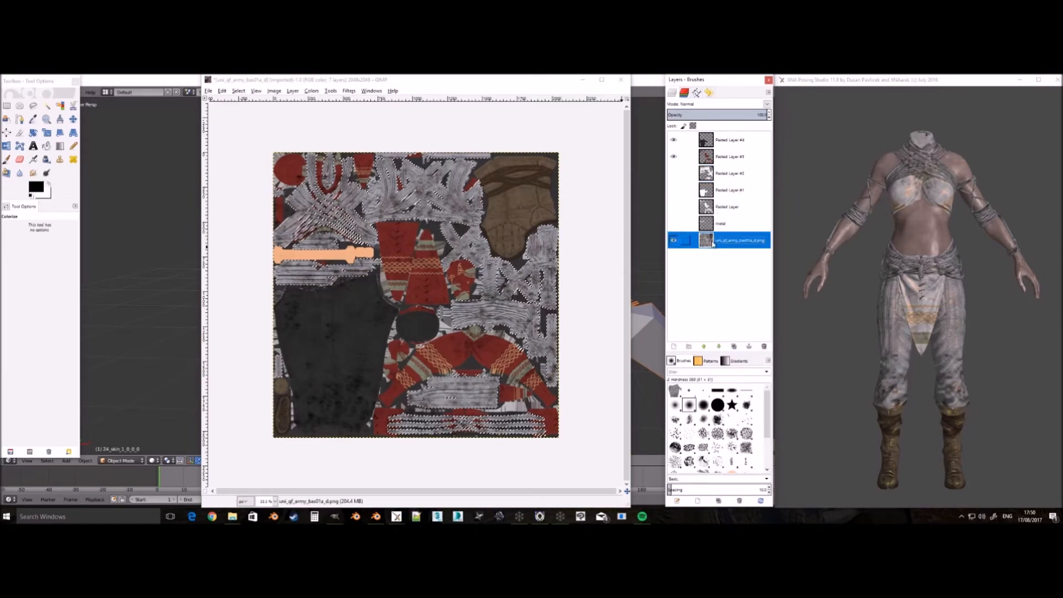
key("ctrl+c")
key("ctrl+v")
right_click(723, 139)
left_click(738, 156)
Colorize the new wrappings layer dark yellow with hue 49, saturation 58 and lightness about -30.
left_click(534, 236)
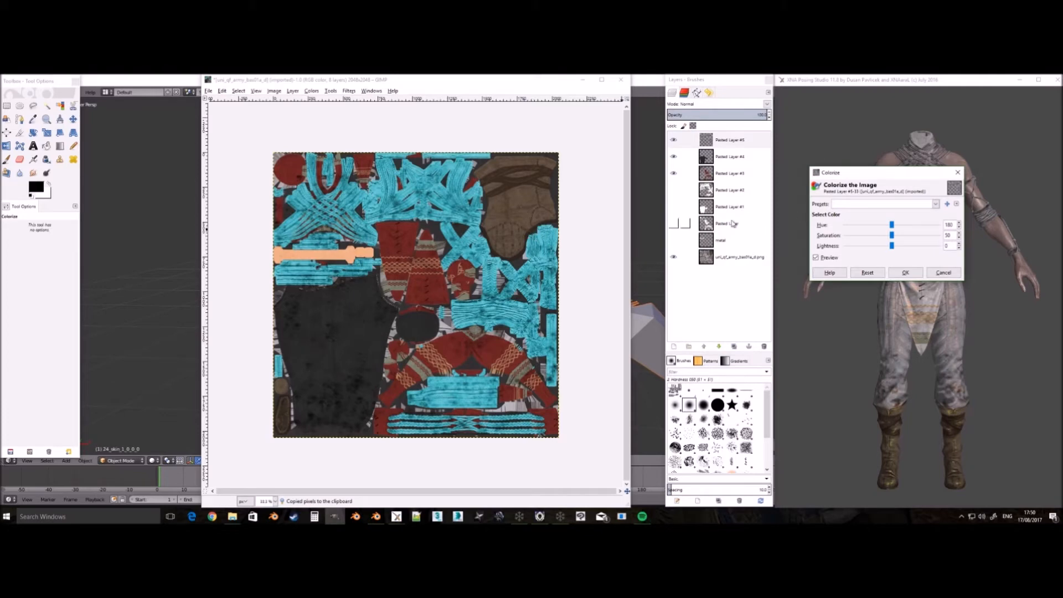
left_click_drag(891, 226, 858, 225)
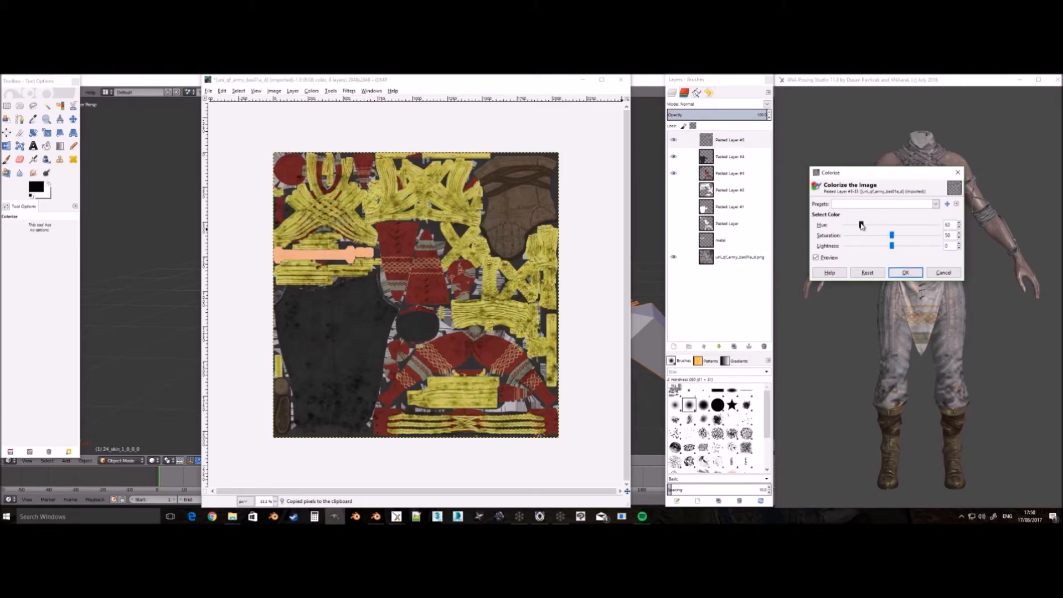
left_click_drag(891, 236, 876, 243)
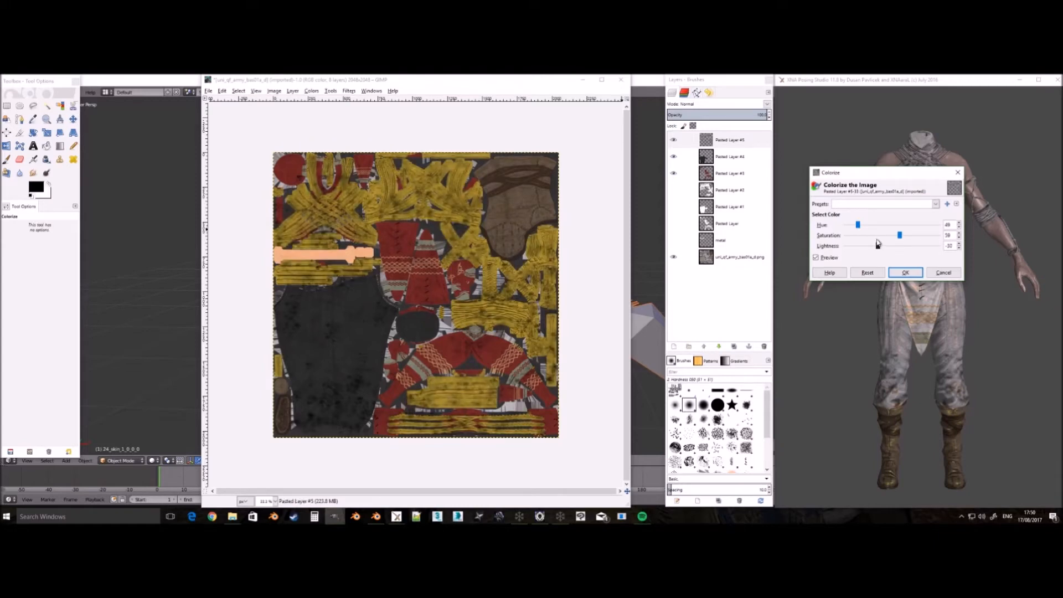
left_click(905, 273)
Export the tinted texture as uni_qf_army_bas01a_d.png in the Qunari Female Outfit folder, replacing the existing file.
key("ctrl+shift+e")
key("Return")
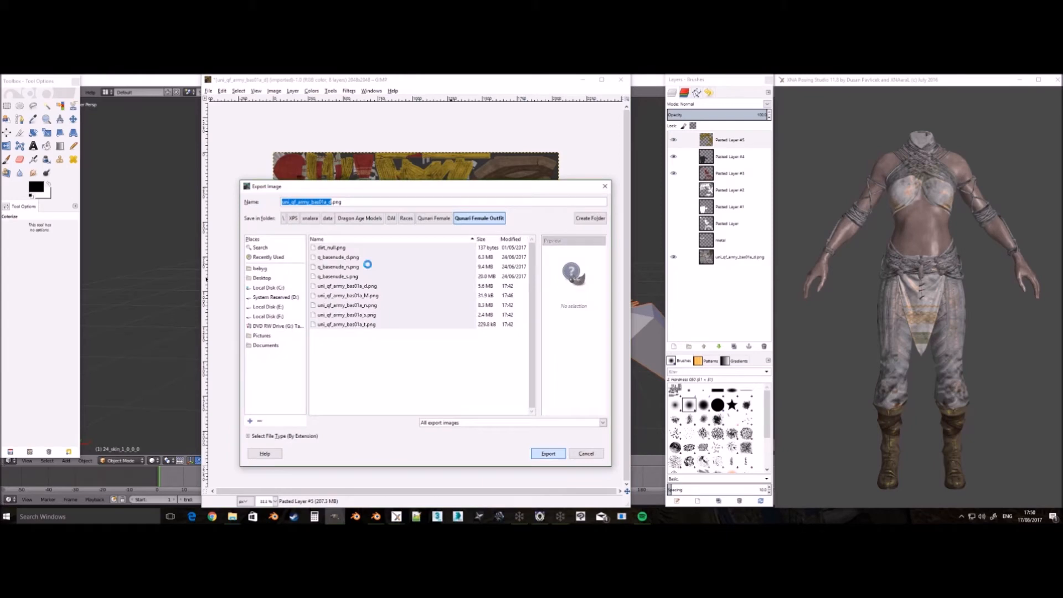
key("Return")
key("Return")
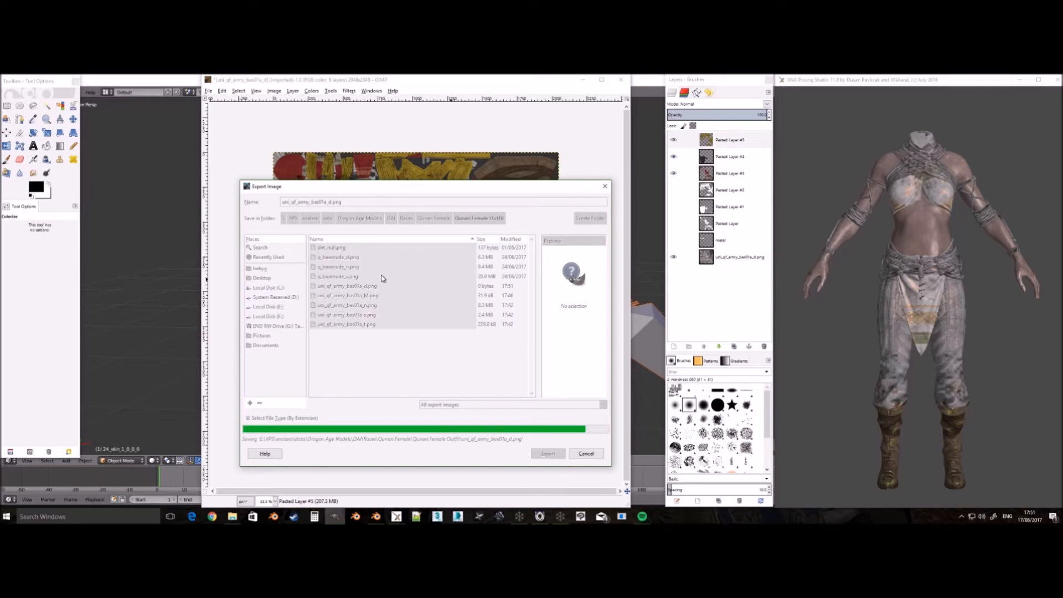
Switch to XNA Posing Studio, reload the Qunari Female Outfit model's textures and inspect the recoloured outfit.
left_click(859, 270)
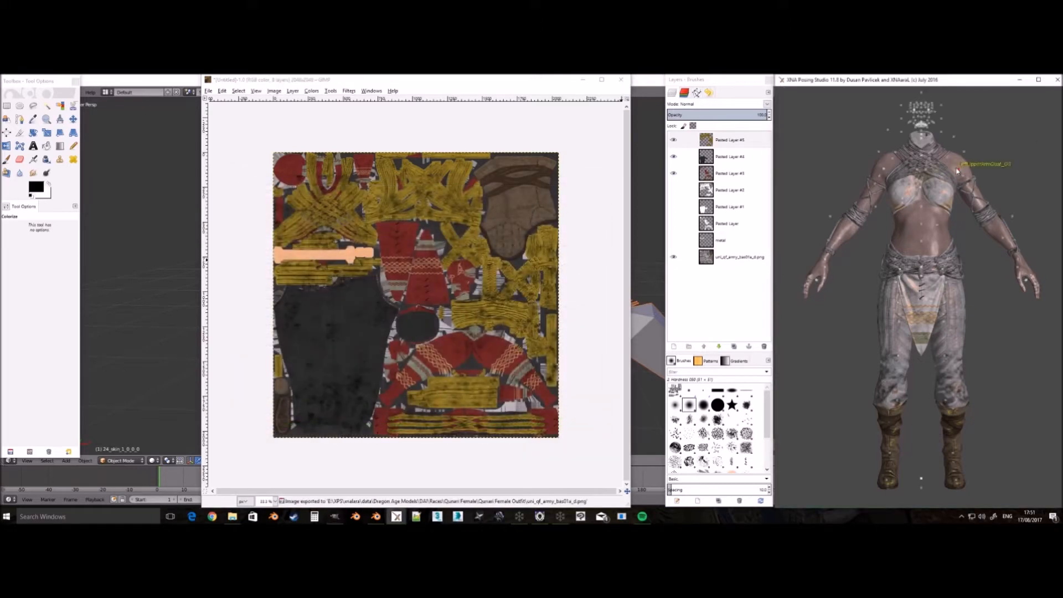
left_click_drag(1061, 133, 591, 97)
left_click(501, 107)
left_click(544, 143)
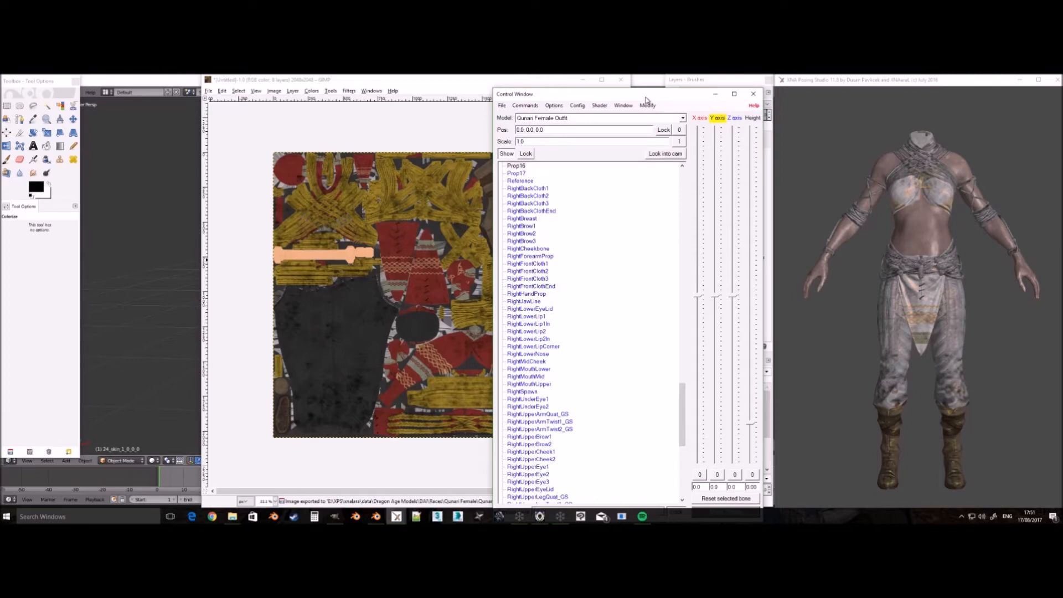
left_click_drag(646, 98, 1062, 158)
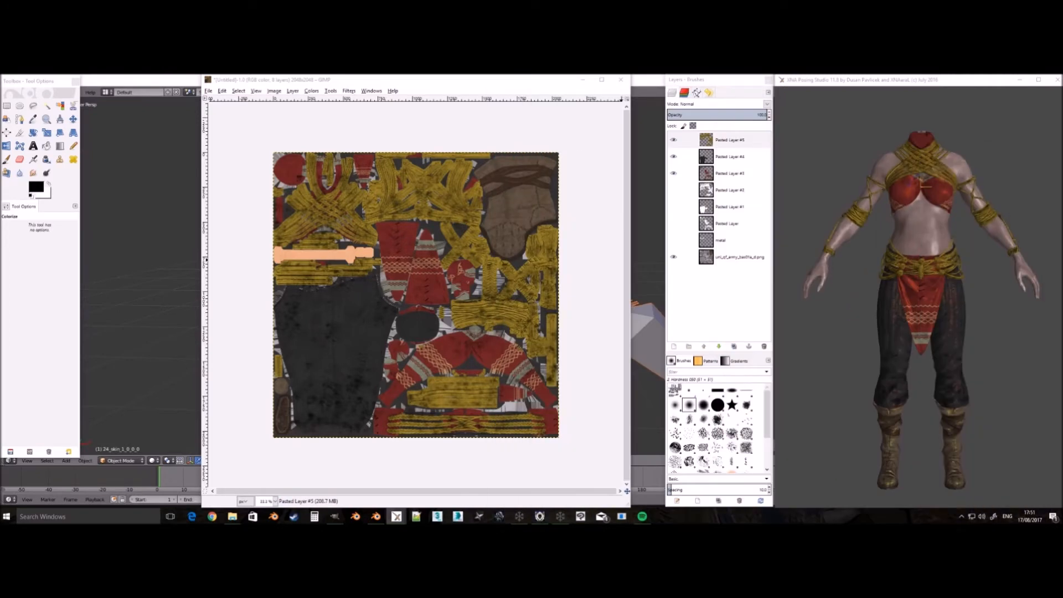
left_click(990, 379)
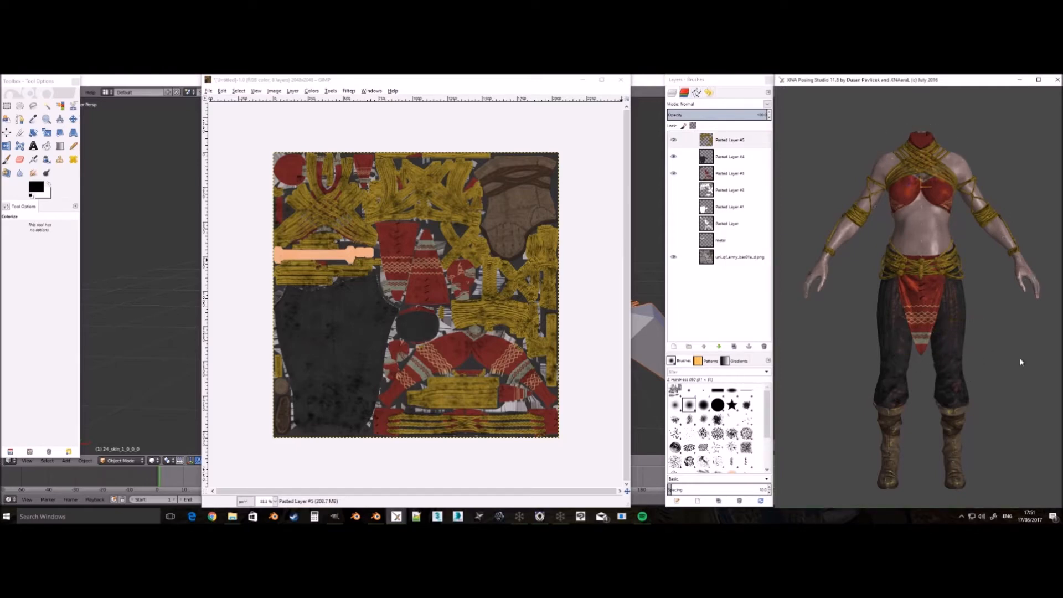
left_click_drag(1035, 410, 734, 369)
left_click_drag(857, 351, 869, 347)
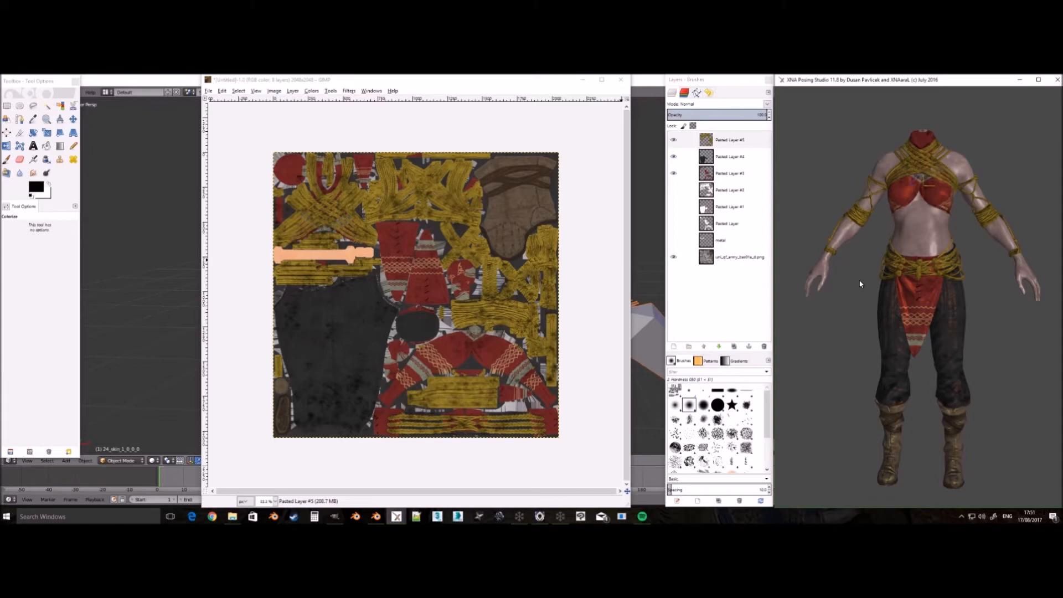
Switch to GIMP and save the layered image as uni_qf_army_bas01a_d.xcf in the Qunari Female Outfit folder.
left_click(546, 82)
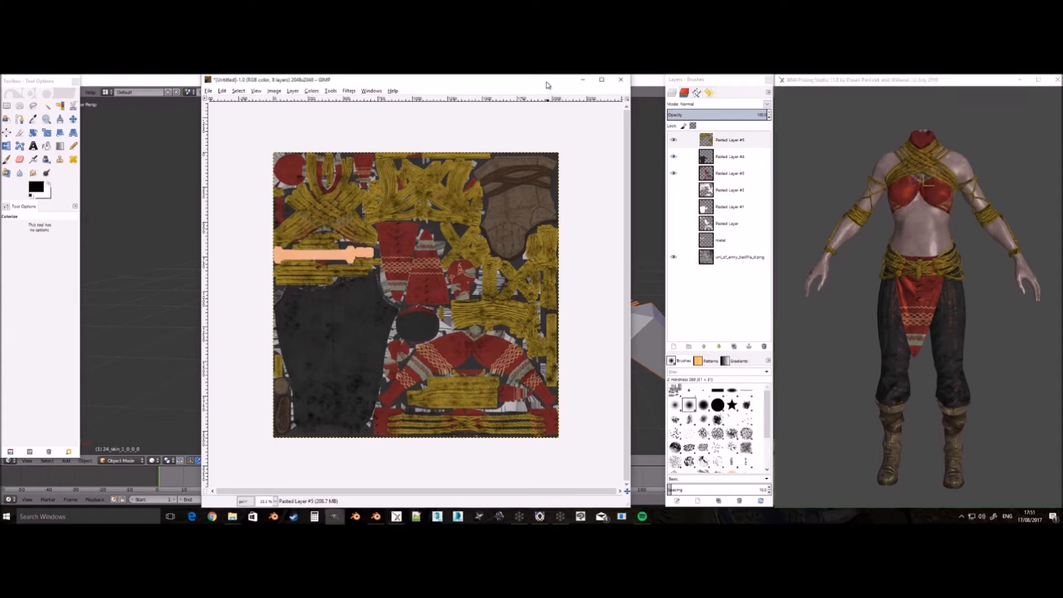
key("ctrl+s")
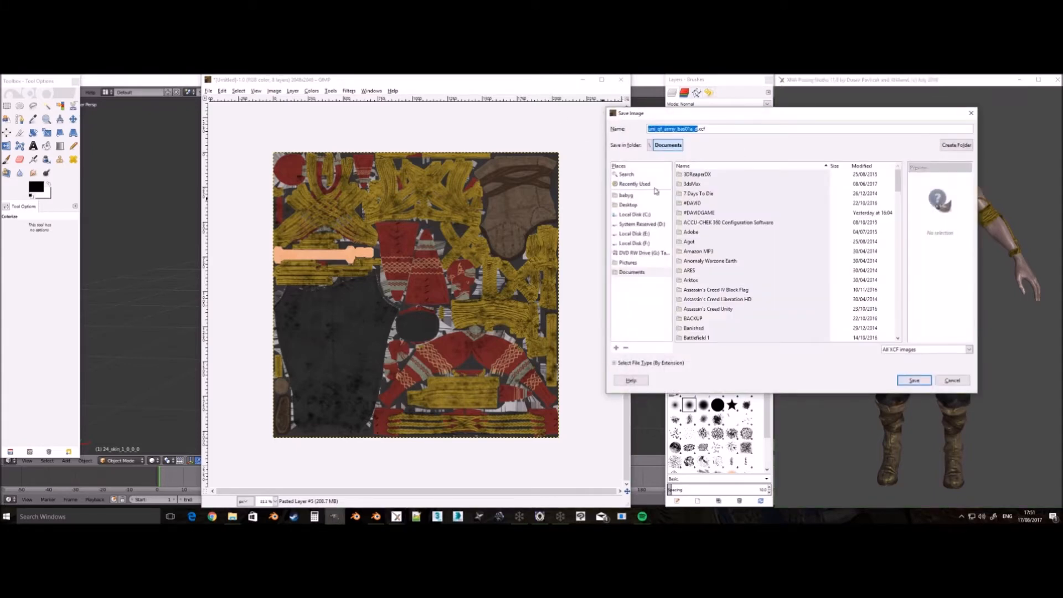
left_click(656, 187)
double_click(702, 175)
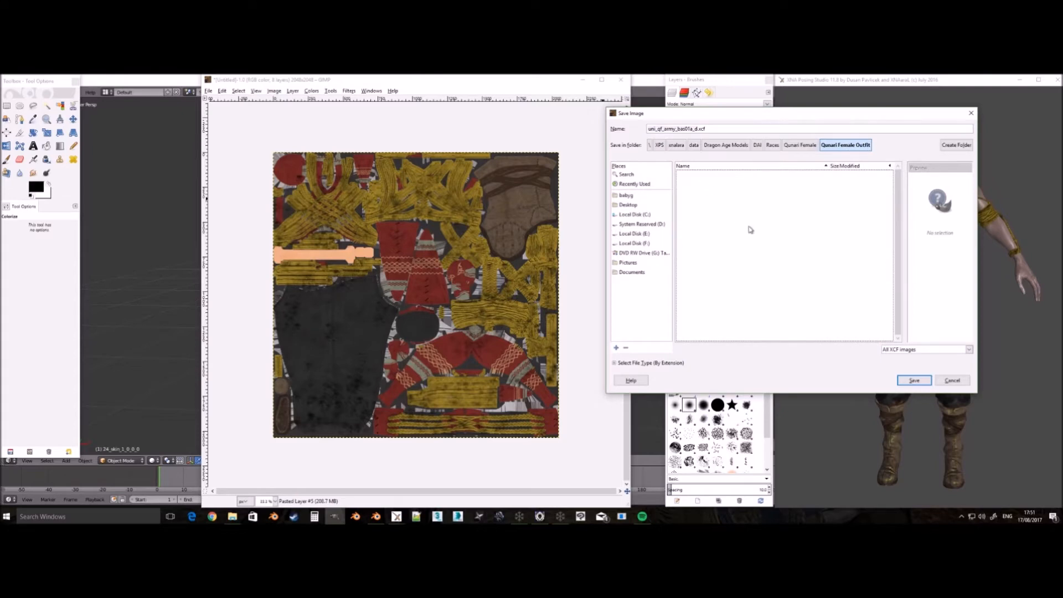
key("Return")
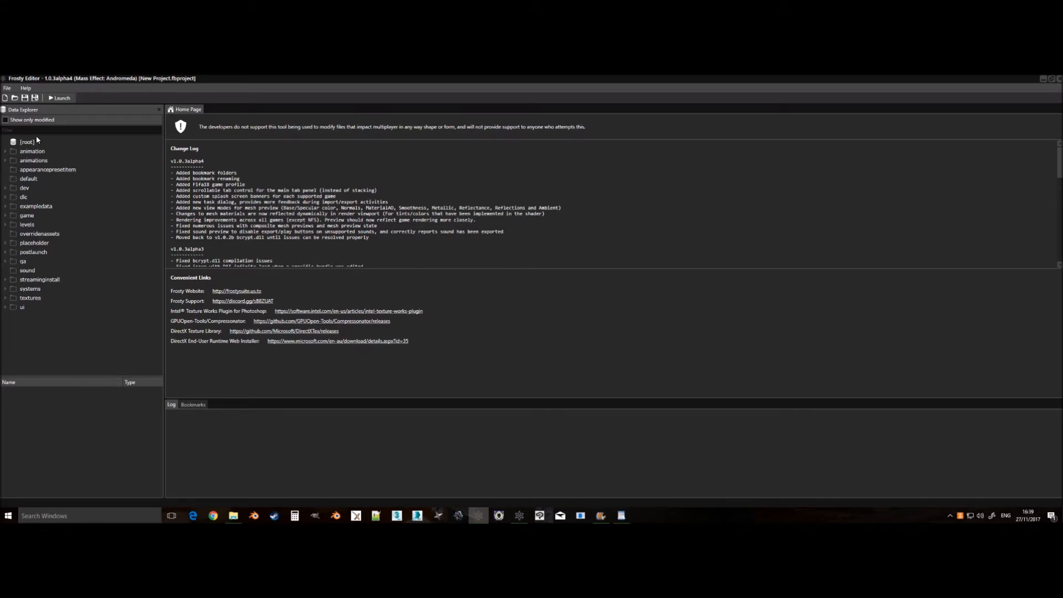
Browse the Frosty data tree to the game/characters/turian/tum folder.
left_click(5, 220)
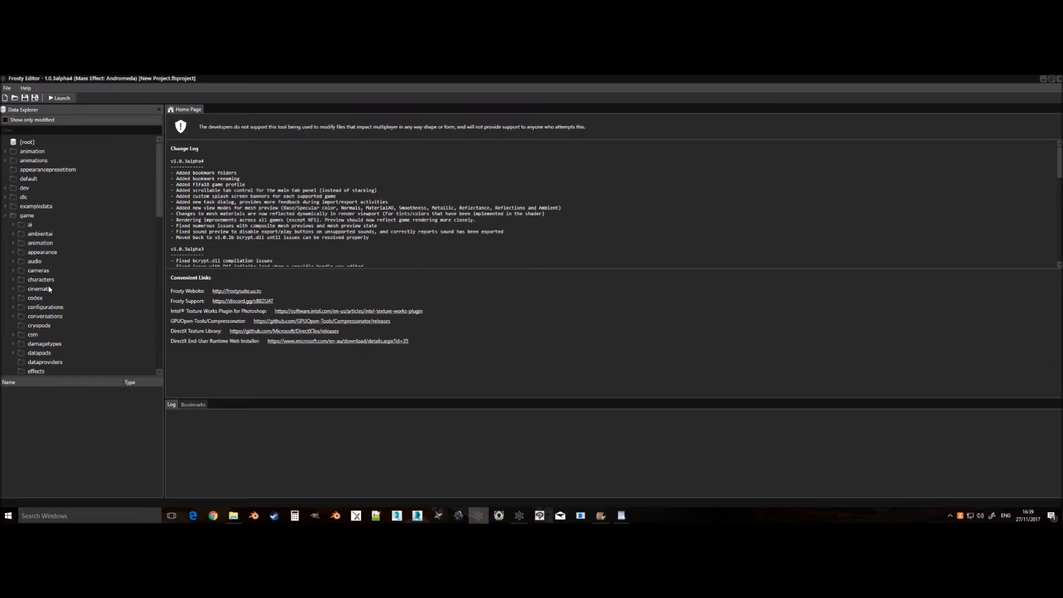
left_click(15, 281)
scroll(49, 252, "down", 4)
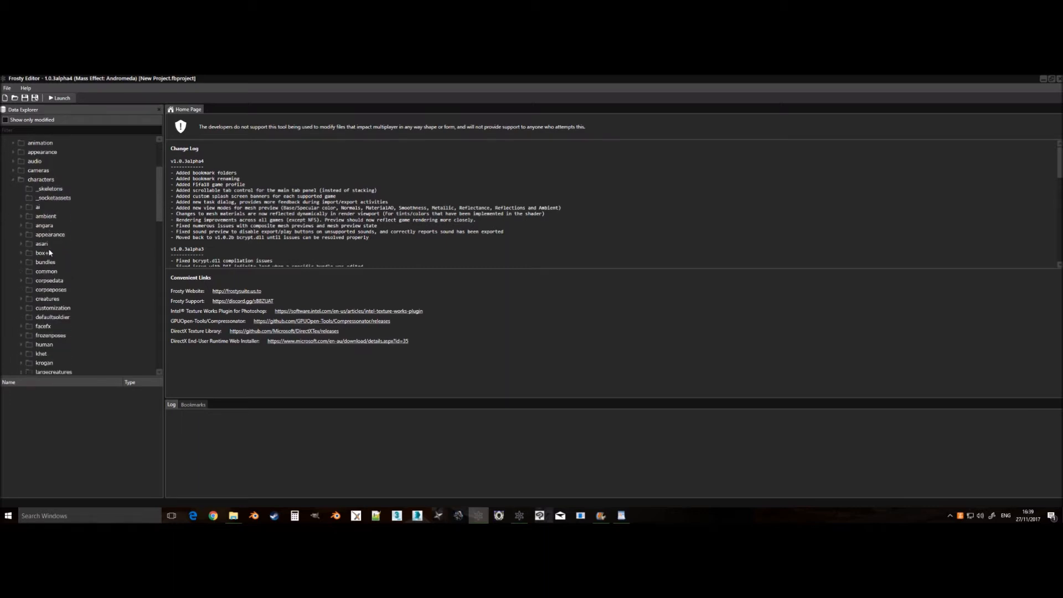
scroll(50, 252, "down", 1)
left_click(19, 348)
scroll(42, 266, "down", 3)
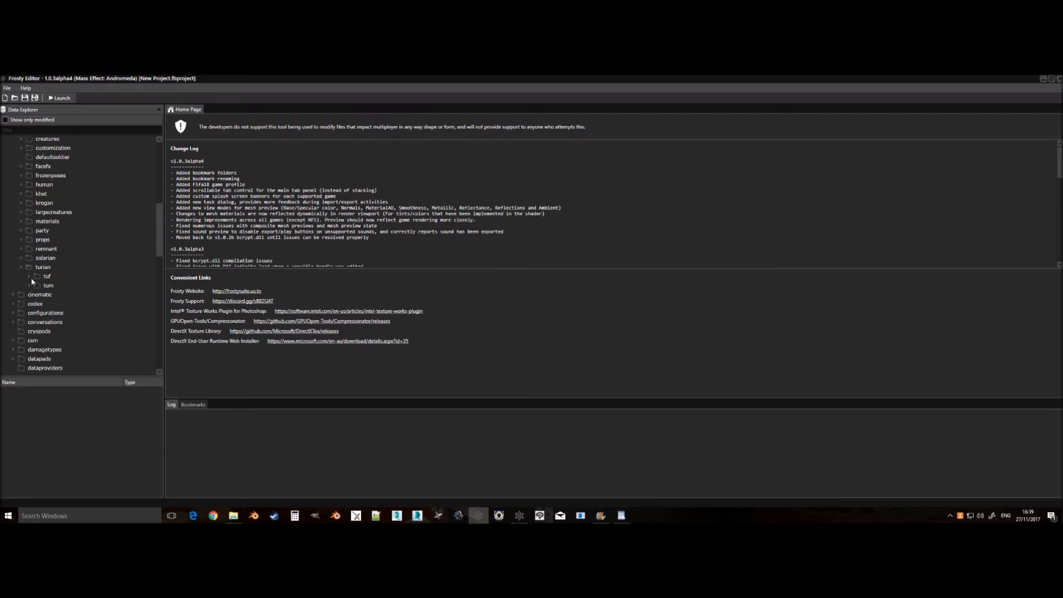
left_click(29, 285)
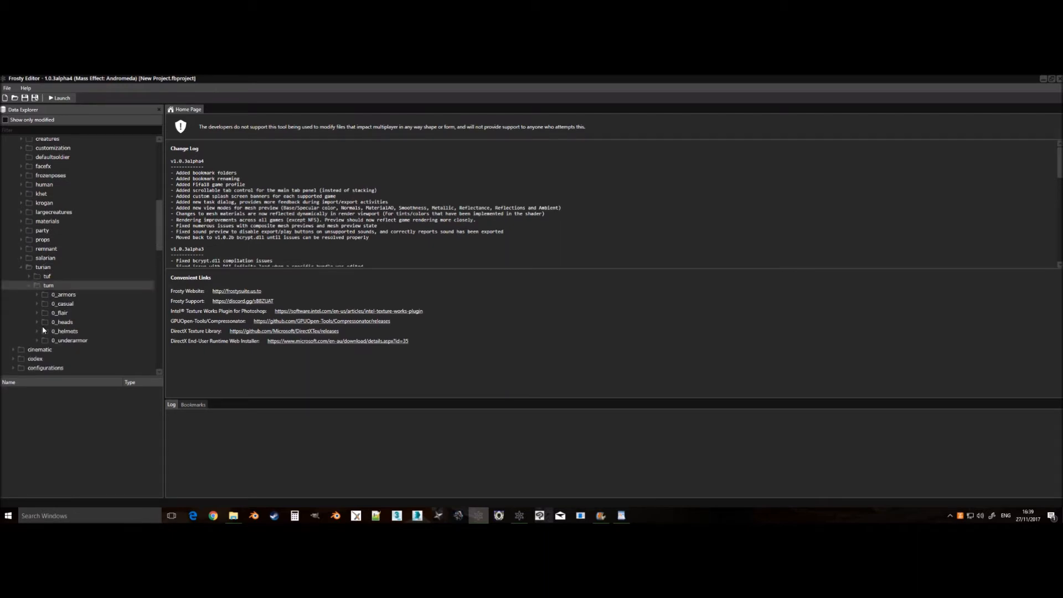
Open tum_und_a_model_mesh from the 0_underarmor/tum_und_a/model folder and inspect the turian body from an angle.
left_click(37, 340)
scroll(50, 300, "down", 2)
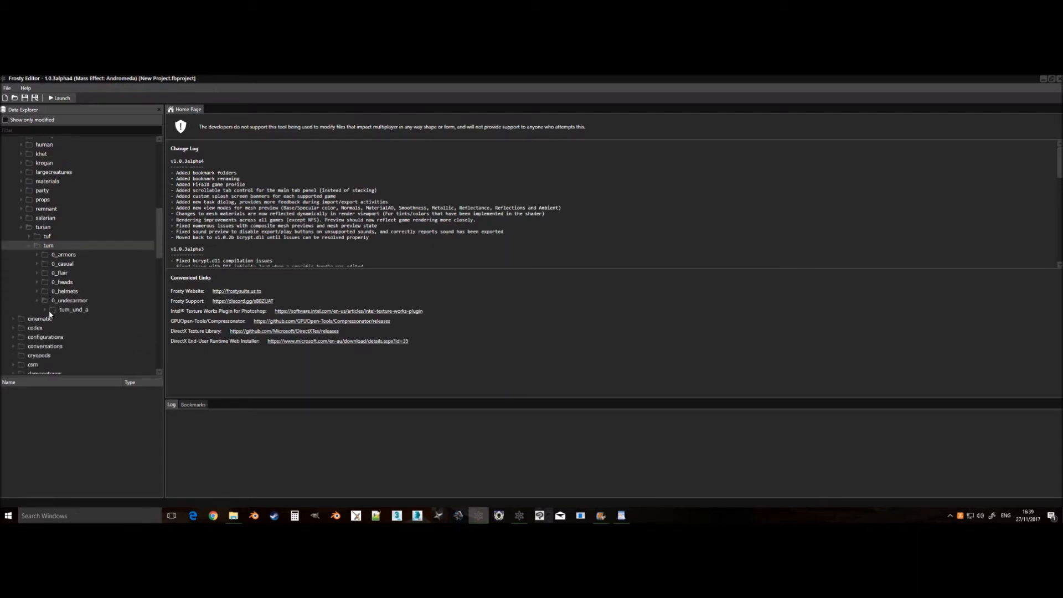
left_click(46, 310)
left_click(72, 319)
left_click(89, 406)
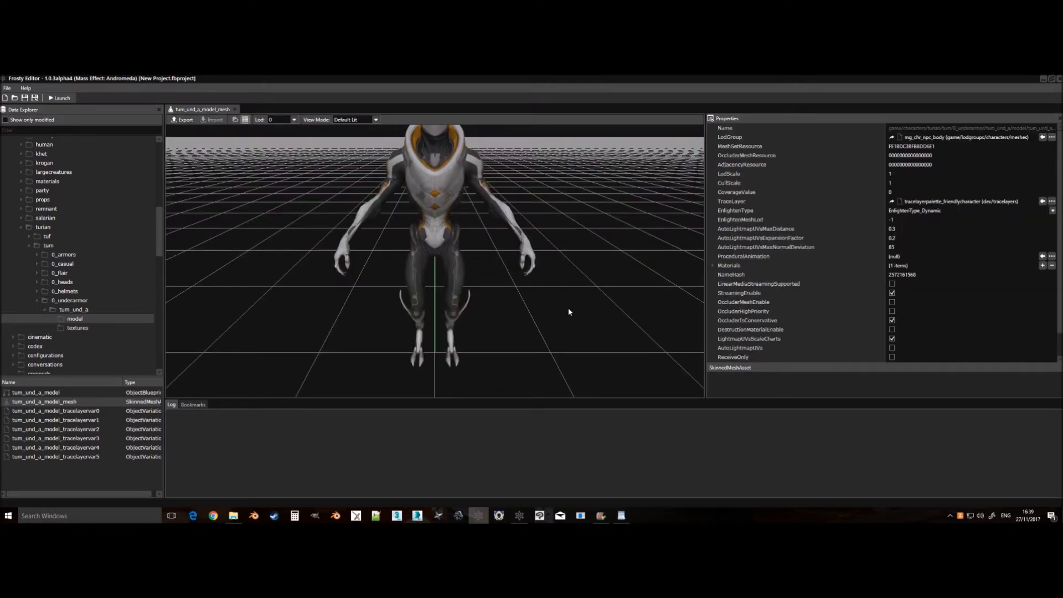
left_click_drag(569, 312, 295, 286)
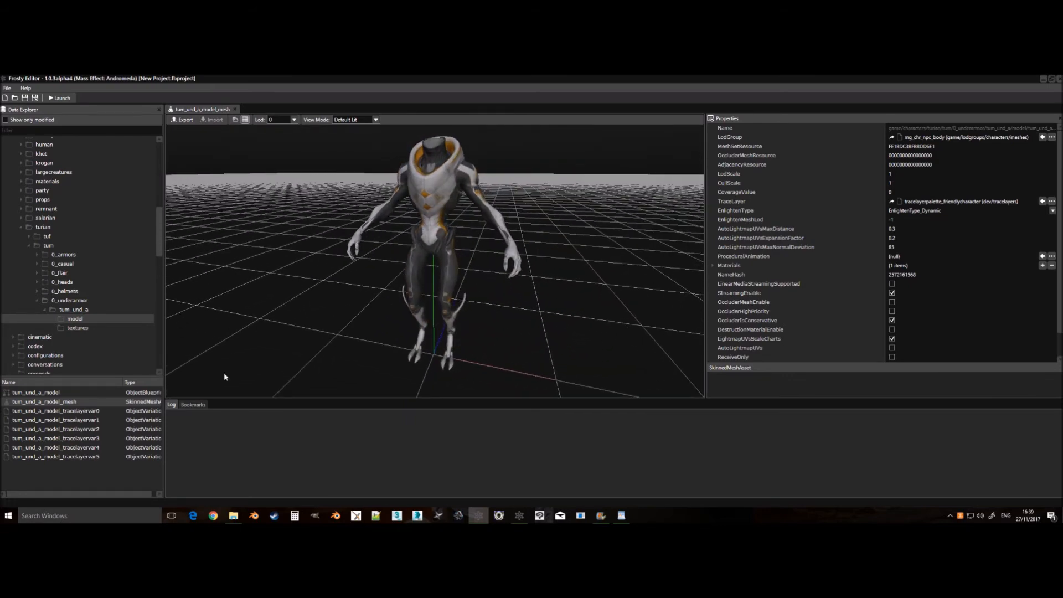
Open the tum_und_a diff, mask, n, strp and tint textures from the tum_und_a textures folder.
left_click(80, 329)
double_click(62, 392)
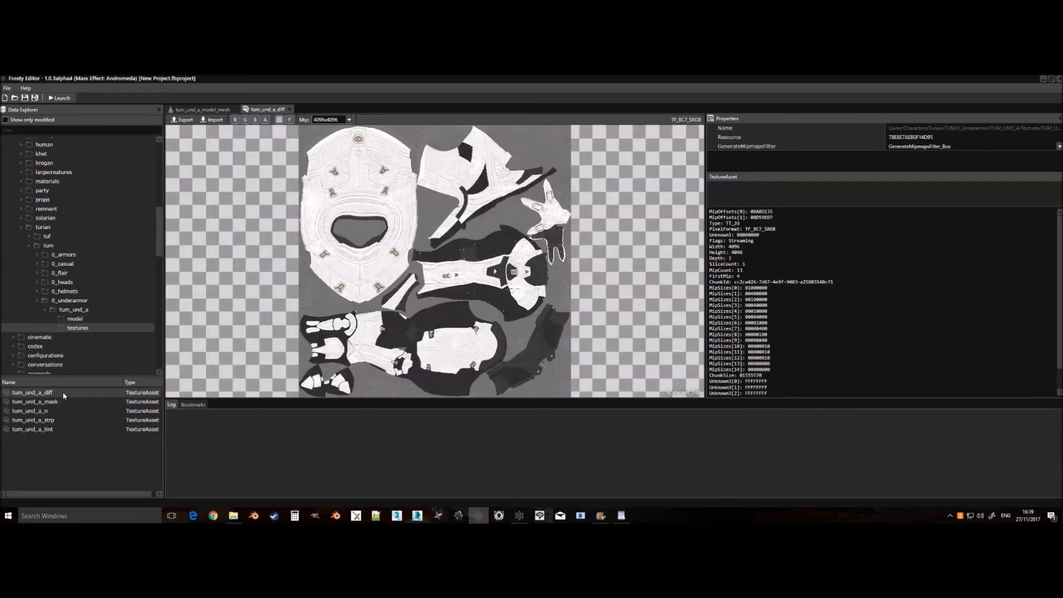
double_click(62, 400)
double_click(62, 410)
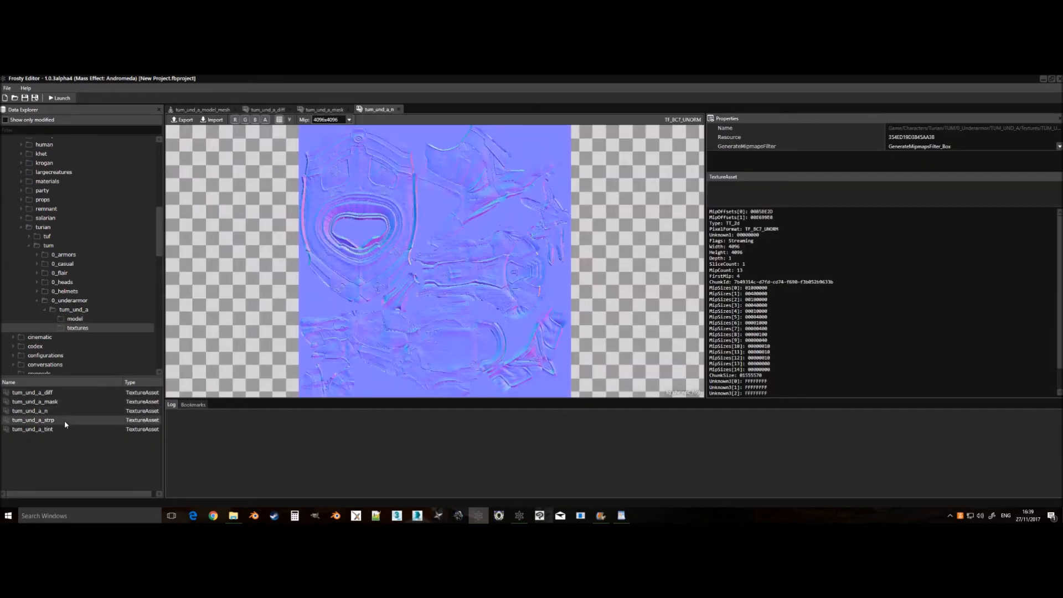
double_click(64, 420)
double_click(65, 429)
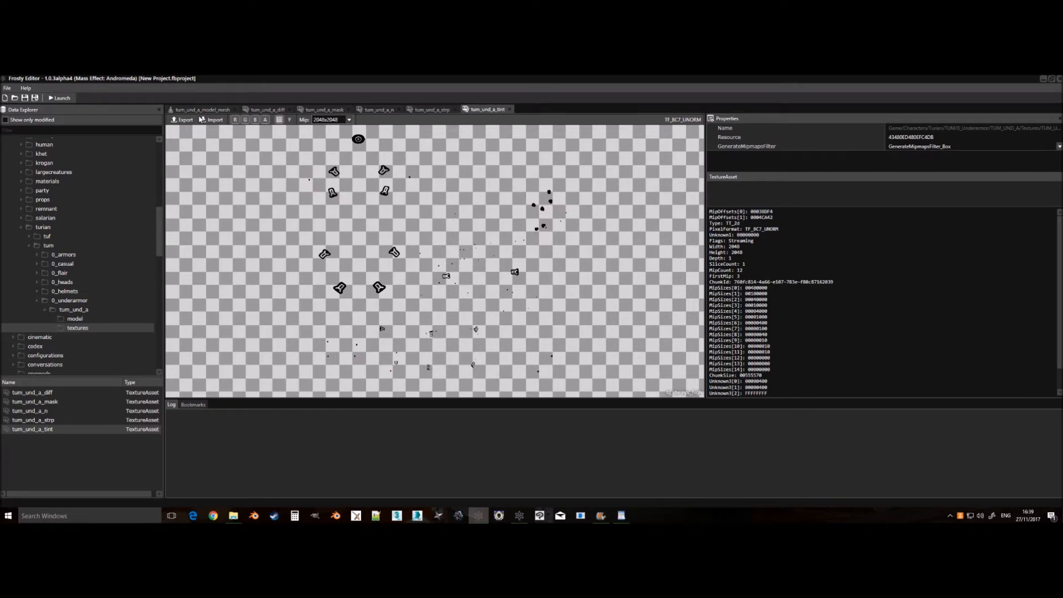
Export the turian underarmor mesh as FBX tum_und_a_model_mesh with the game/characters/_skeletons/btrm_skeleton_fb skeleton into the FrostyEditor folder.
left_click(201, 110)
left_click(185, 120)
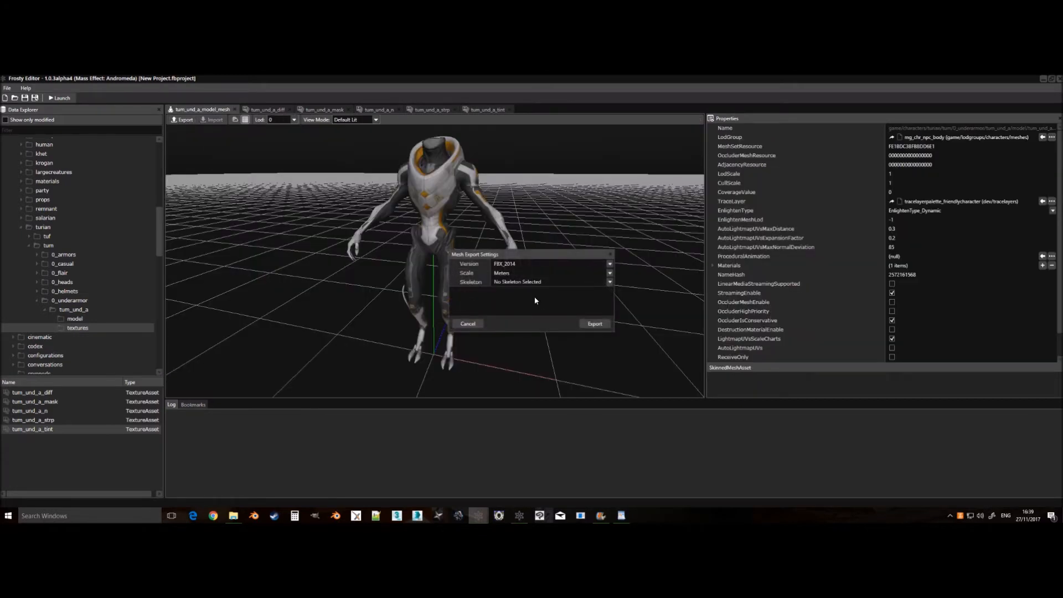
left_click(585, 282)
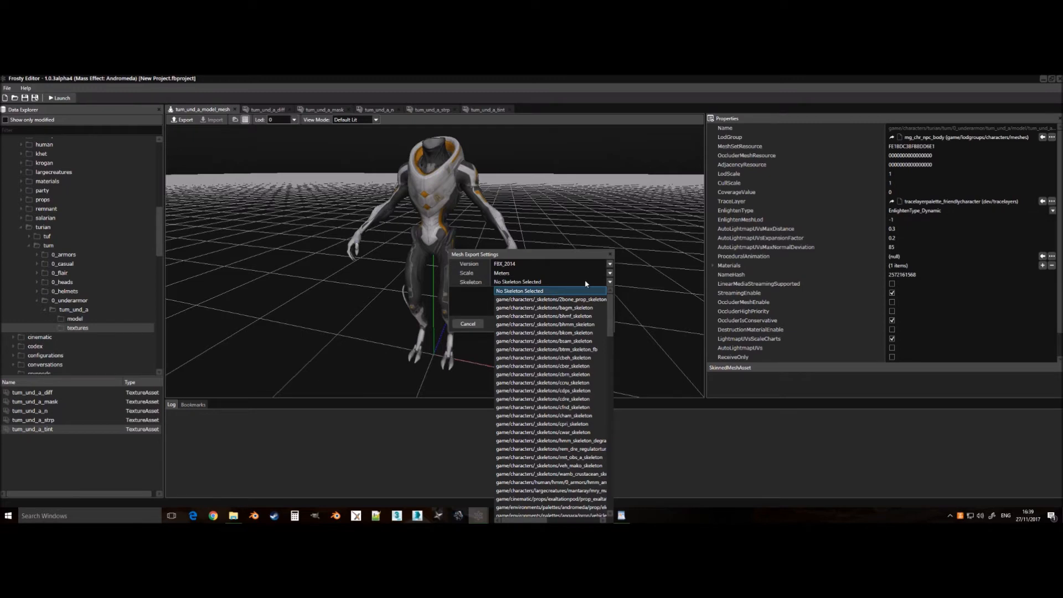
left_click(588, 349)
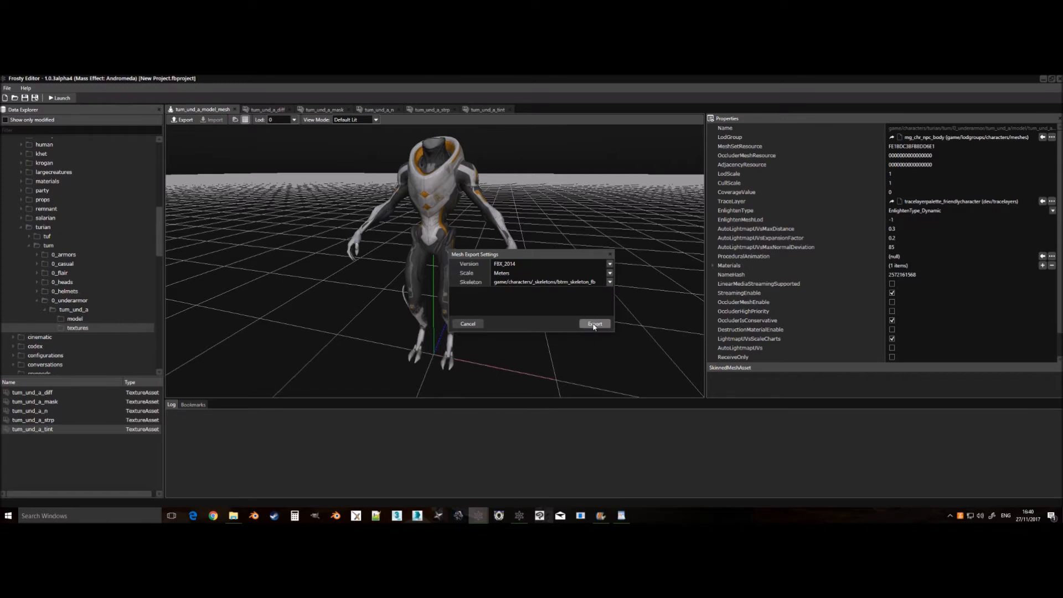
left_click(594, 323)
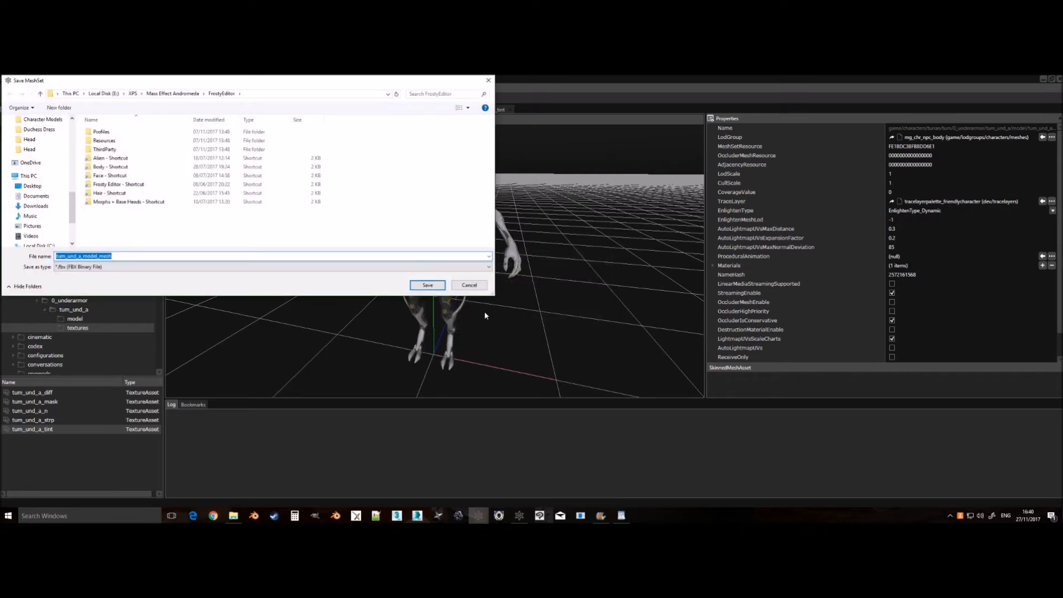
left_click(427, 285)
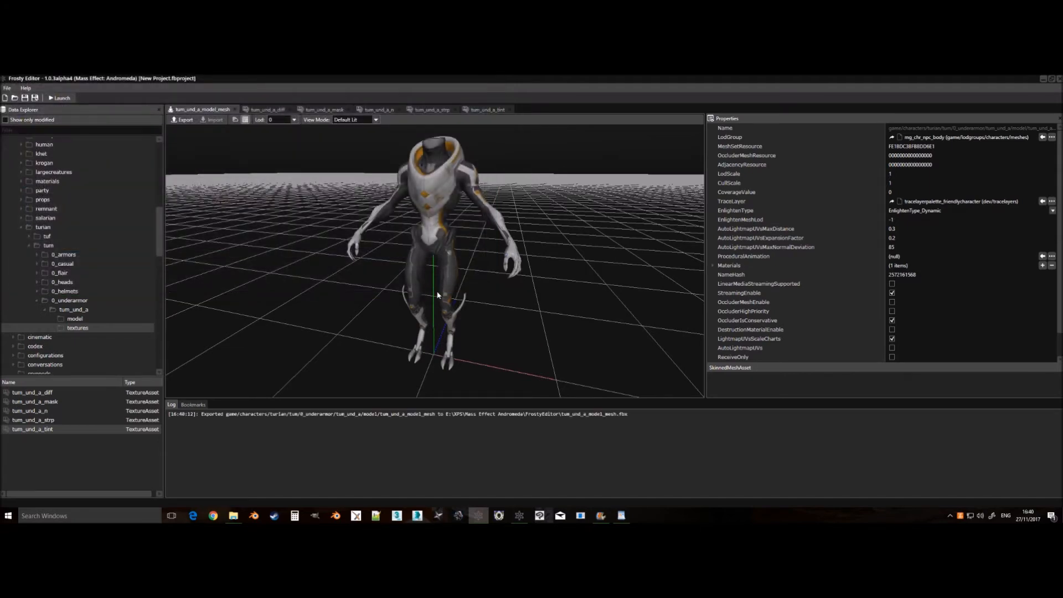
Export the tum_und_a_diff and tum_und_a_mask textures as DDS files into the FrostyEditor folder.
left_click(269, 110)
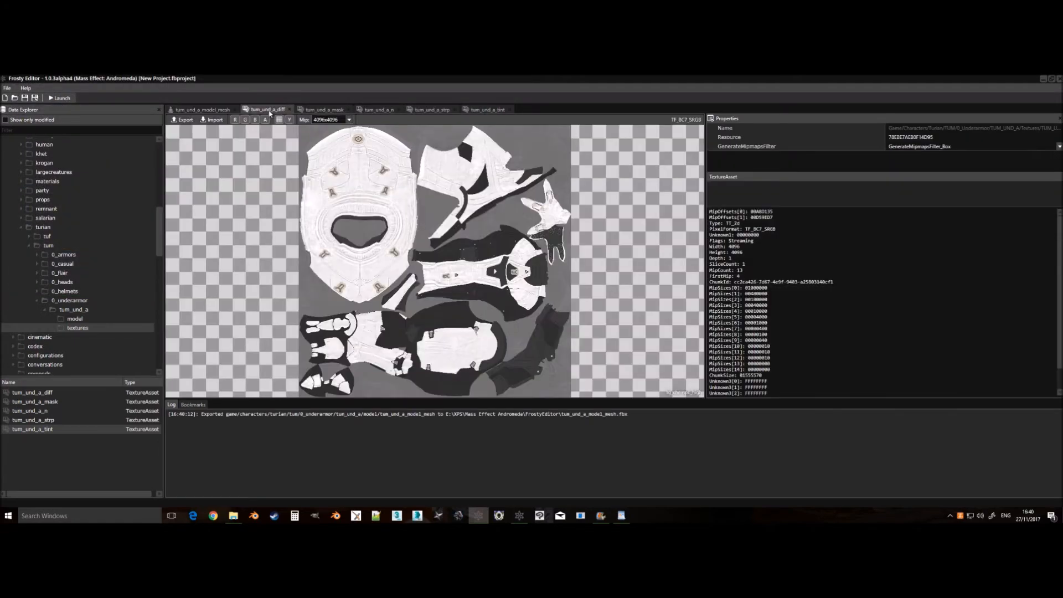
left_click(184, 119)
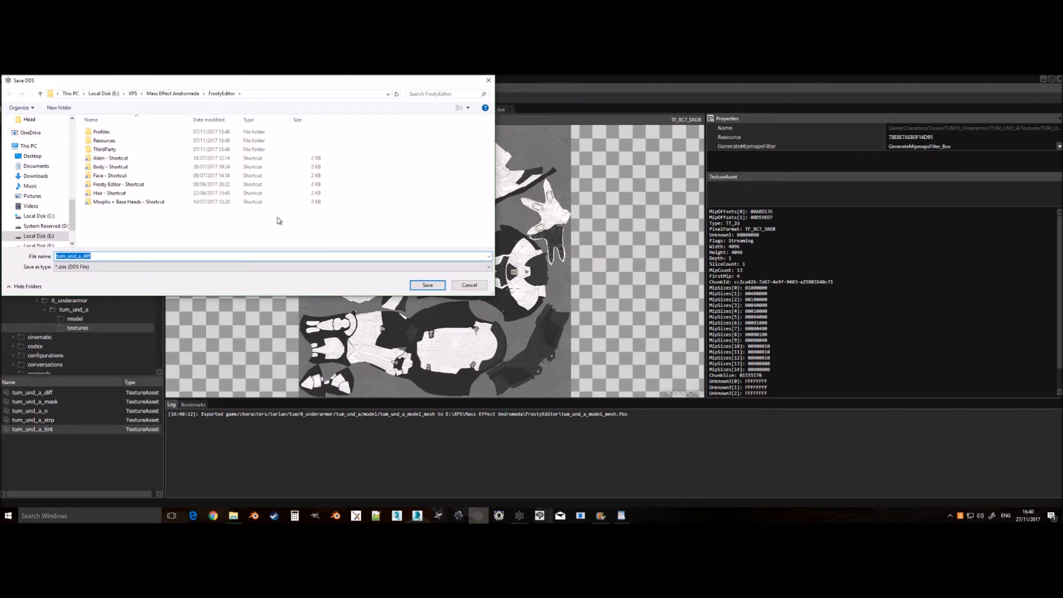
key("Return")
left_click(322, 110)
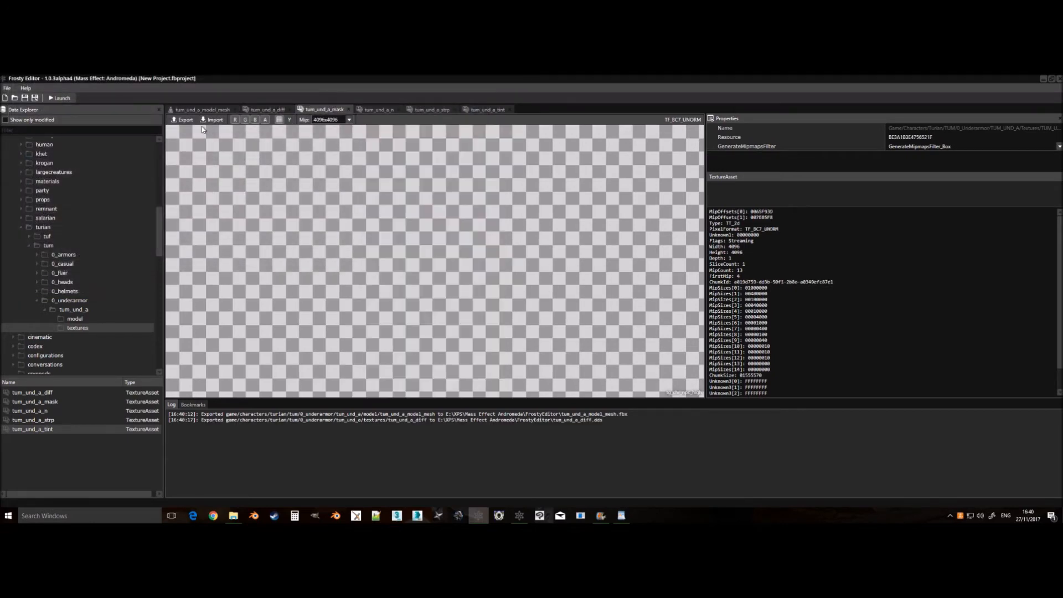
left_click(185, 121)
key("Return")
Export the tum_und_a_n, tum_und_a_strp and tum_und_a_tint textures as DDS files into the FrostyEditor folder.
left_click(384, 111)
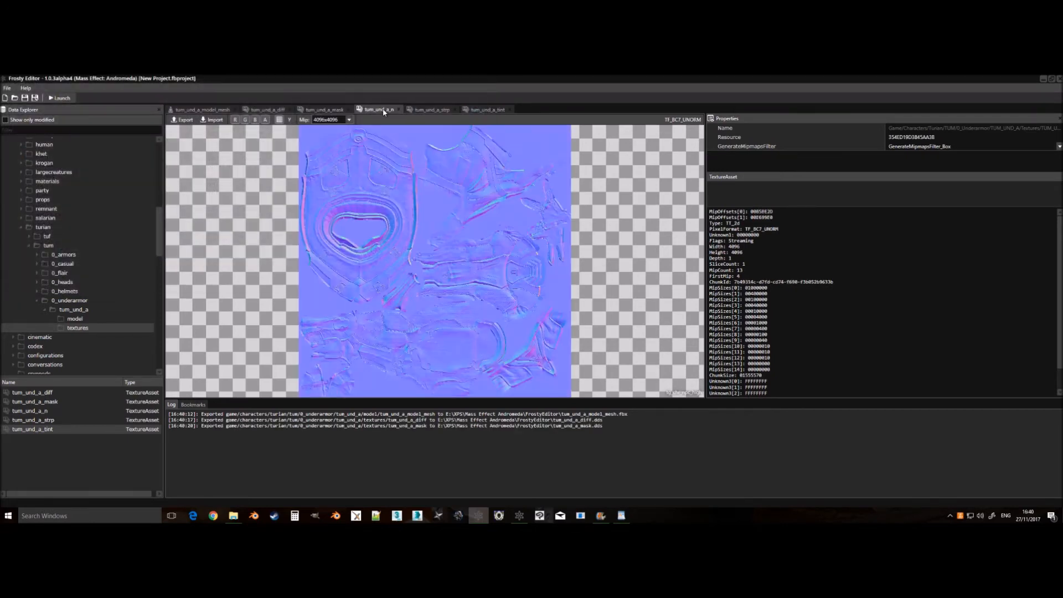
left_click(179, 121)
key("Return")
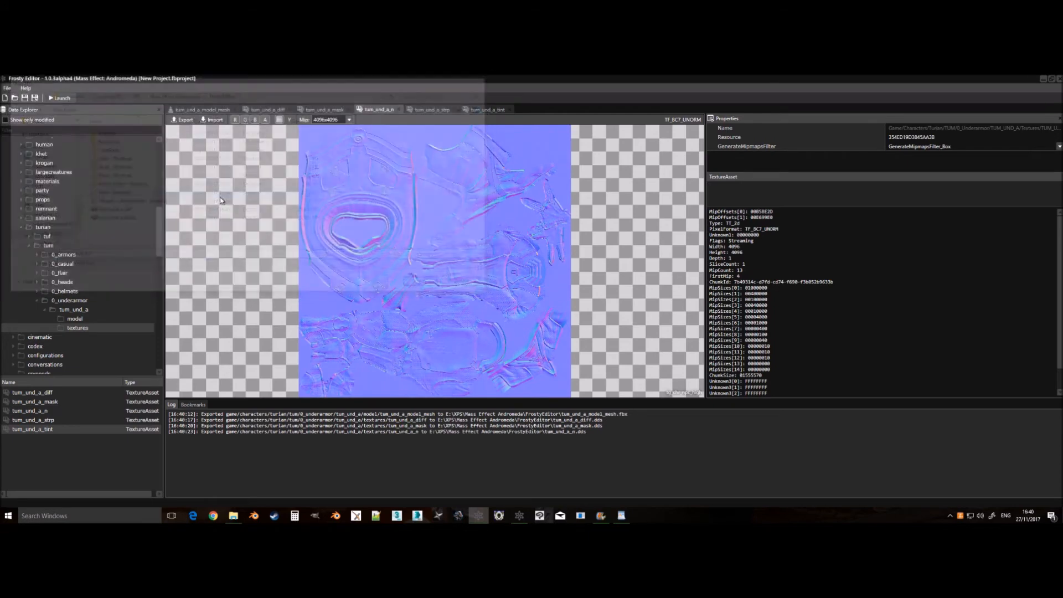
left_click(432, 110)
left_click(178, 120)
key("Return")
left_click(473, 110)
left_click(179, 120)
key("Return")
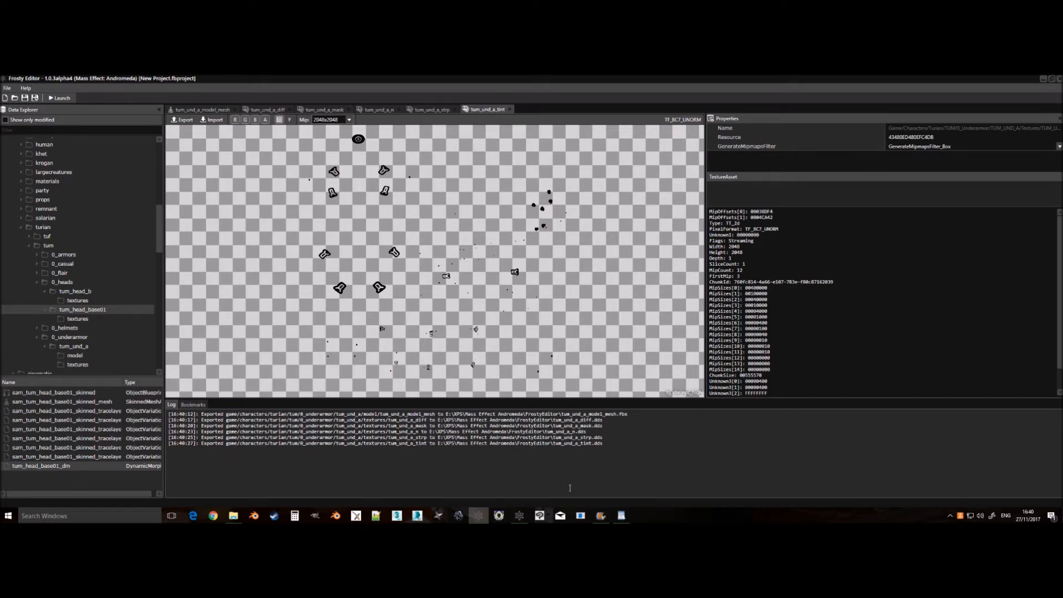
Switch to Noesis, open the Mass Effect Andromeda/FrostyEditor folder and preview the exported tum_und_a_diff texture.
left_click(498, 516)
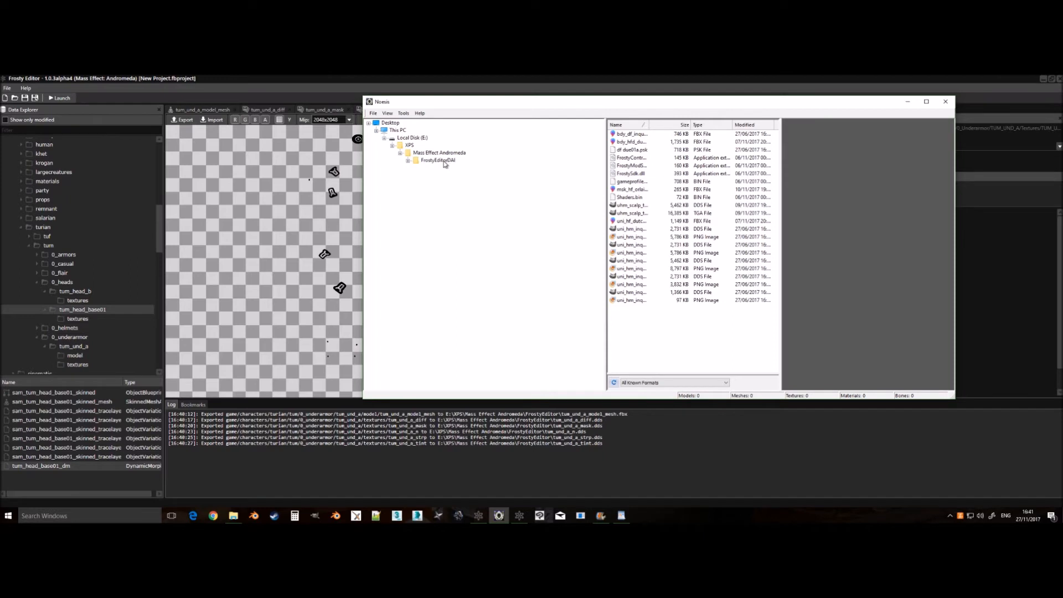
left_click(401, 153)
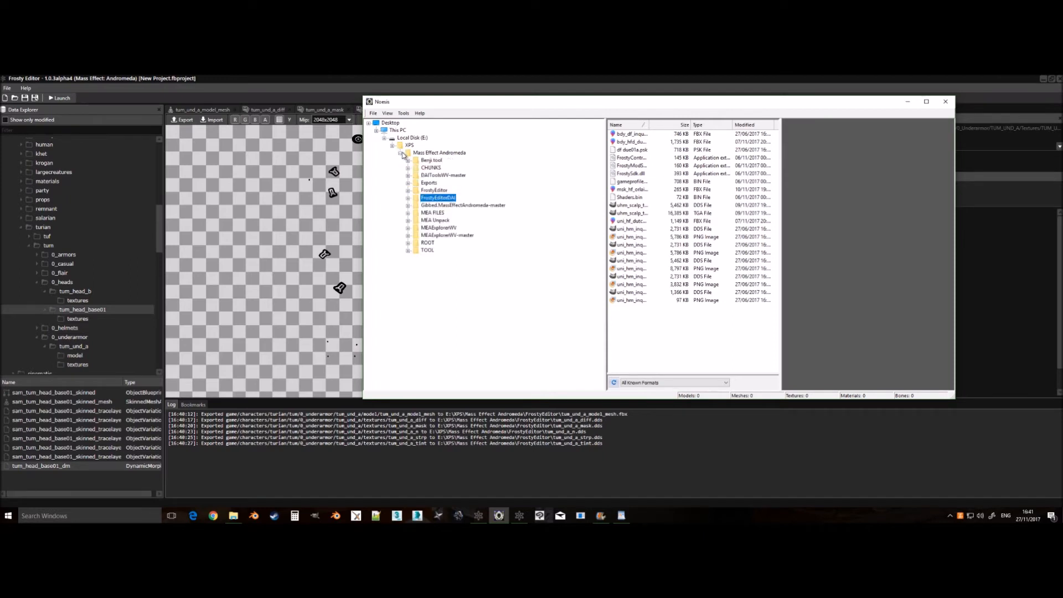
left_click(408, 191)
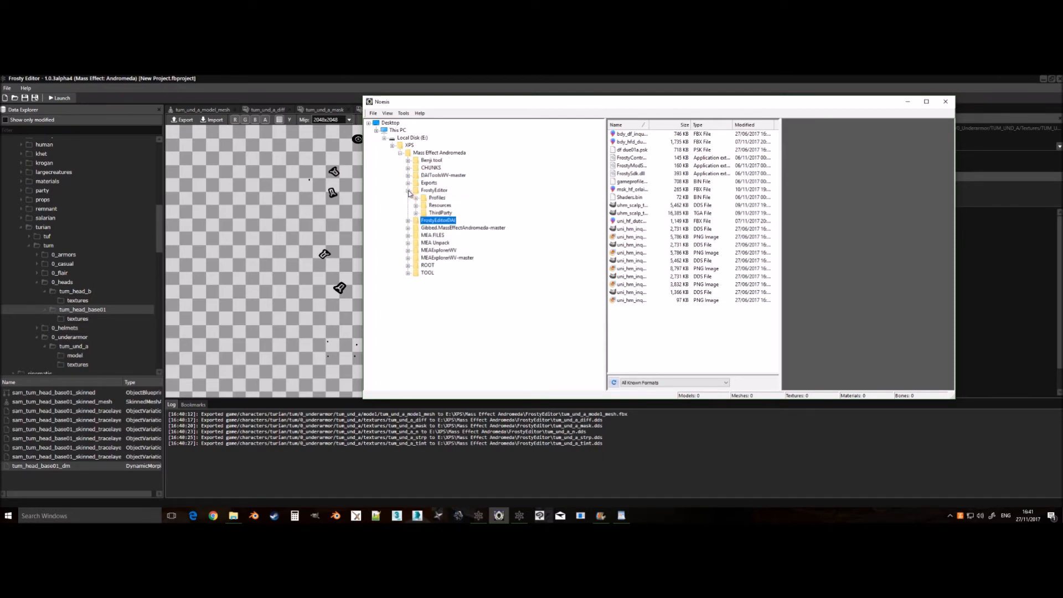
left_click(437, 191)
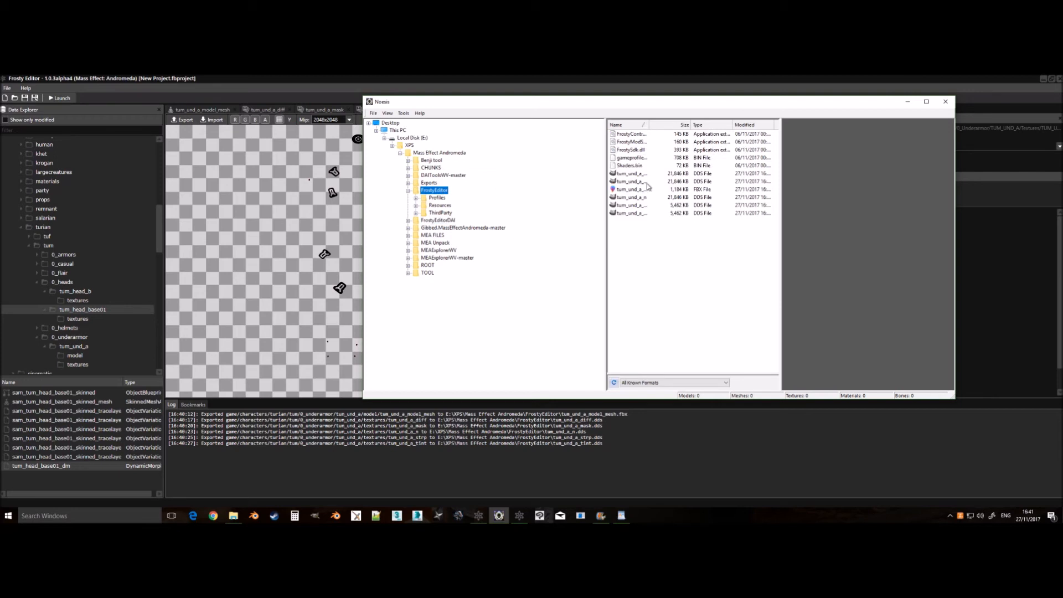
left_click(632, 175)
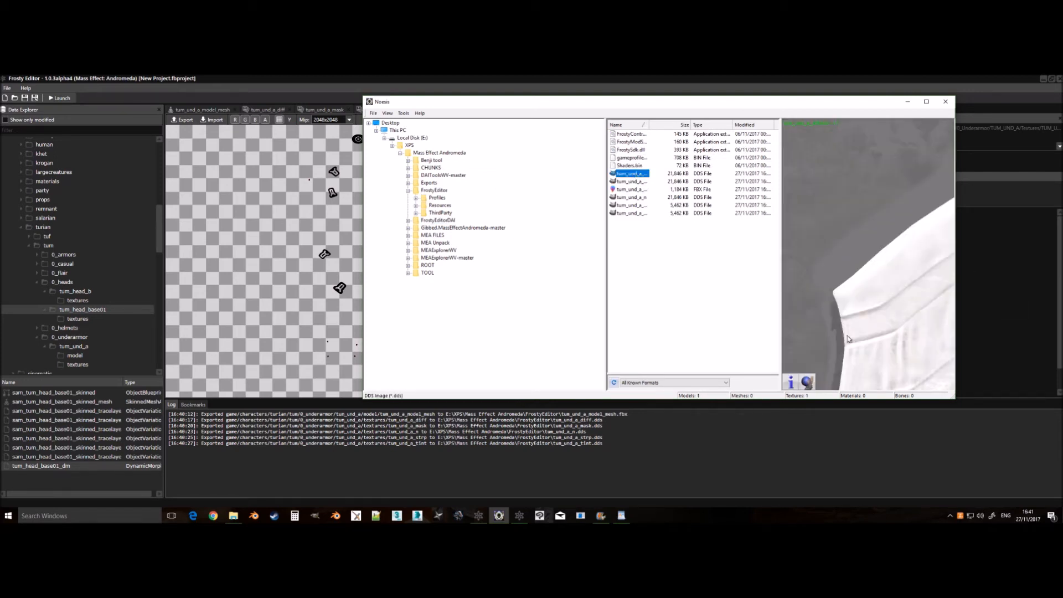
Set up a batch process from dds to png, trimming the output path to $inpath$\$inname$.
left_click(403, 112)
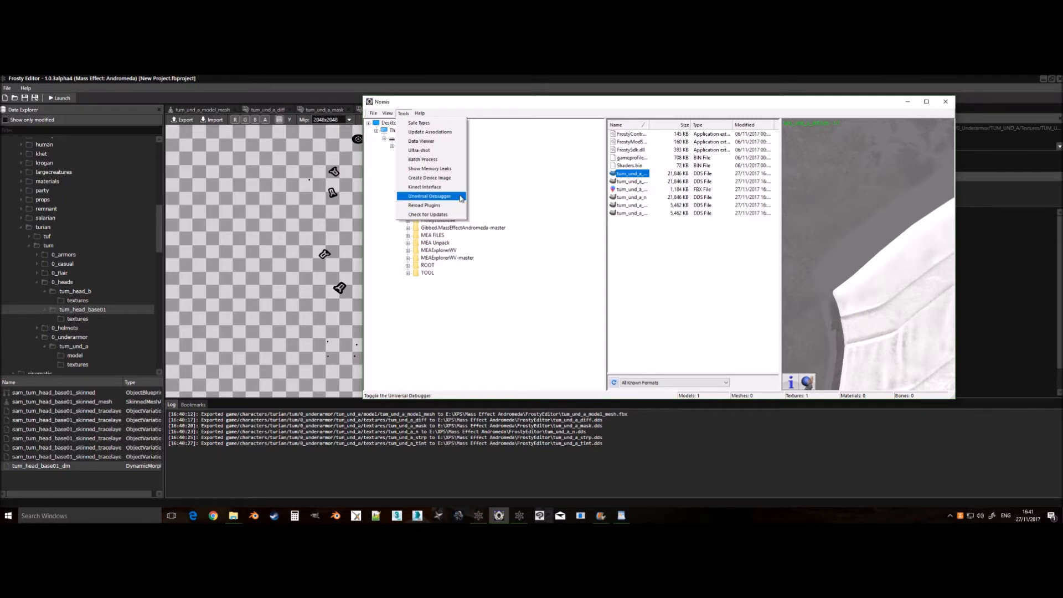
left_click(462, 160)
left_click_drag(622, 182, 611, 182)
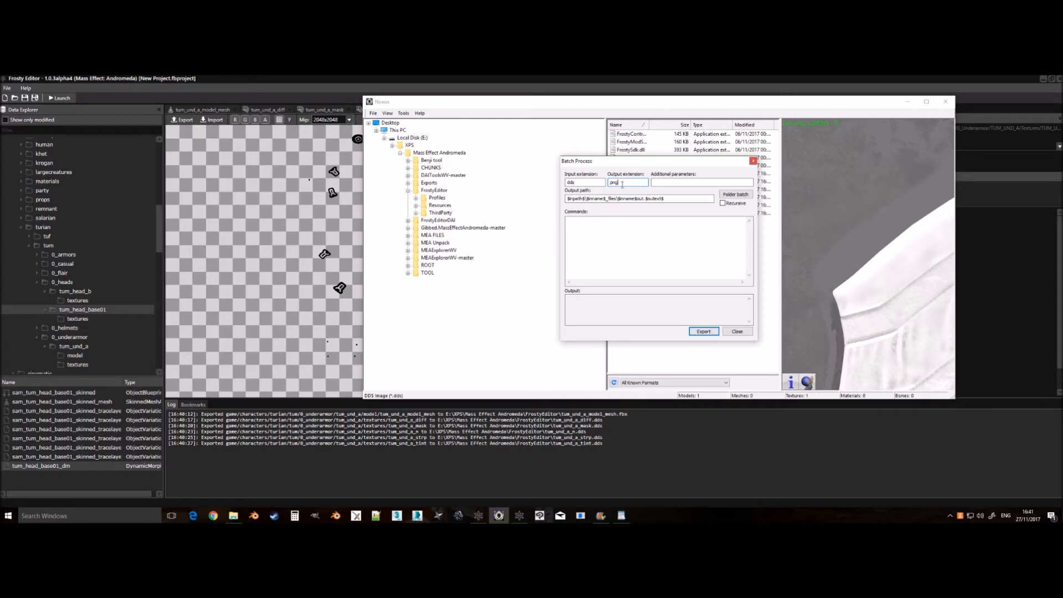
left_click_drag(665, 198, 593, 206)
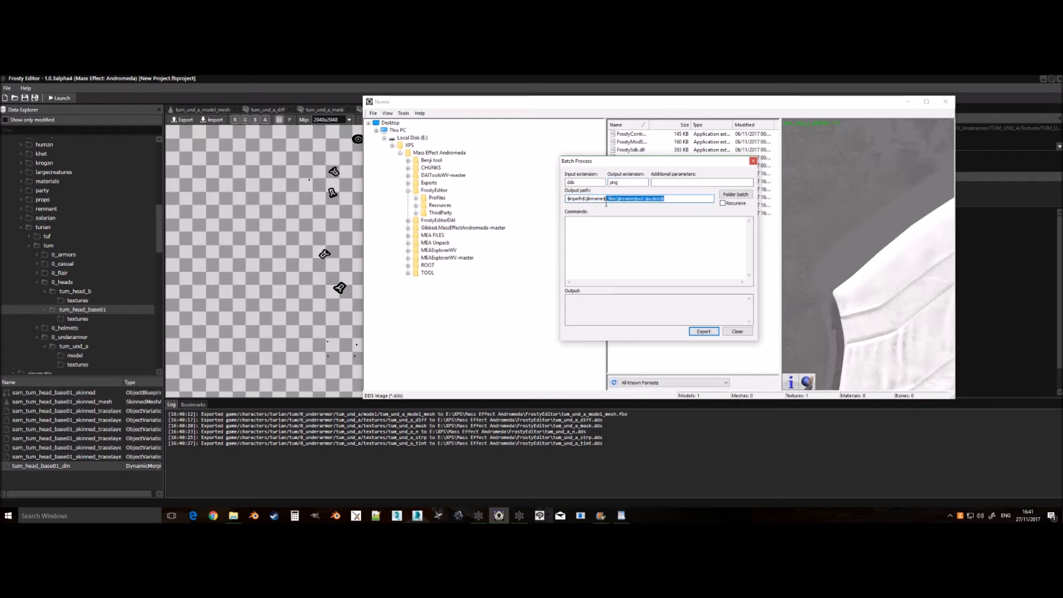
key("BackSpace")
Run the batch conversion on the FrostyEditor folder and close the batch process dialog.
left_click(744, 196)
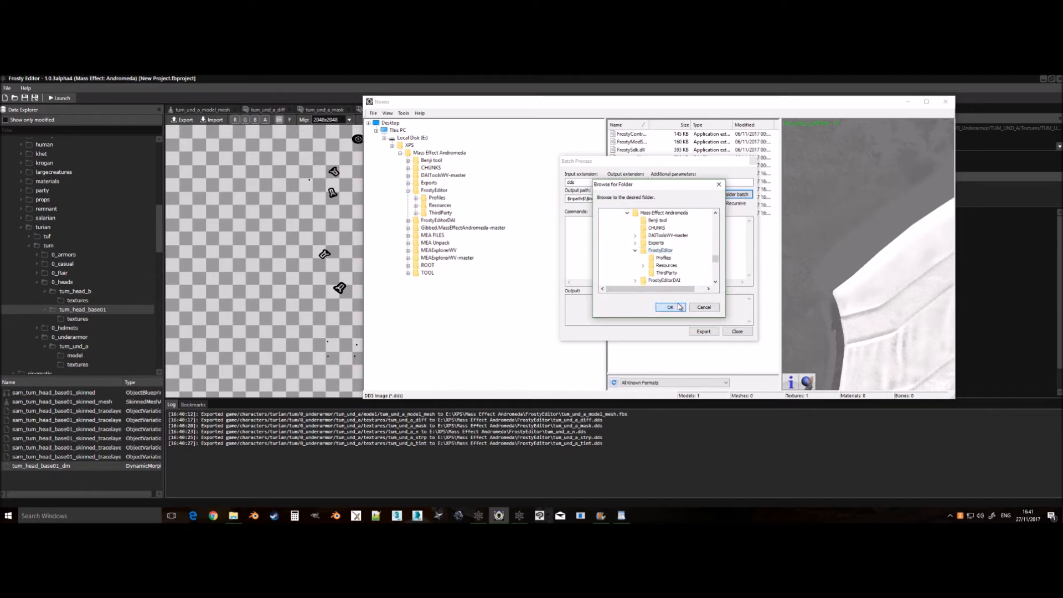
left_click(670, 307)
left_click(707, 332)
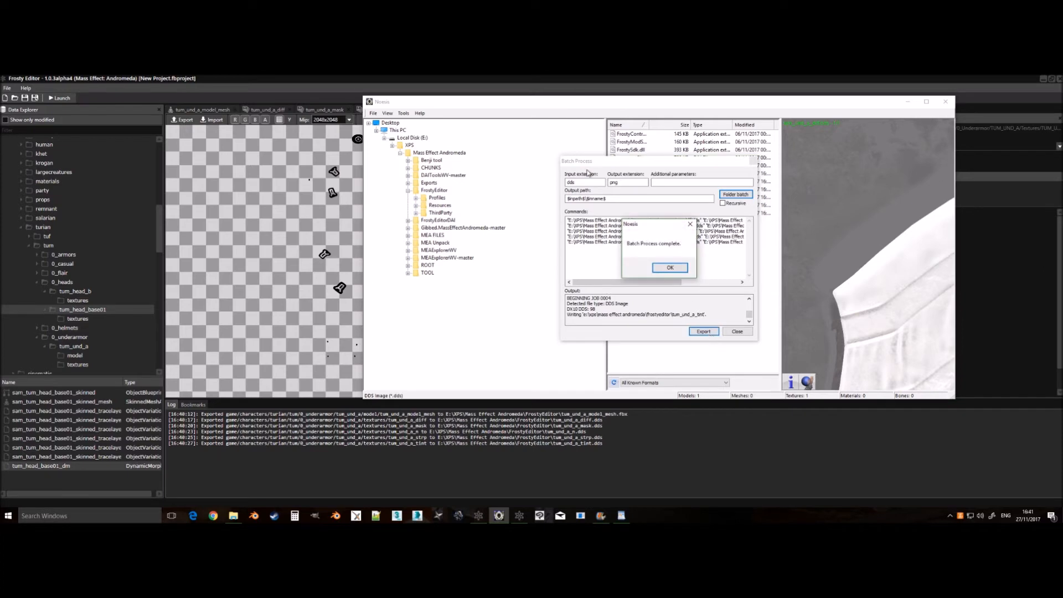
left_click(670, 267)
left_click(744, 331)
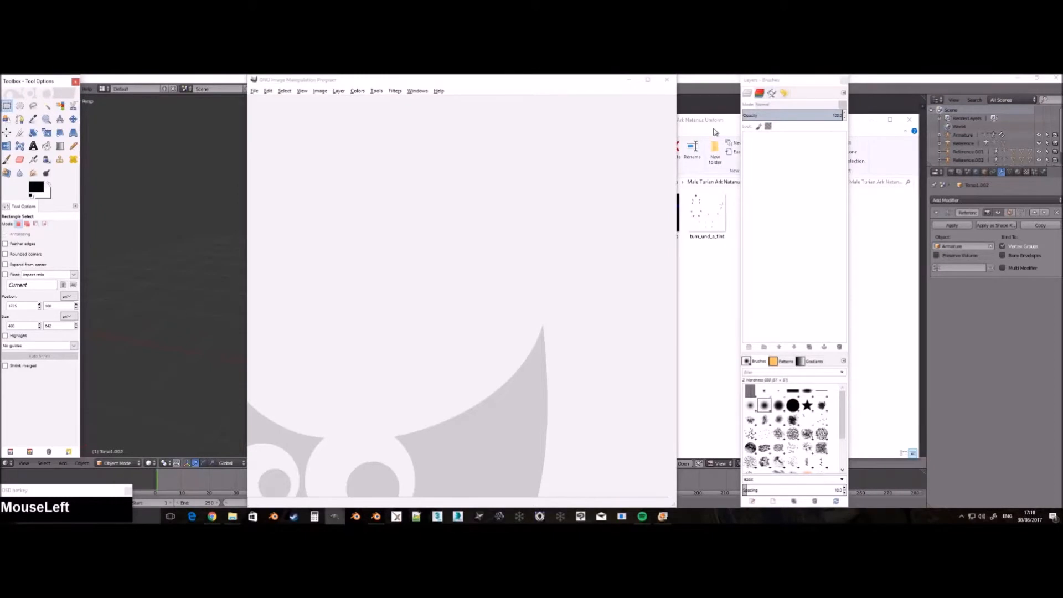
Open the tum_und_a_diff and tum_und_a_n textures from the Male Turian Ark Natanus Uniform folder in GIMP.
left_click(711, 121)
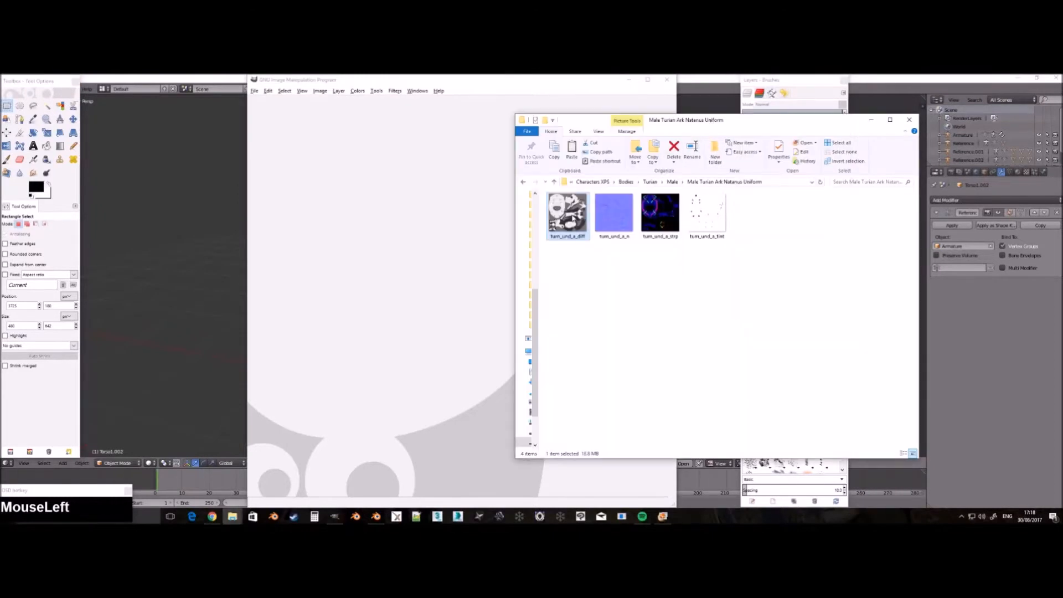
left_click_drag(388, 233, 392, 230)
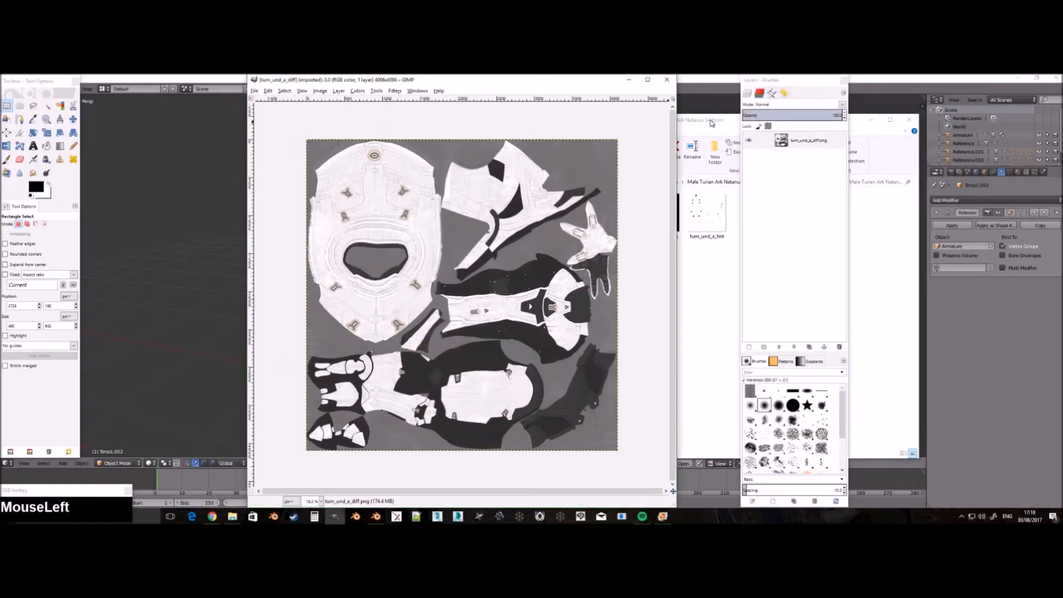
left_click_drag(714, 123, 810, 129)
left_click(709, 219)
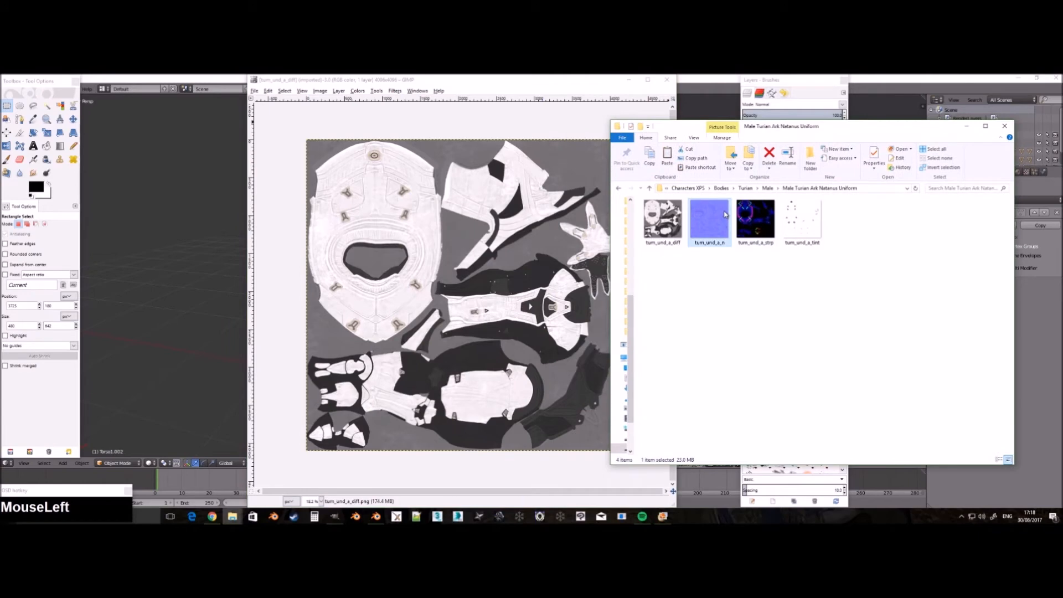
right_click(722, 214)
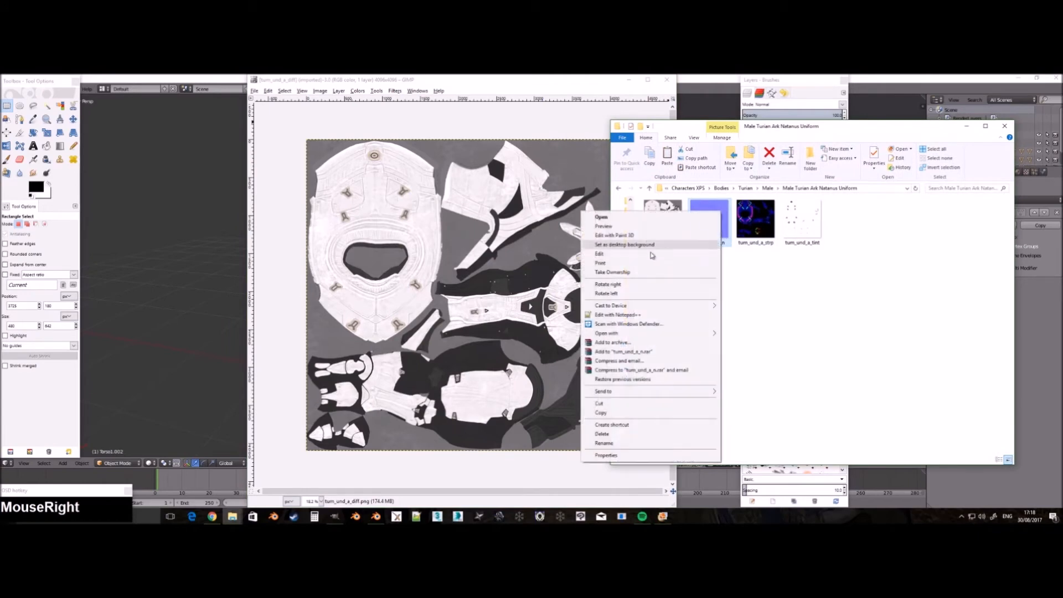
left_click(643, 334)
left_click(598, 334)
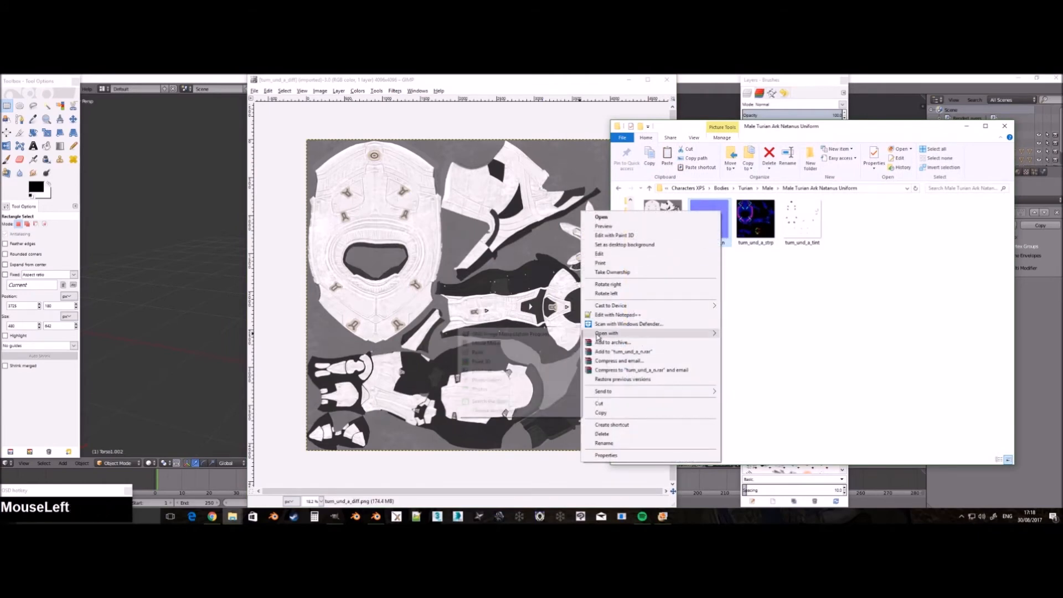
left_click(566, 334)
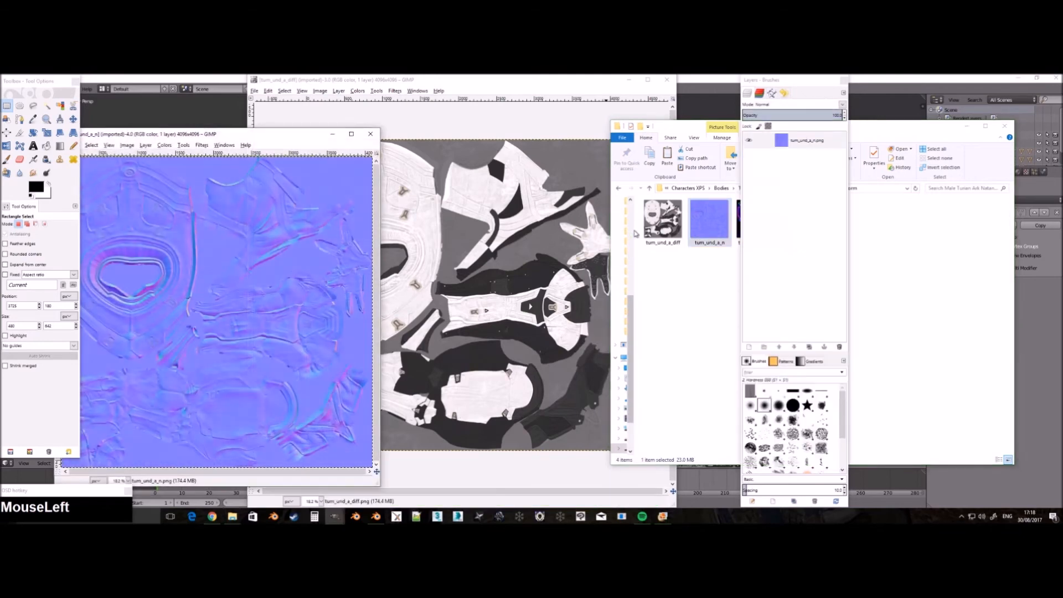
Scale the tum_und_a_n normal map to 2048 × 2048 pixels with cubic interpolation.
left_click_drag(284, 130, 476, 86)
left_click_drag(345, 102, 370, 177)
type("2048")
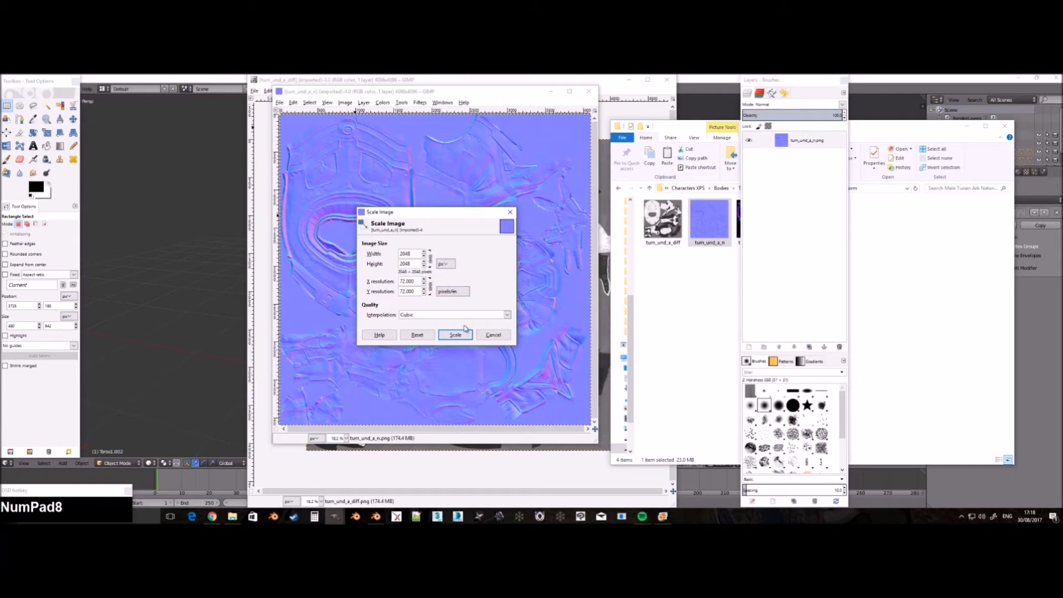
left_click(455, 335)
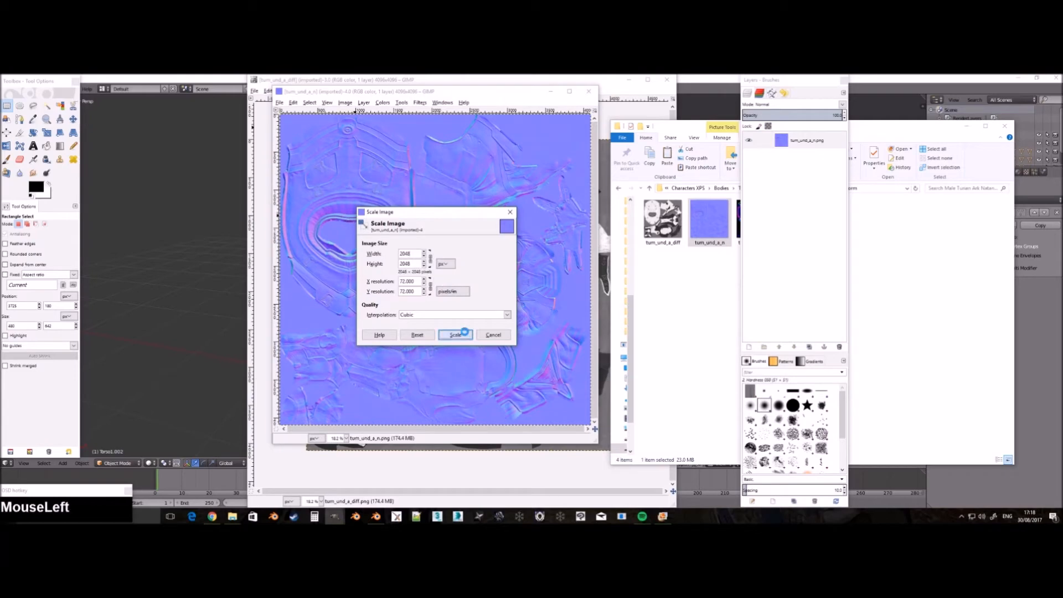
Export the scaled normal map as Body_n.png in the same folder and close its image without saving.
key("ctrl+shift+e")
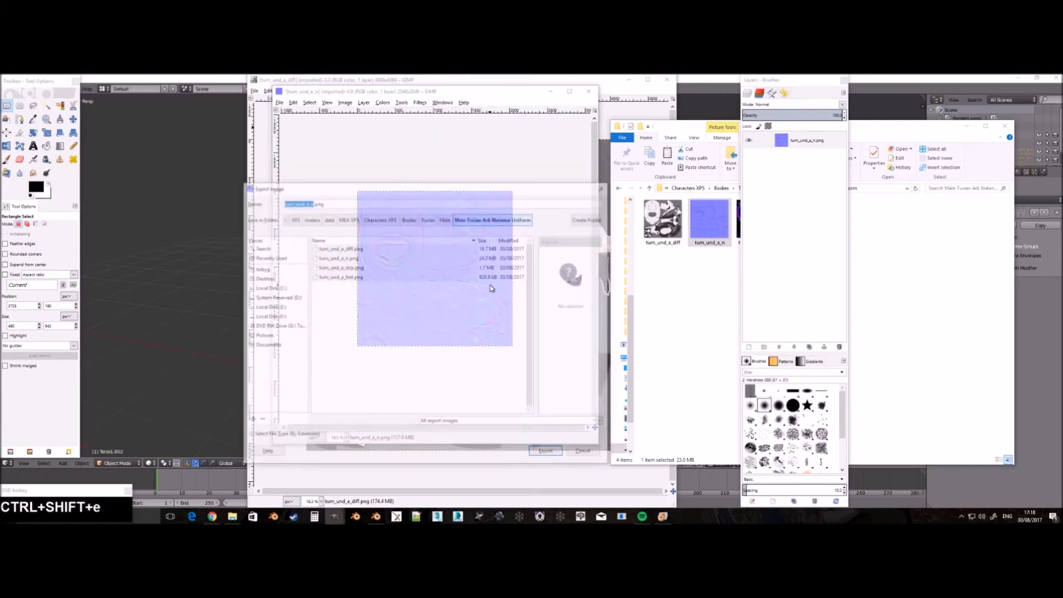
type("Body_n")
key("Return")
key("Return")
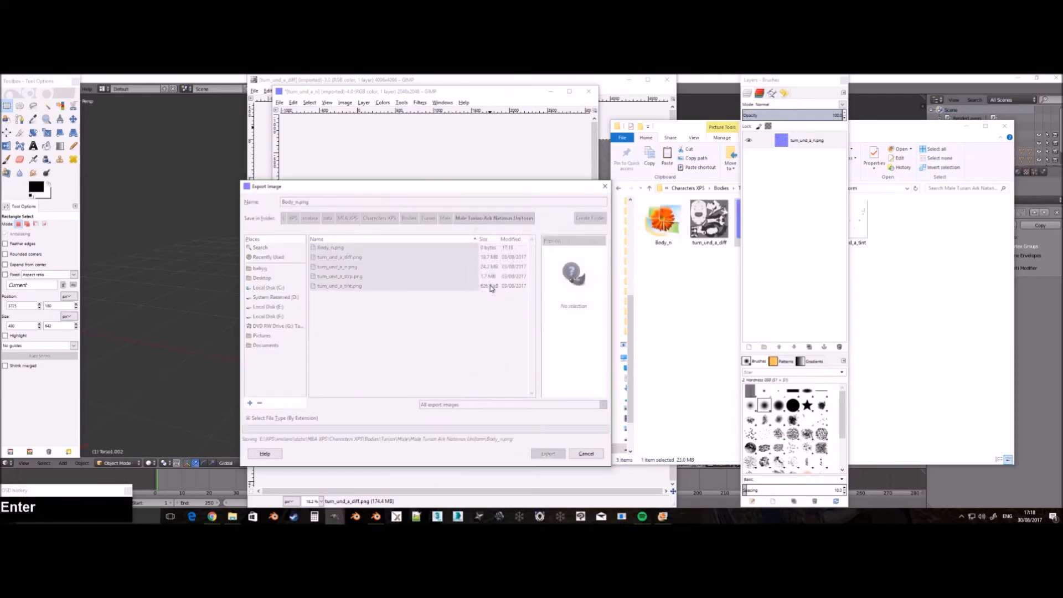
scroll(490, 285, "down", 1)
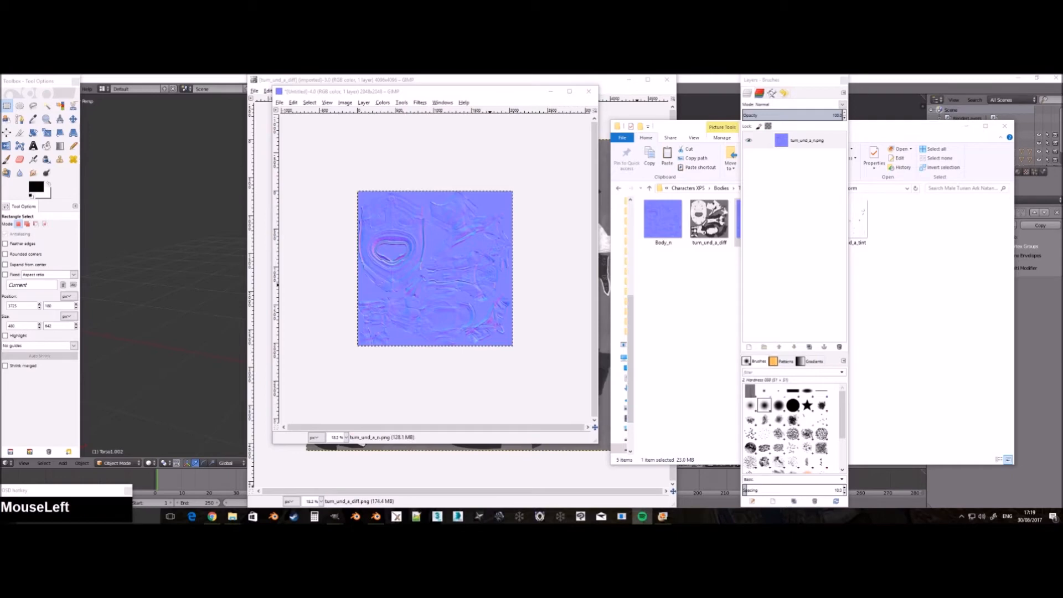
left_click(435, 91)
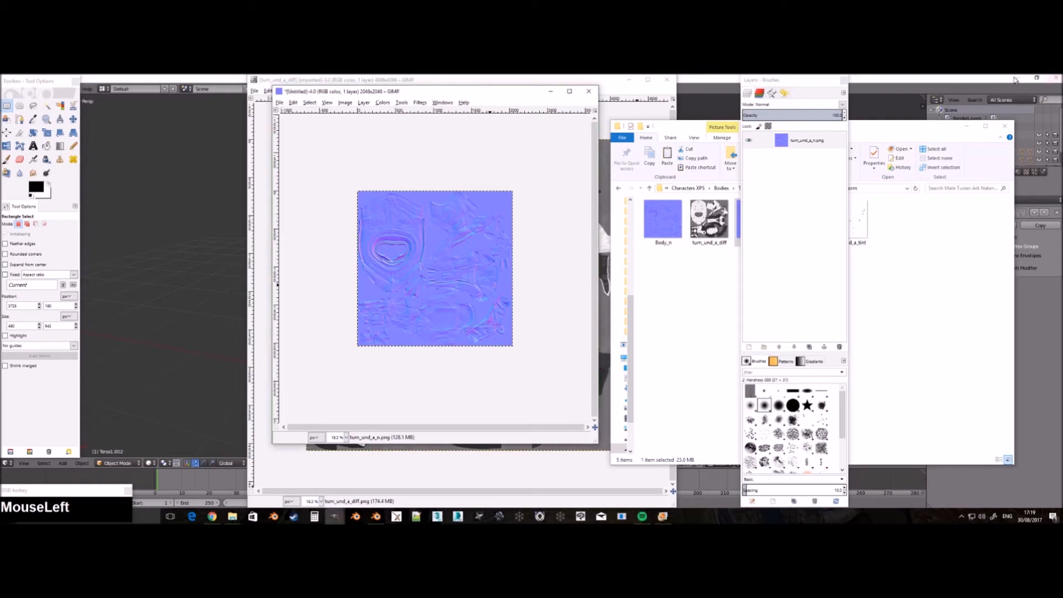
left_click(589, 91)
left_click(452, 326)
Scale the tum_und_a_diff image to 2048 × 2048 pixels with cubic interpolation.
left_click(320, 91)
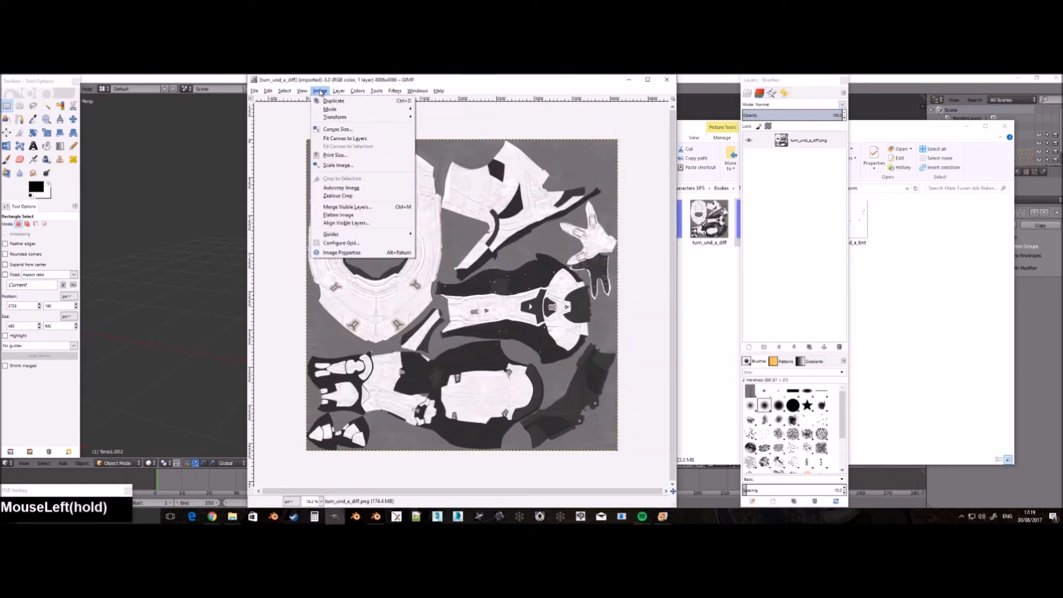
left_click(339, 165)
type("2048")
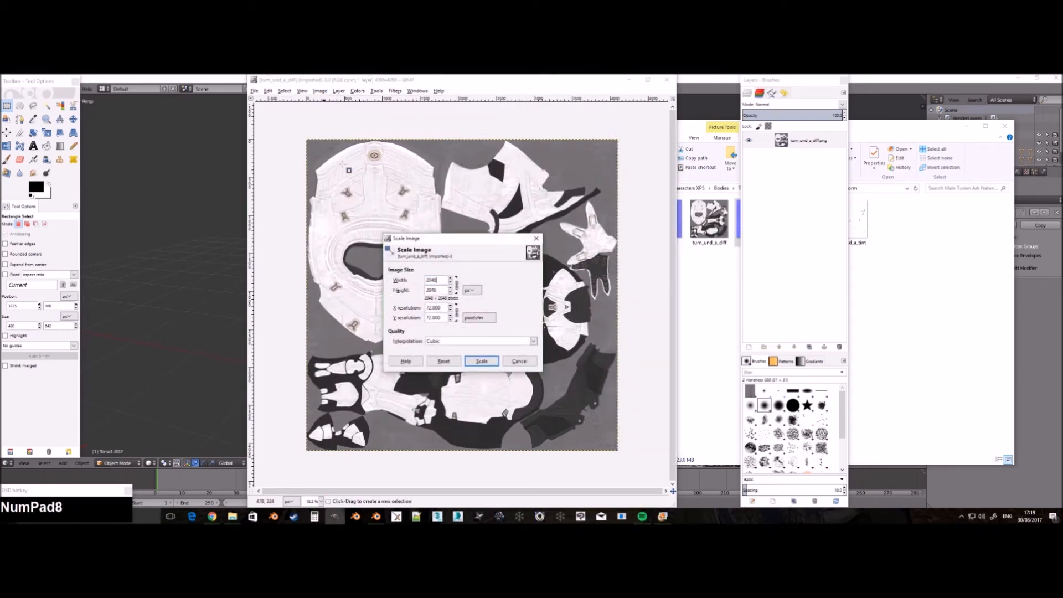
left_click(481, 361)
scroll(488, 361, "up", 2, "ctrl")
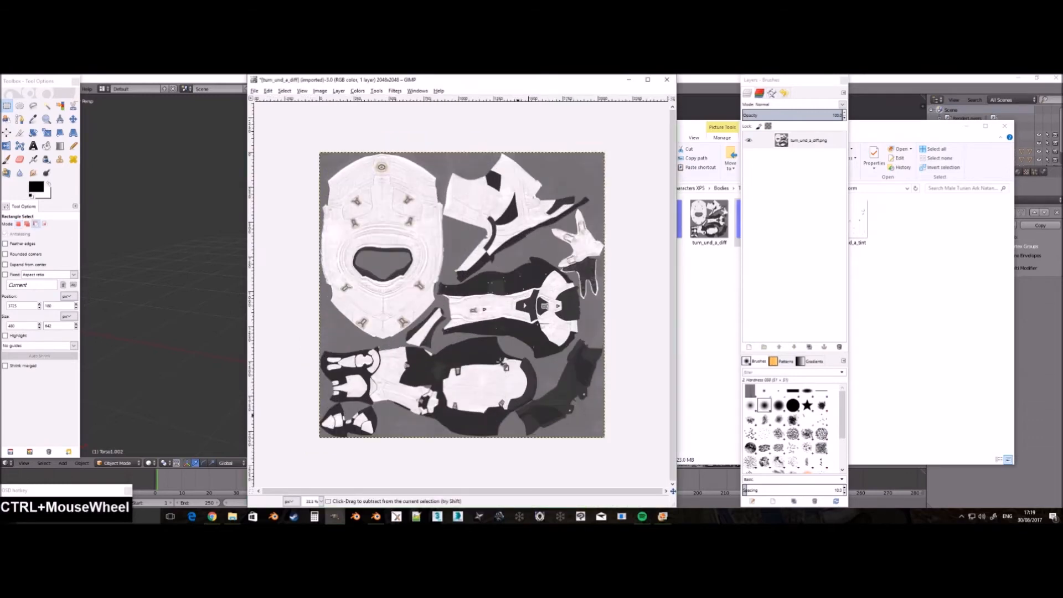
Open the tum_und_a_strp and tum_und_a_tint textures from the folder in GIMP.
left_click(800, 220)
right_click(800, 220)
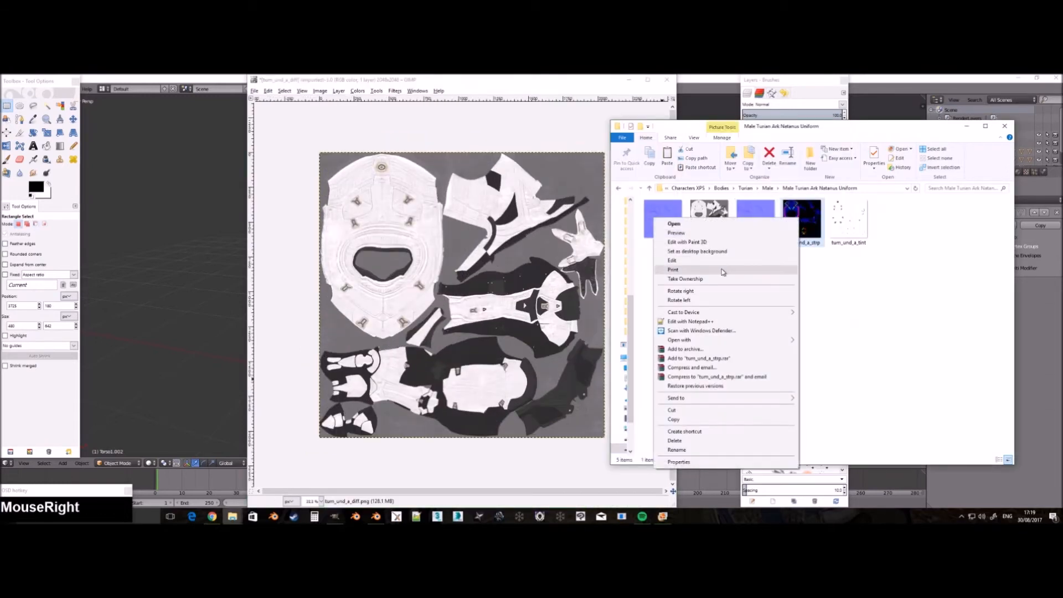
left_click(669, 339)
left_click(642, 340)
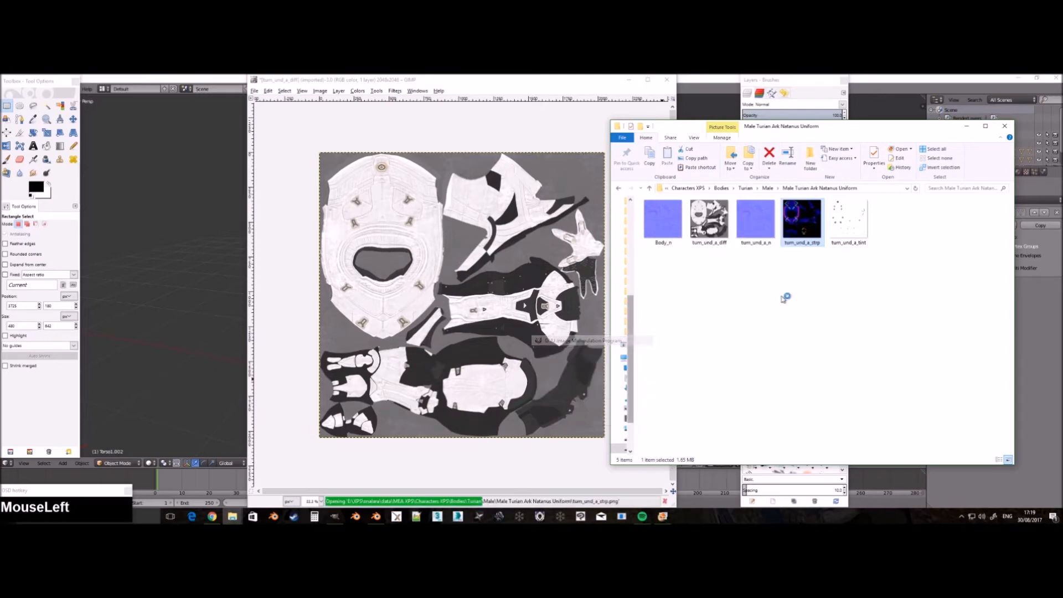
right_click(847, 211)
left_click(691, 334)
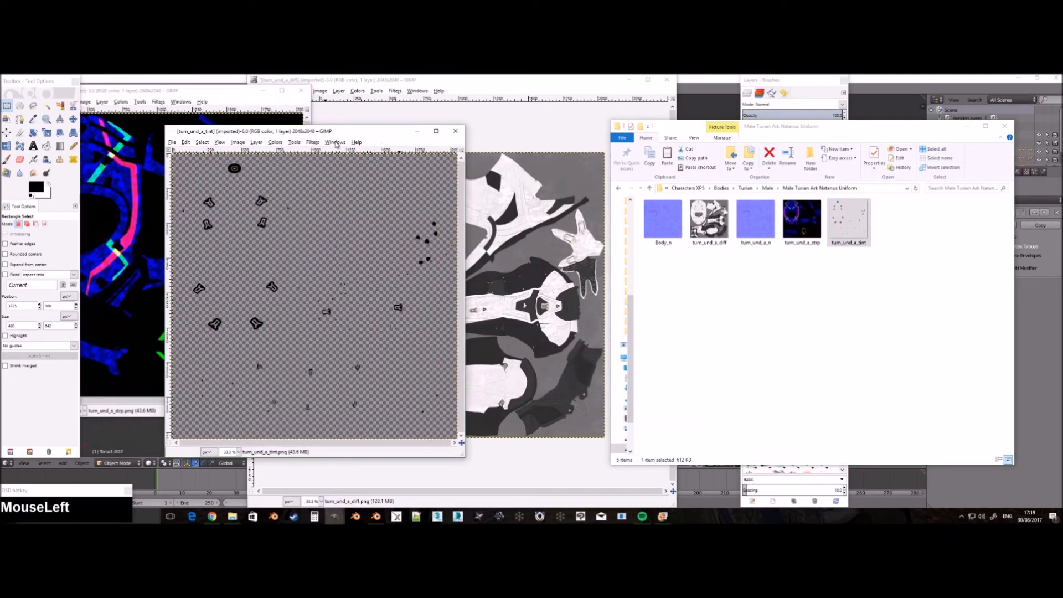
Decompose the tum_und_a_tint image into layers with the RGBA color model and close the original tint image.
left_click(275, 142)
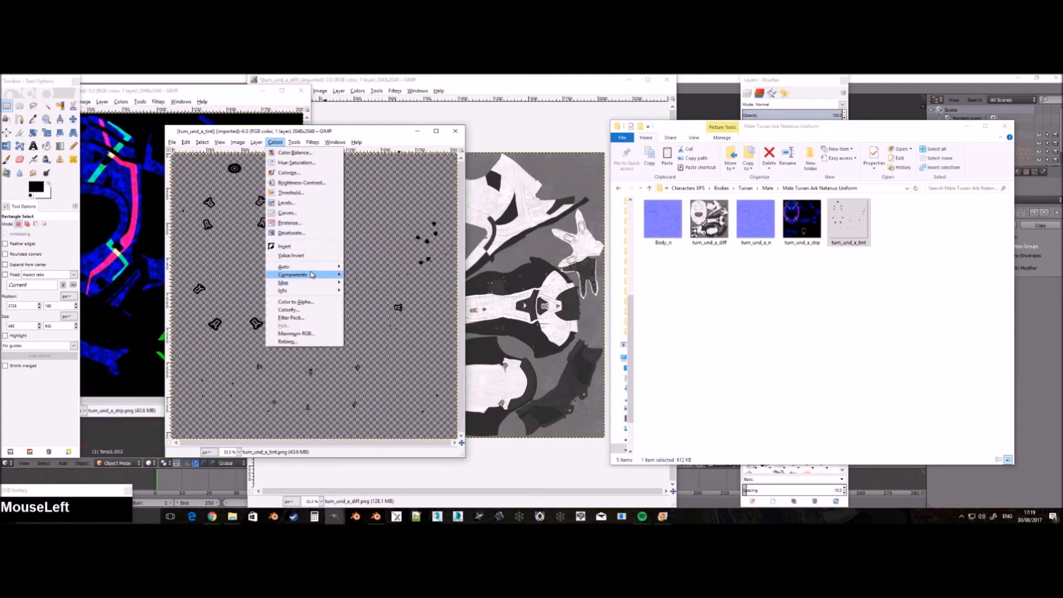
mouse_move(313, 274)
left_click(369, 291)
left_click(552, 292)
left_click(542, 312)
left_click(532, 337)
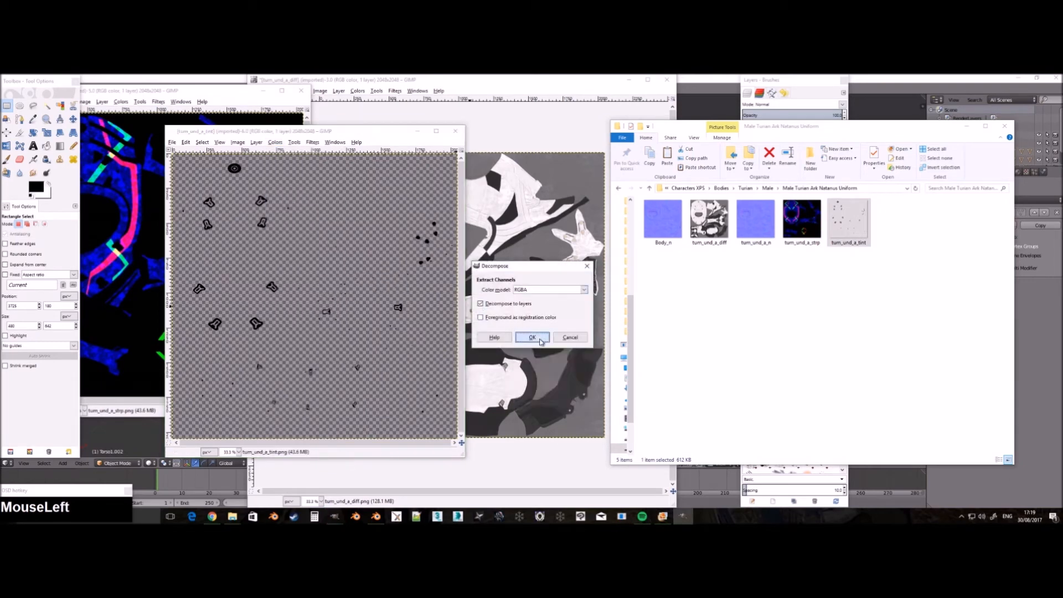
left_click(455, 132)
Copy the alpha layer of the decomposed tint image into the tum_und_a_diff image as a new layer.
left_click_drag(257, 127, 392, 121)
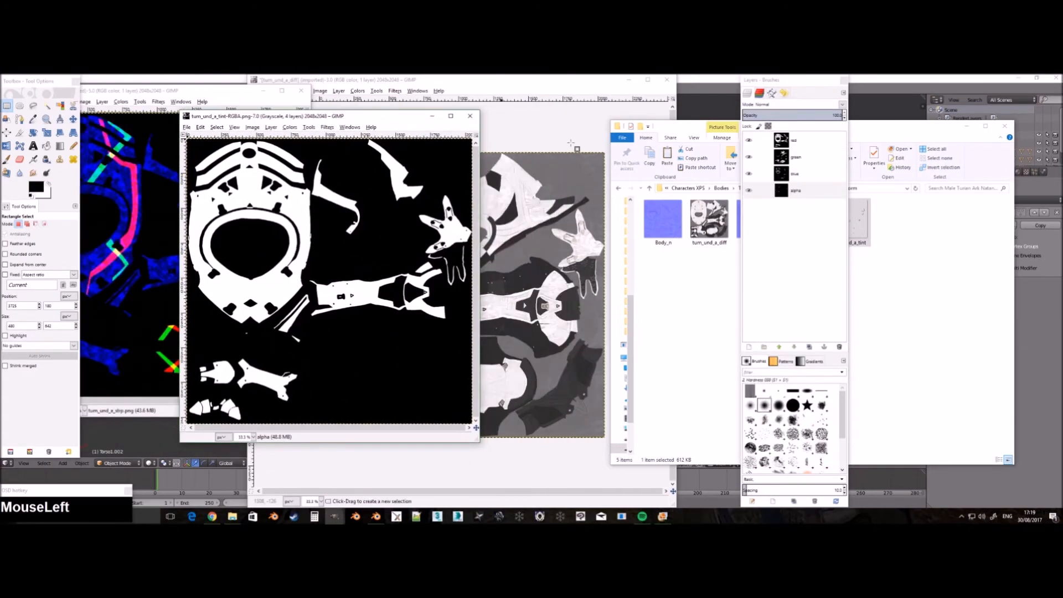
key("ctrl+c")
left_click(536, 83)
key("ctrl+v")
right_click(761, 140)
left_click(791, 145)
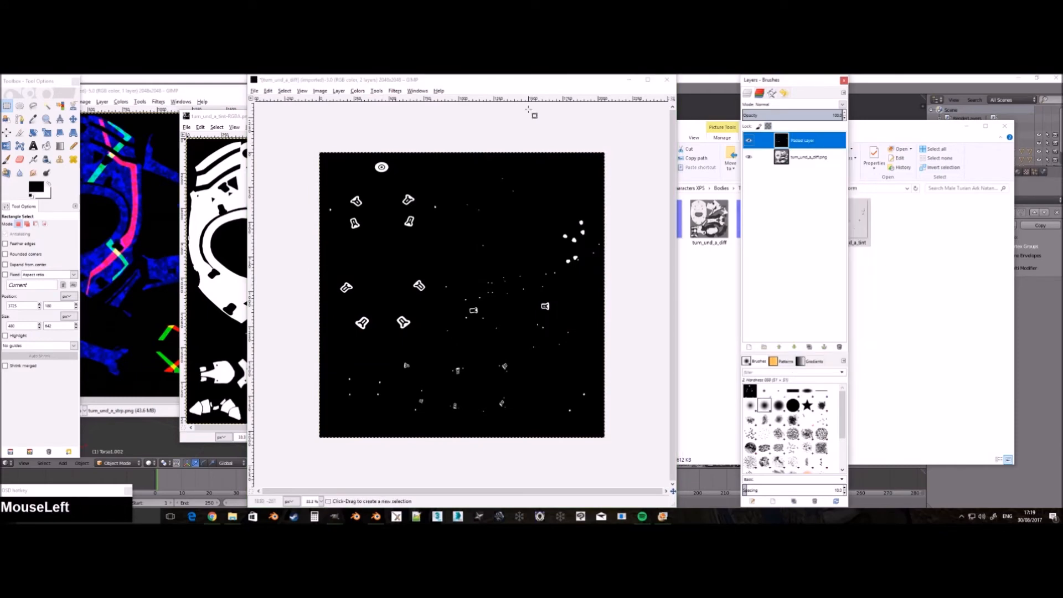
Copy the blue layer of the decomposed tint image into the tum_und_a_diff image as a new layer.
left_click(226, 117)
key("ctrl+c")
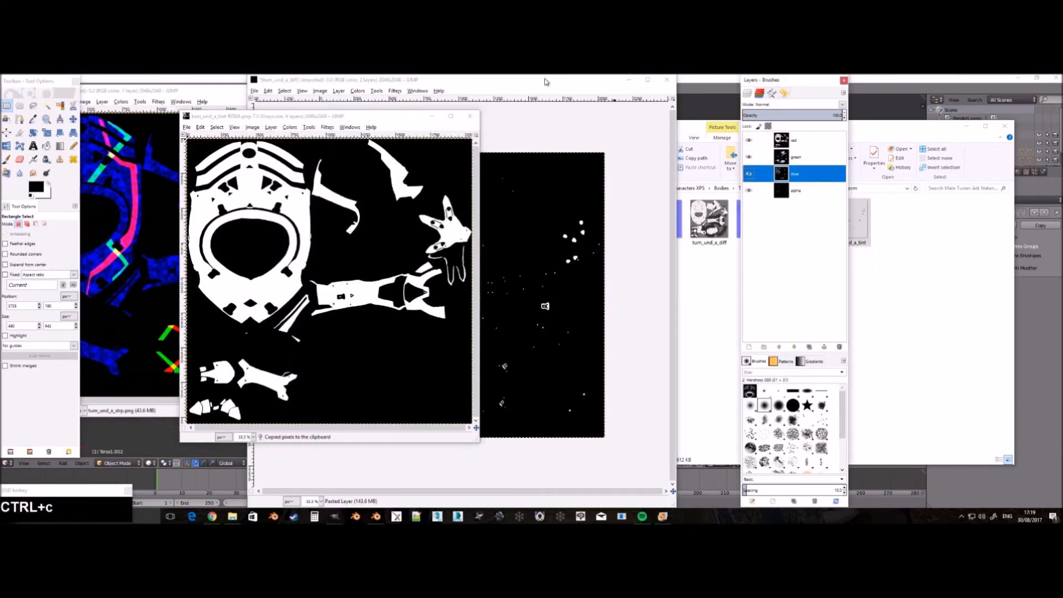
left_click(547, 82)
key("ctrl+v")
right_click(805, 139)
left_click(833, 145)
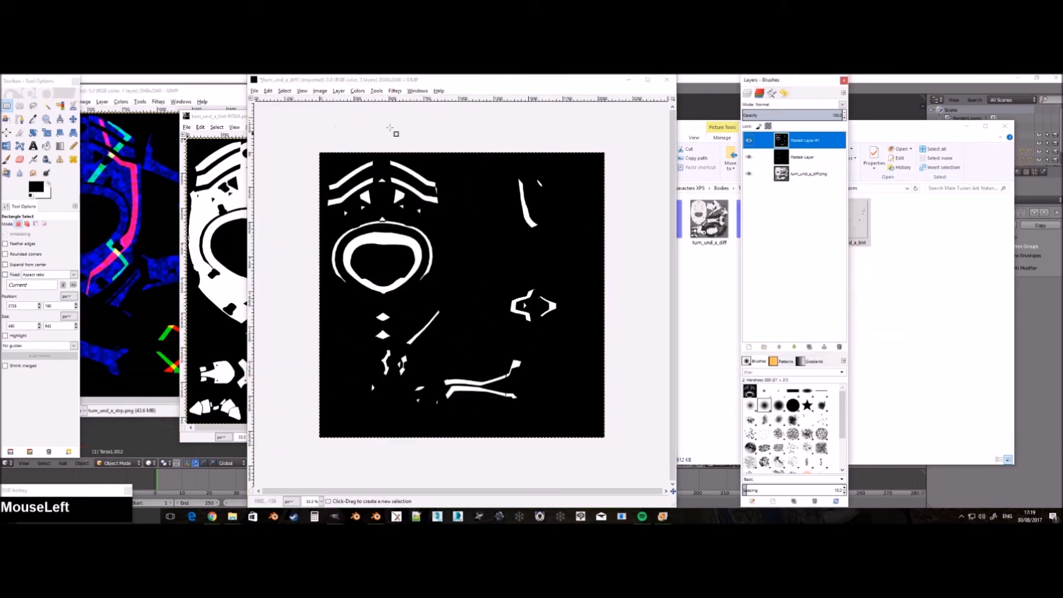
Copy the green layer of the decomposed tint image into the tum_und_a_diff image as a new layer.
left_click(226, 120)
left_click(766, 161)
key("ctrl+c")
left_click(559, 83)
key("ctrl+v")
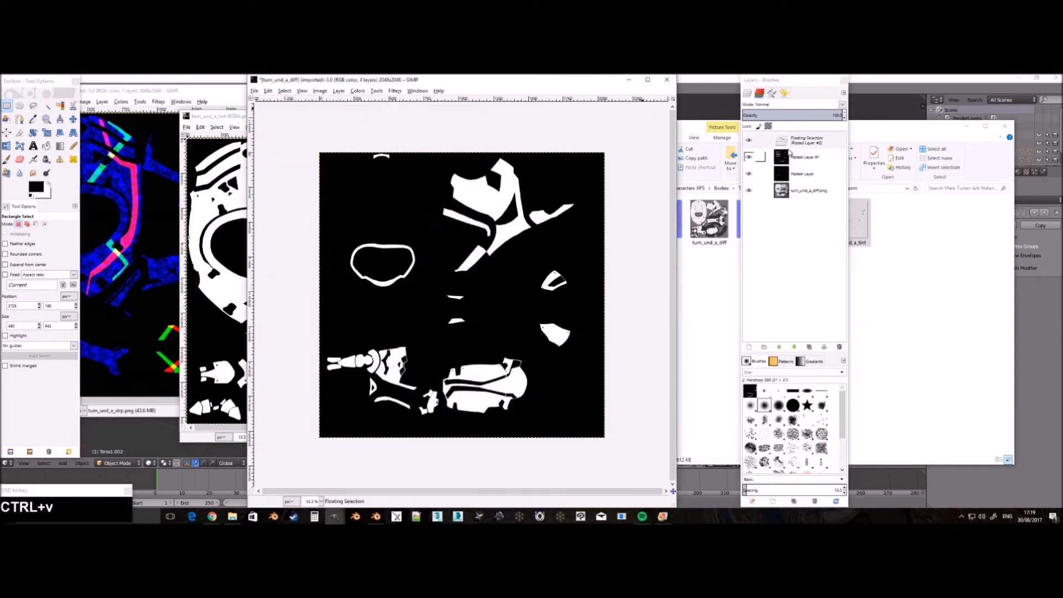
right_click(795, 141)
left_click(807, 159)
Copy the red tint layer into the tum_und_a_diff image as a new layer and close the decomposed tint image.
left_click(226, 117)
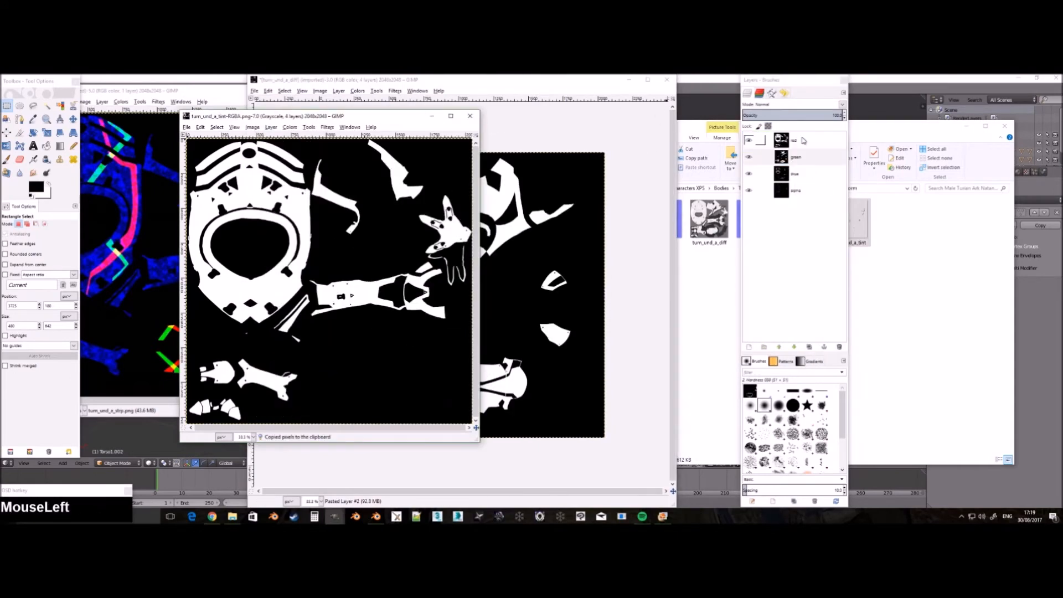
left_click(514, 91)
key("ctrl+v")
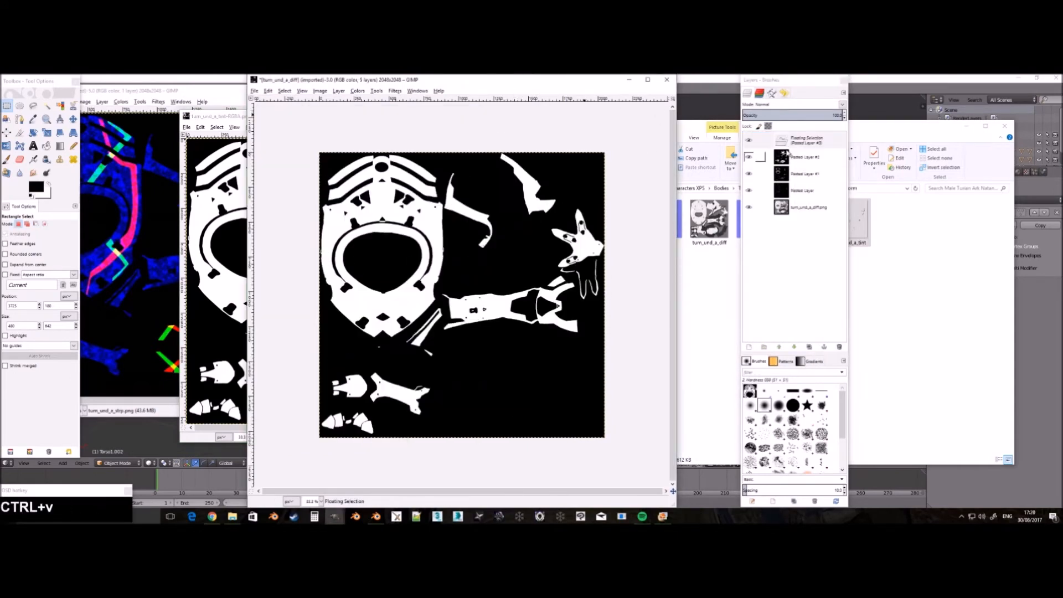
right_click(797, 143)
left_click(812, 164)
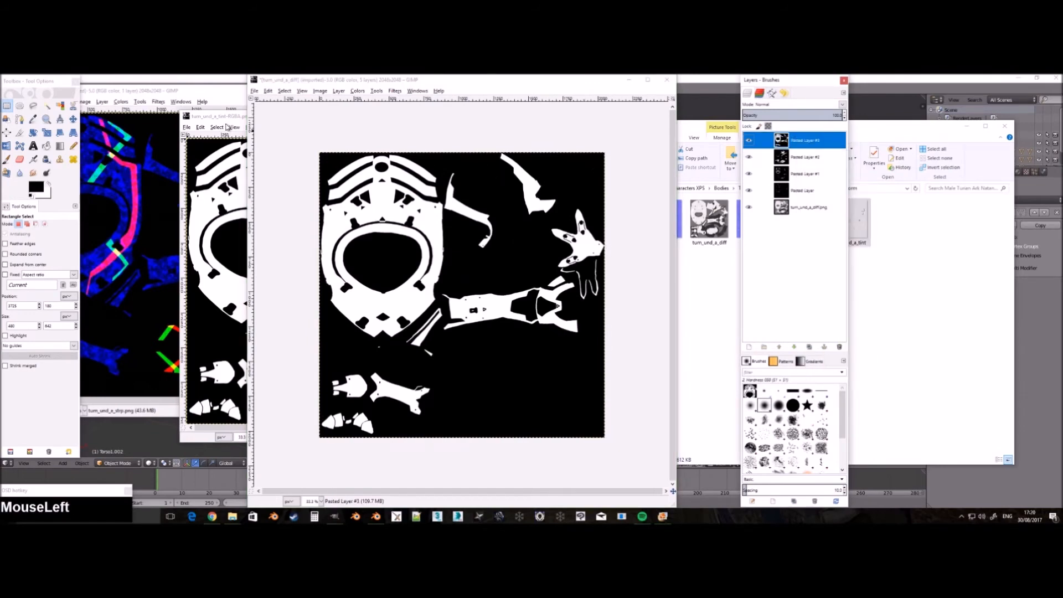
left_click(225, 117)
left_click(470, 116)
Repeat the RGBA Decompose on the tum_und_a_strp image and close the original strp image.
left_click_drag(160, 91, 376, 105)
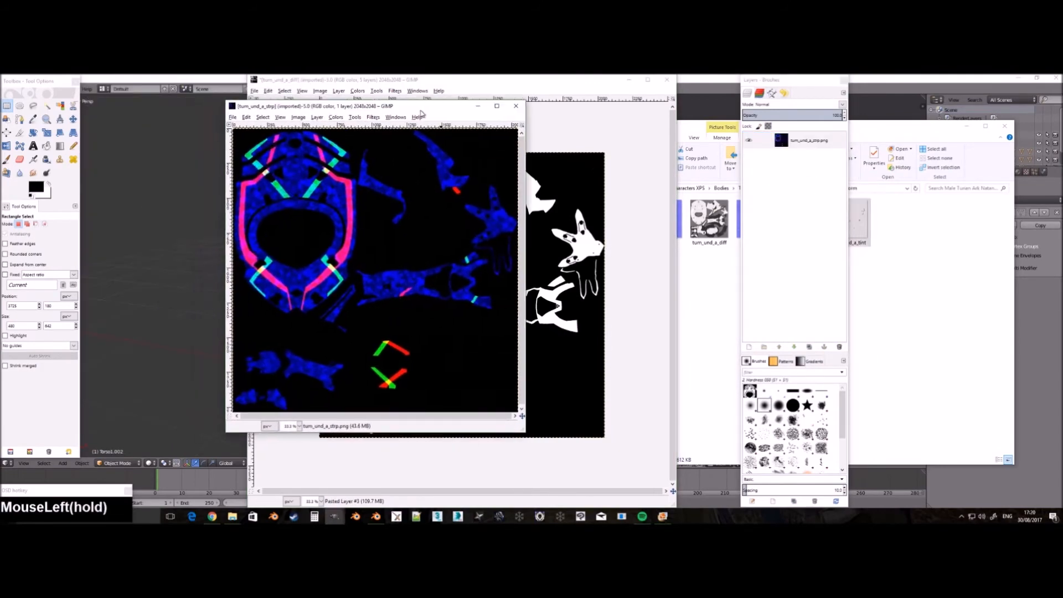
left_click(298, 118)
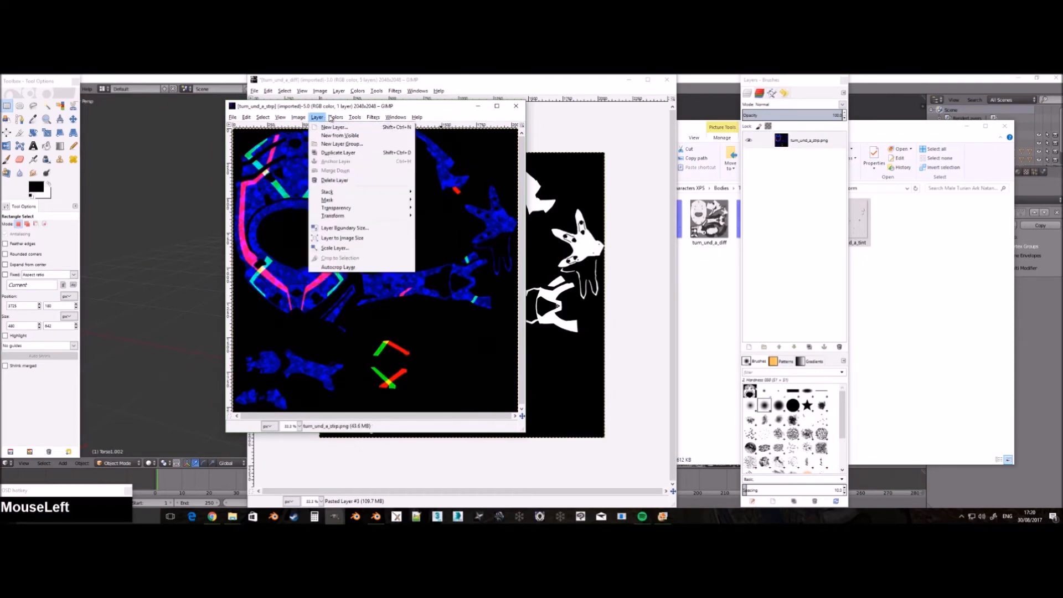
mouse_move(396, 119)
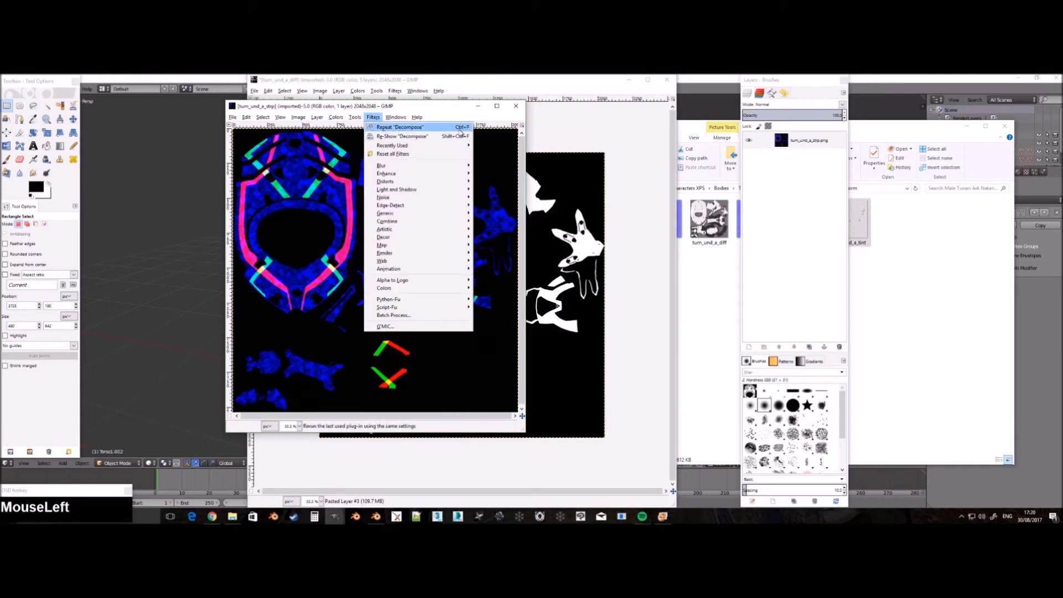
left_click(396, 106)
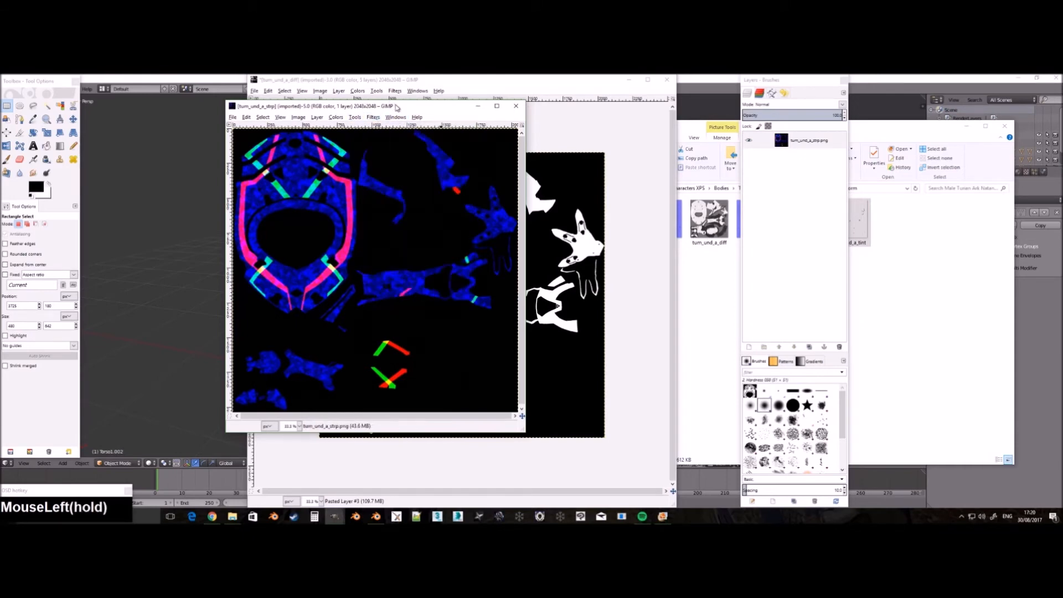
key("ctrl+f")
left_click(519, 108)
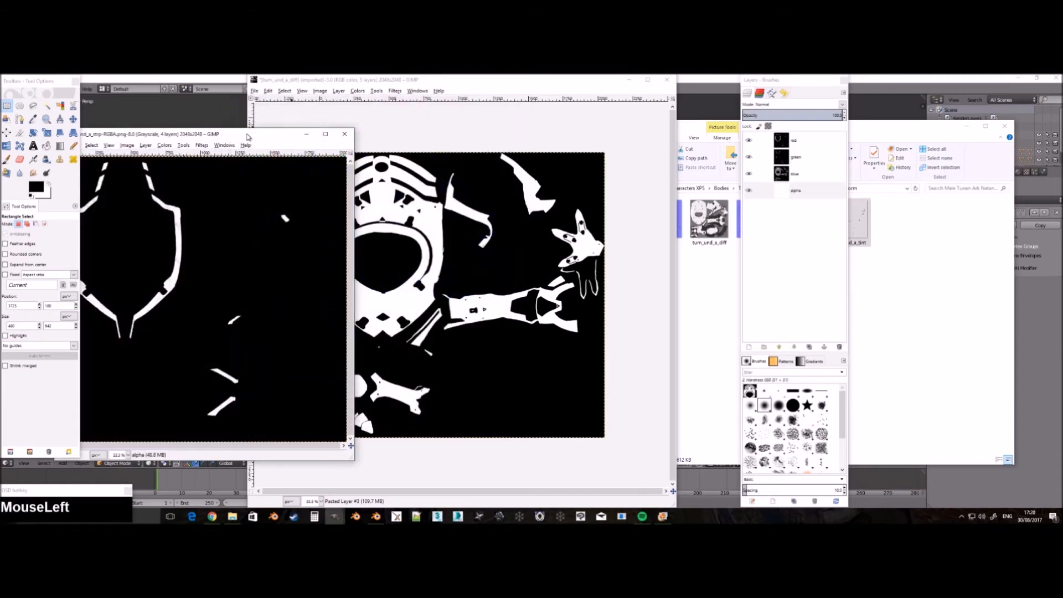
Copy the red layer of the decomposed strp image into the tum_und_a_diff image as a new layer.
left_click_drag(248, 134, 321, 113)
right_click(787, 140)
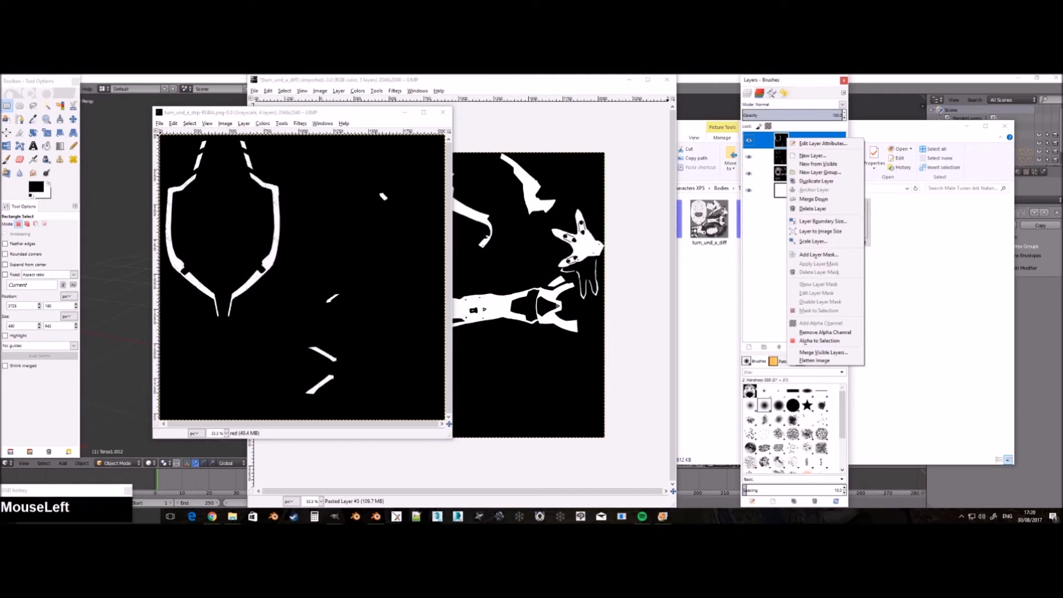
left_click(907, 288)
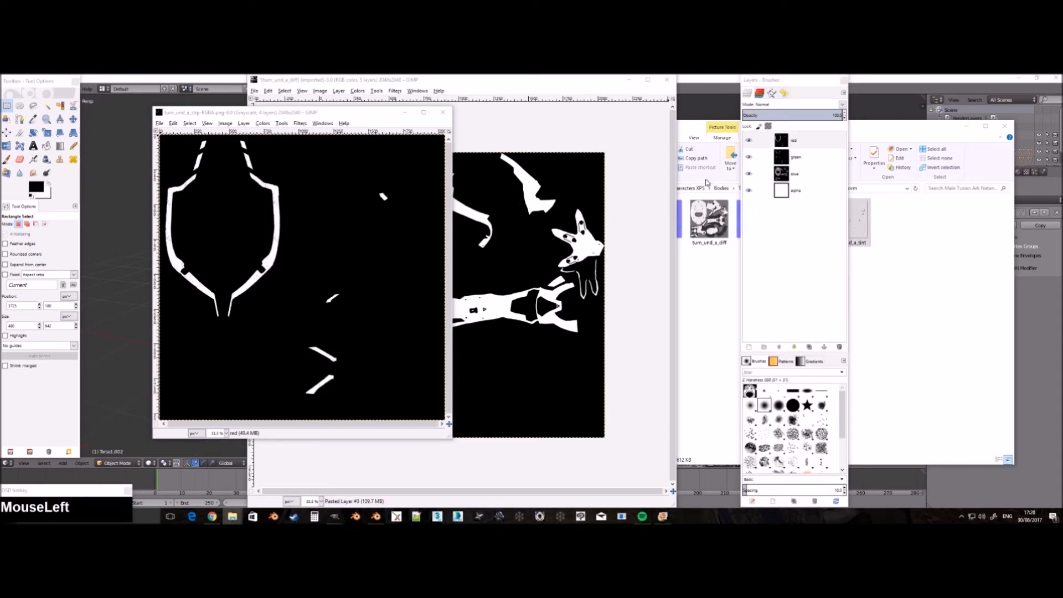
left_click(785, 141)
key("ctrl+c")
key("alt+Tab")
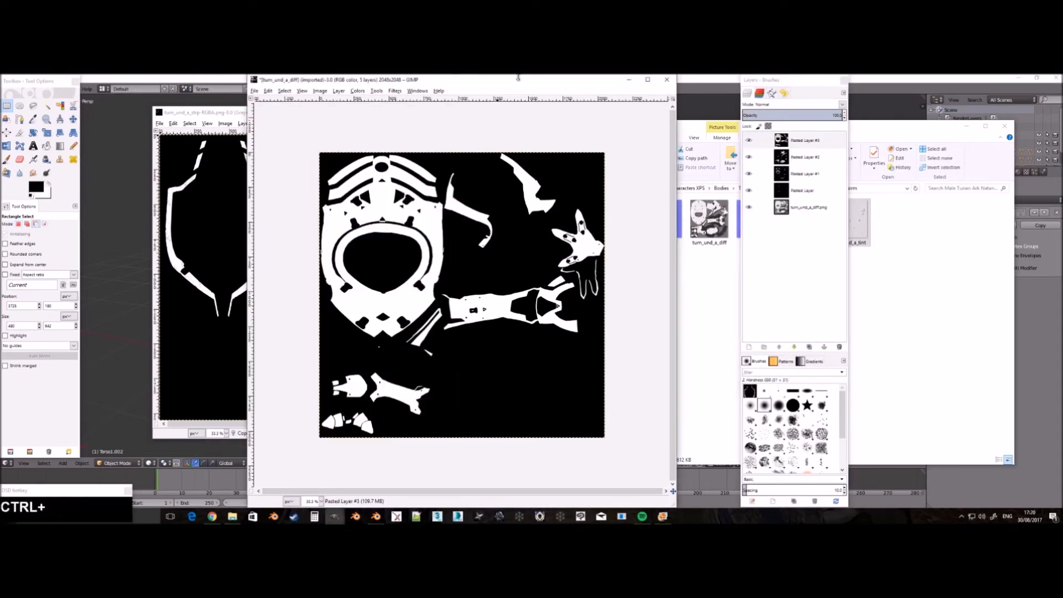
key("ctrl+v")
right_click(787, 146)
left_click(810, 163)
Copy the green layer of the decomposed strp image into the tum_und_a_diff image as a new layer.
left_click(225, 114)
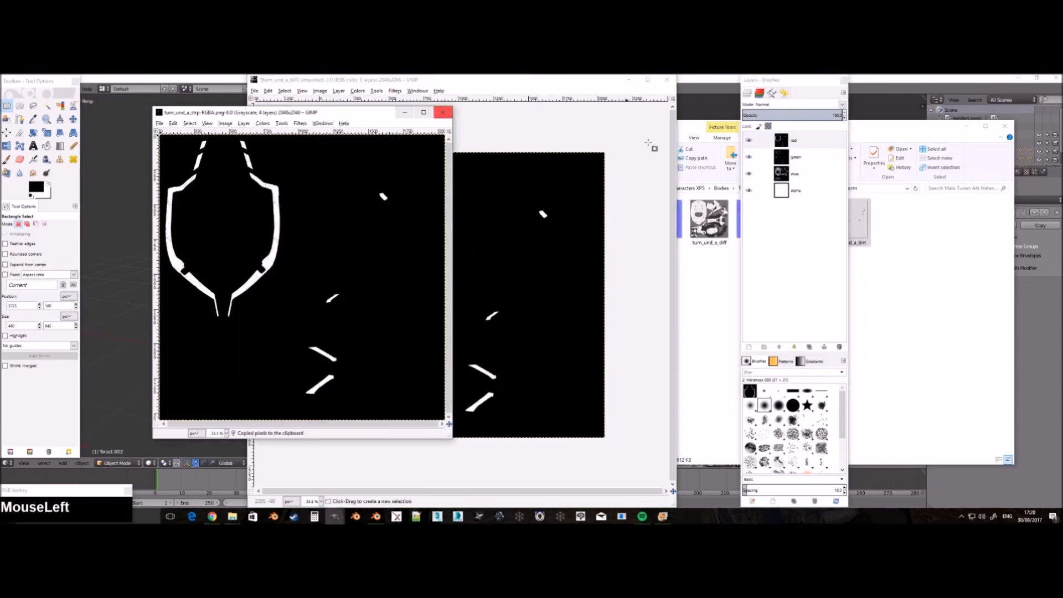
left_click(783, 157)
key("ctrl+c")
key("alt+Tab")
key("ctrl+v")
right_click(811, 144)
left_click(834, 163)
Copy the blue strp layer into the tum_und_a_diff image as a new layer and put the strp image away.
left_click(226, 114)
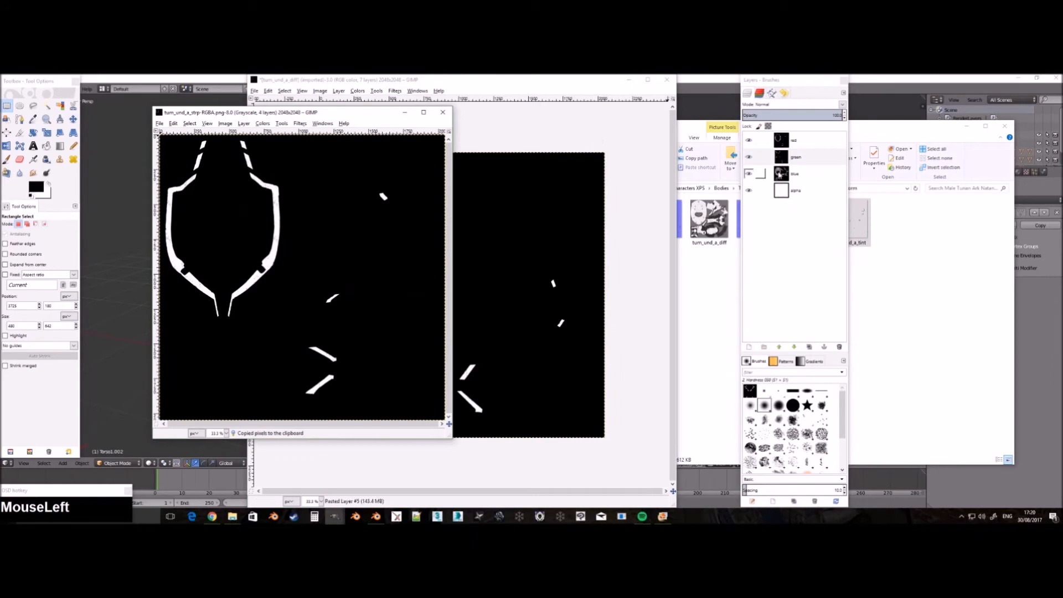
left_click(775, 173)
key("ctrl+c")
left_click(610, 105)
key("ctrl+v")
right_click(811, 143)
left_click(834, 162)
left_click(229, 108)
left_click(405, 111)
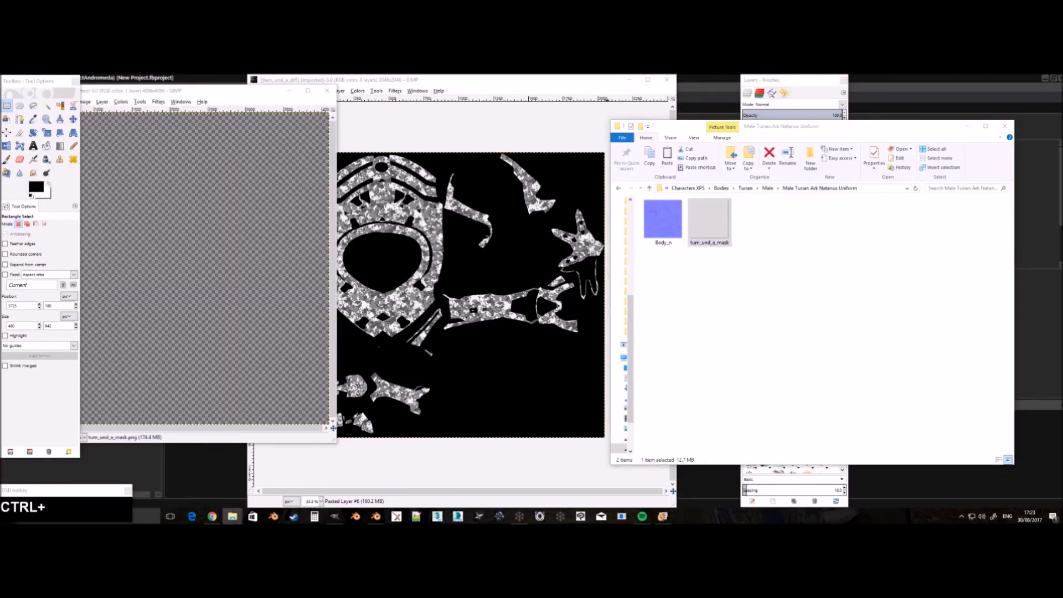
Repeat the RGBA Decompose on the tum_und_a_mask image and close the original mask image.
key("ctrl+v")
left_click_drag(244, 90, 474, 105)
left_click(389, 116)
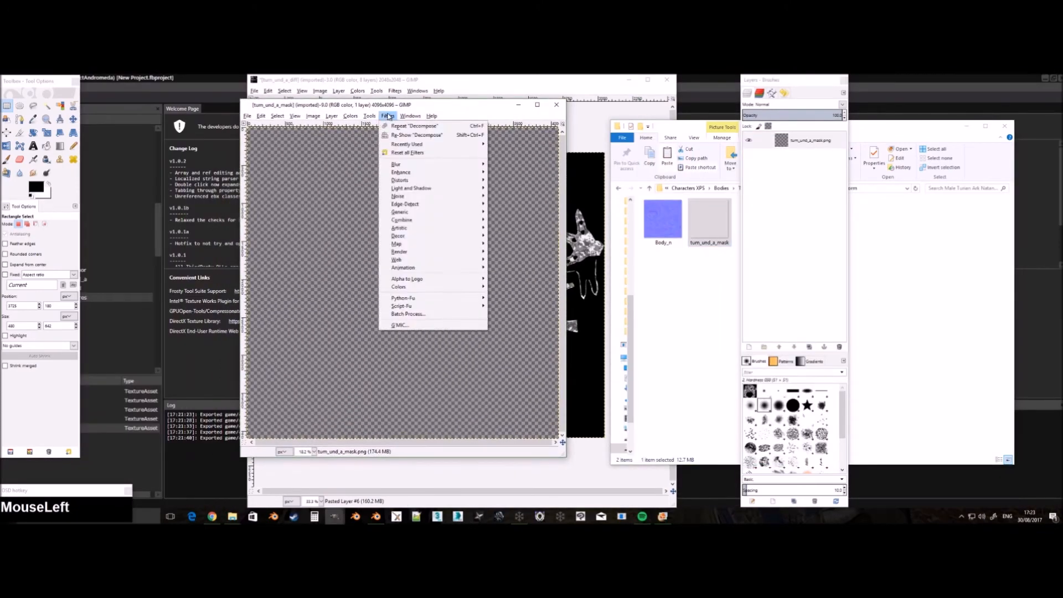
mouse_move(387, 116)
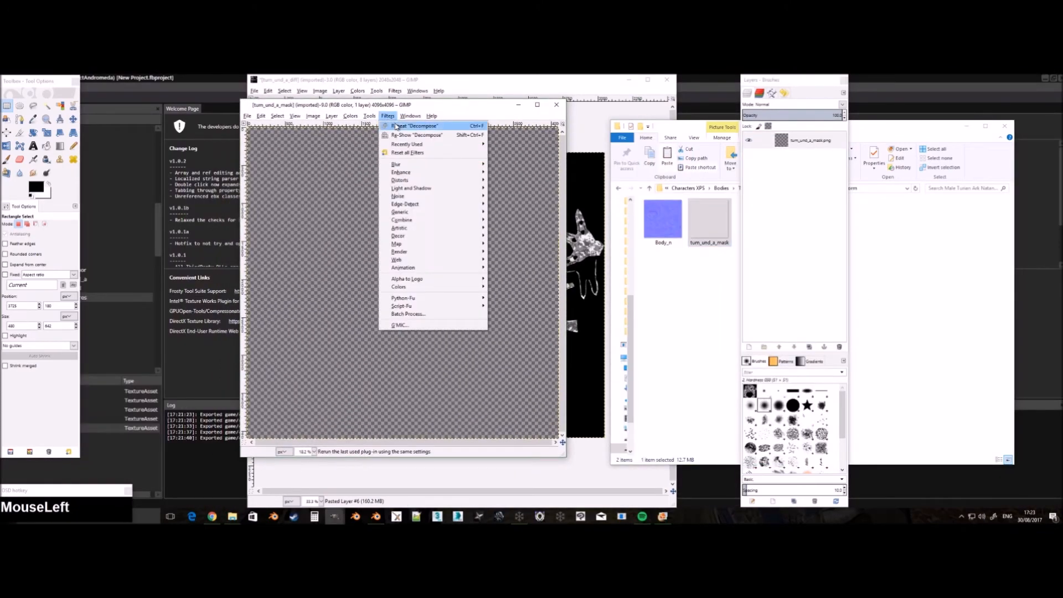
left_click(437, 128)
key("ctrl+f")
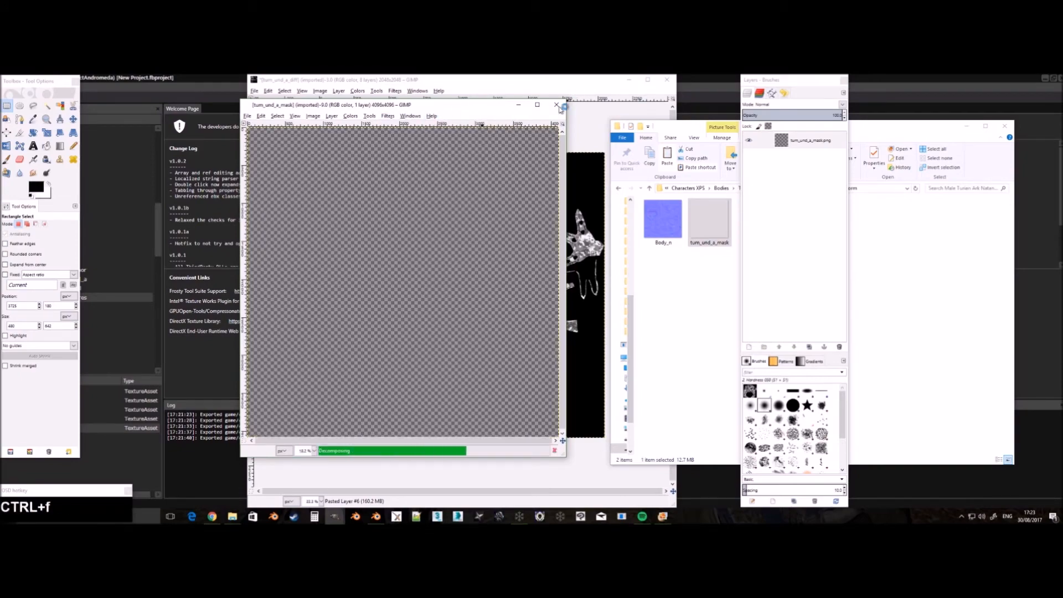
left_click(558, 109)
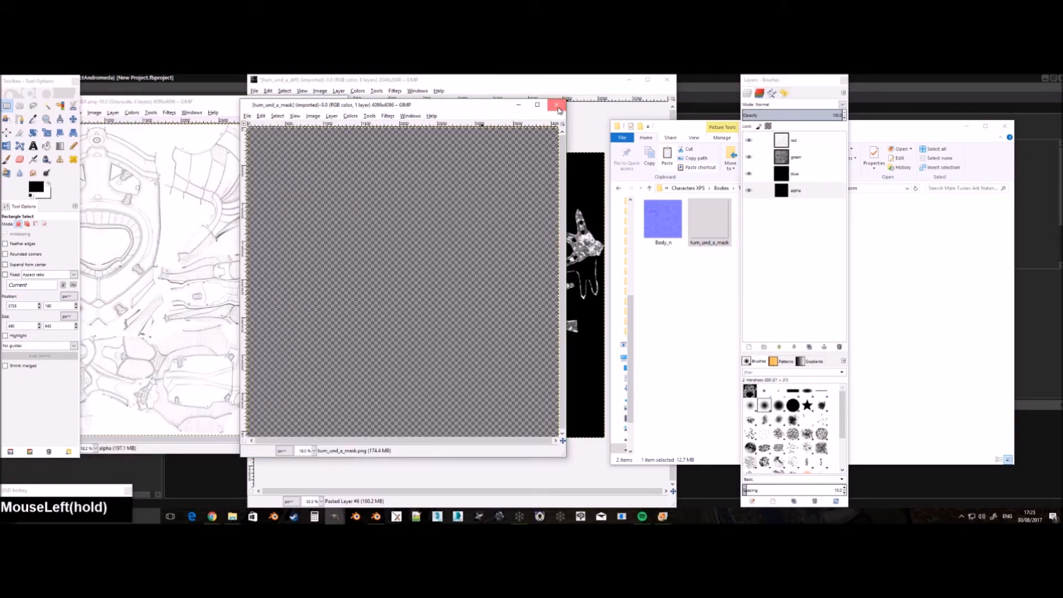
Scale the decomposed mask image to 2048 by 2048 pixels.
left_click_drag(261, 108, 495, 101)
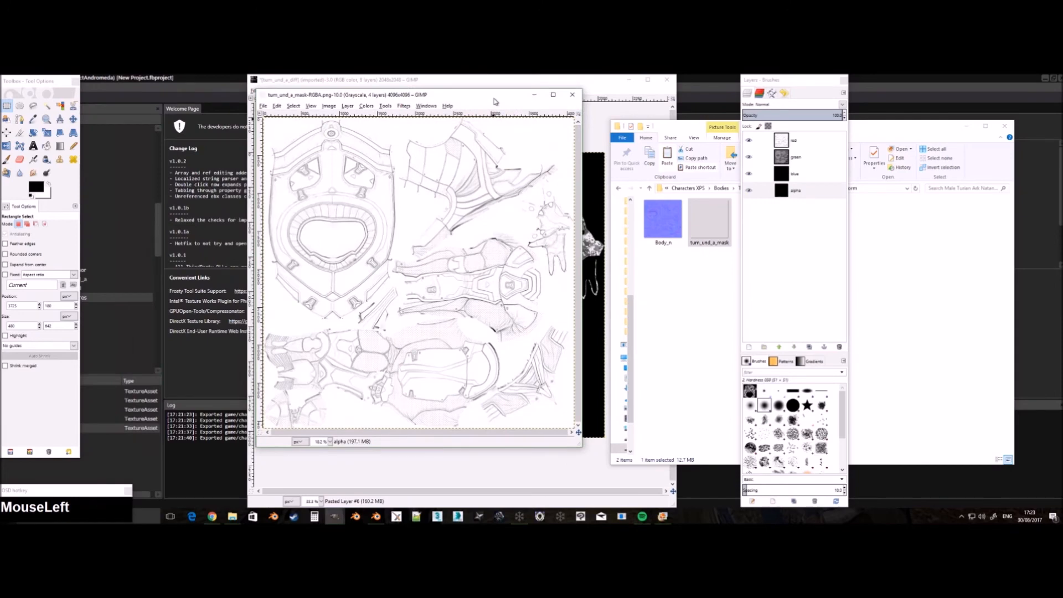
left_click(323, 106)
left_click(359, 181)
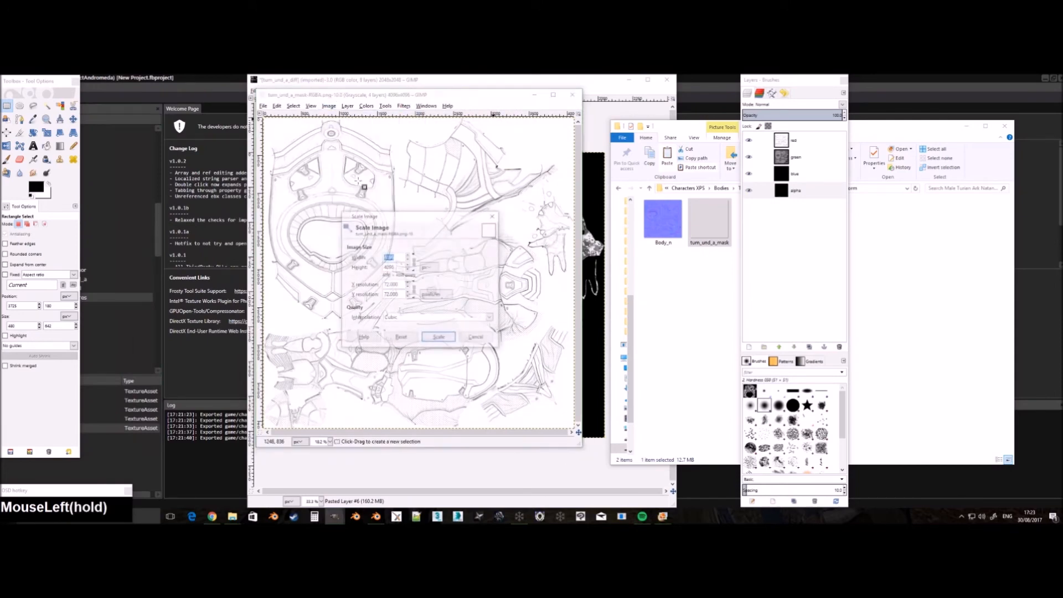
type("2048")
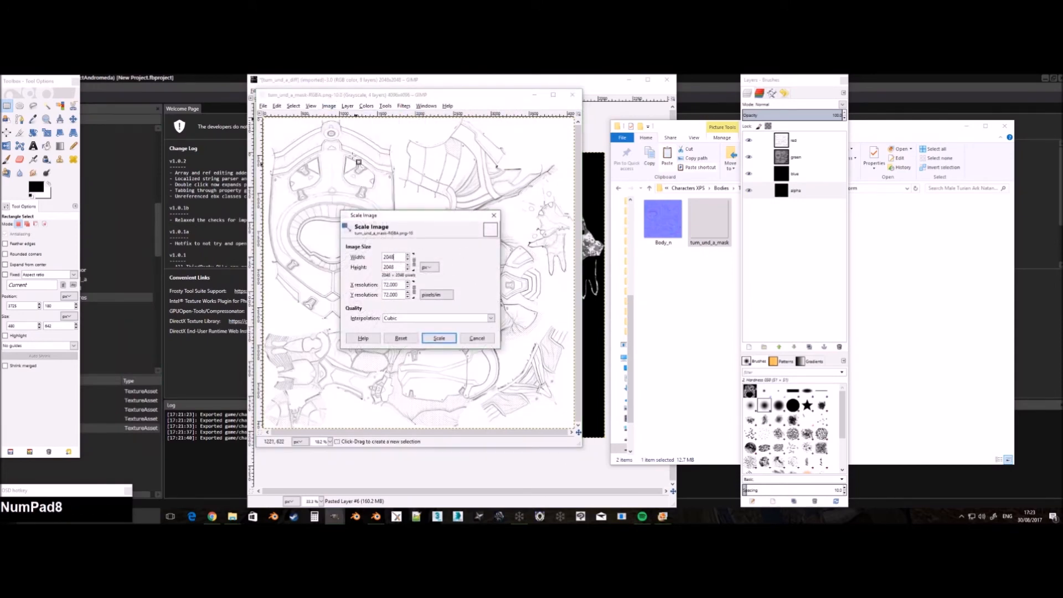
left_click(439, 338)
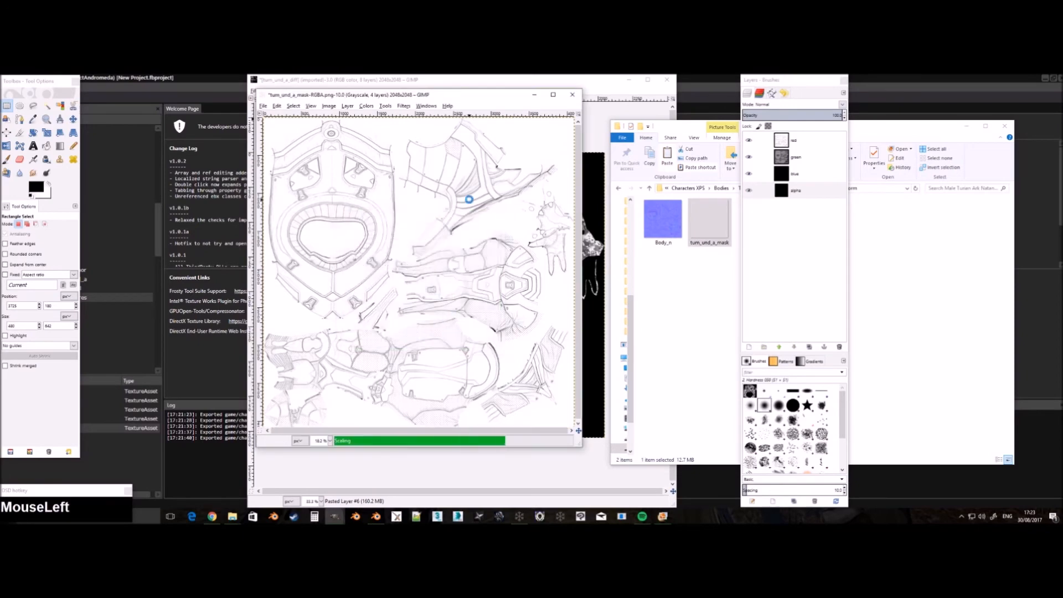
scroll(439, 270, "up", 2)
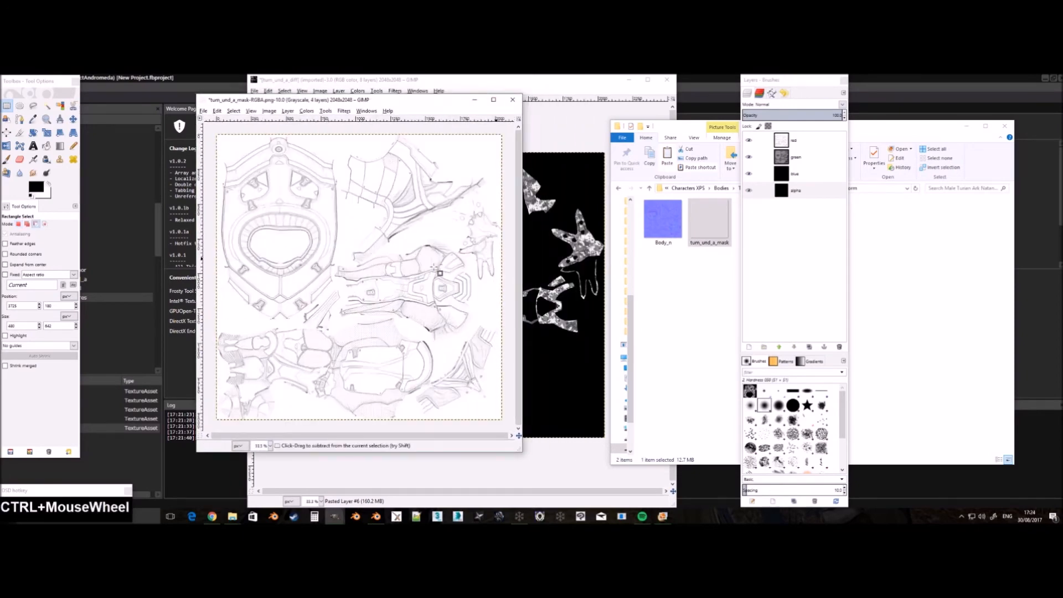
Set the mask image's red layer to Multiply mode and compare the blend with that layer hidden and shown.
left_click(797, 141)
left_click(792, 104)
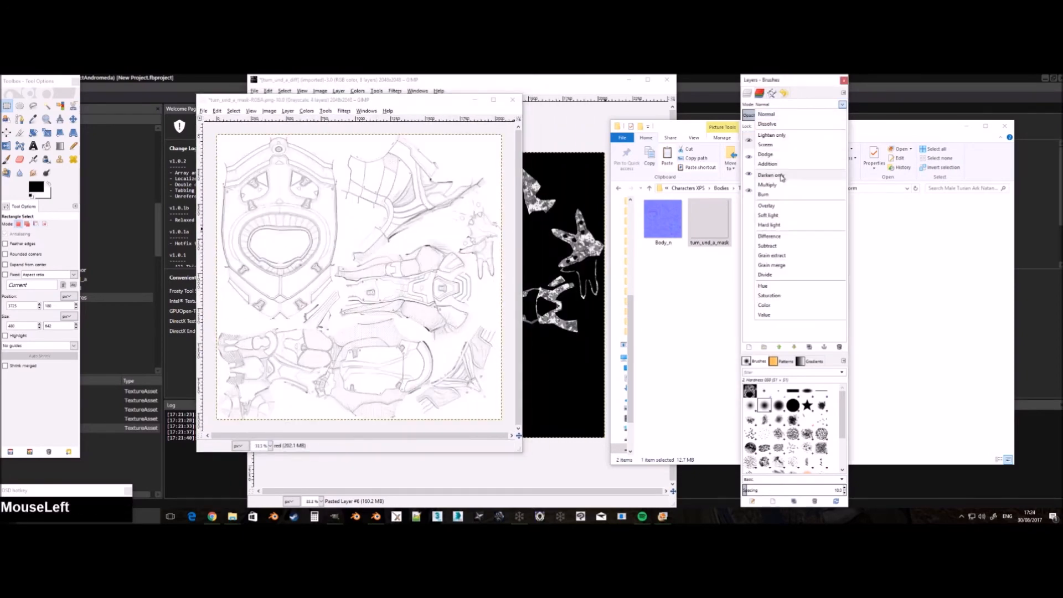
left_click(797, 184)
left_click(750, 140)
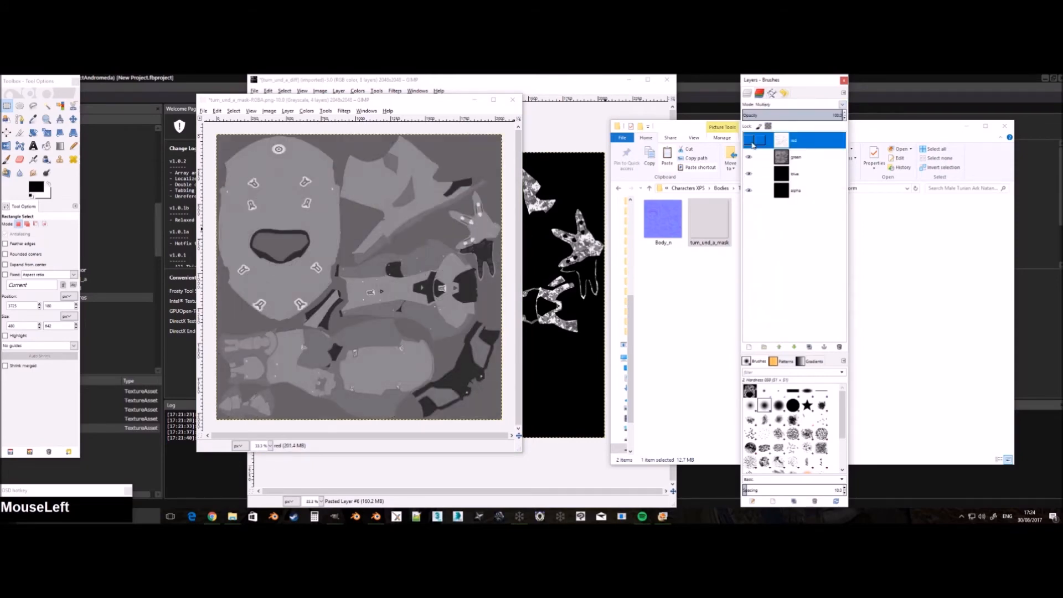
left_click(752, 143)
left_click(751, 143)
left_click(751, 143)
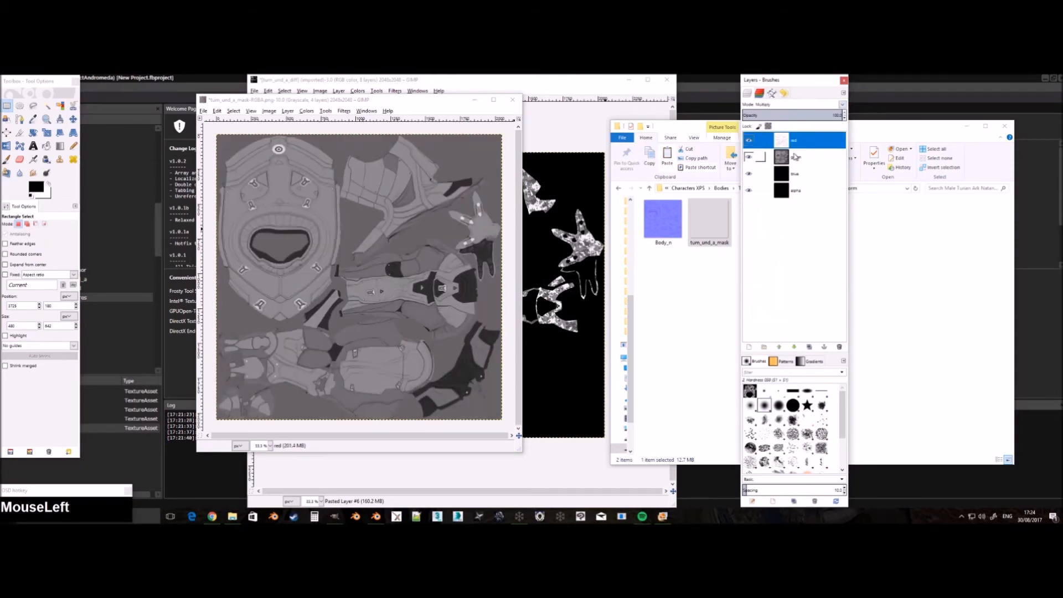
Export the blended mask image as Body_s.png in the uniform folder and remove the tum_und_a_mask file there.
key("ctrl+shift+e")
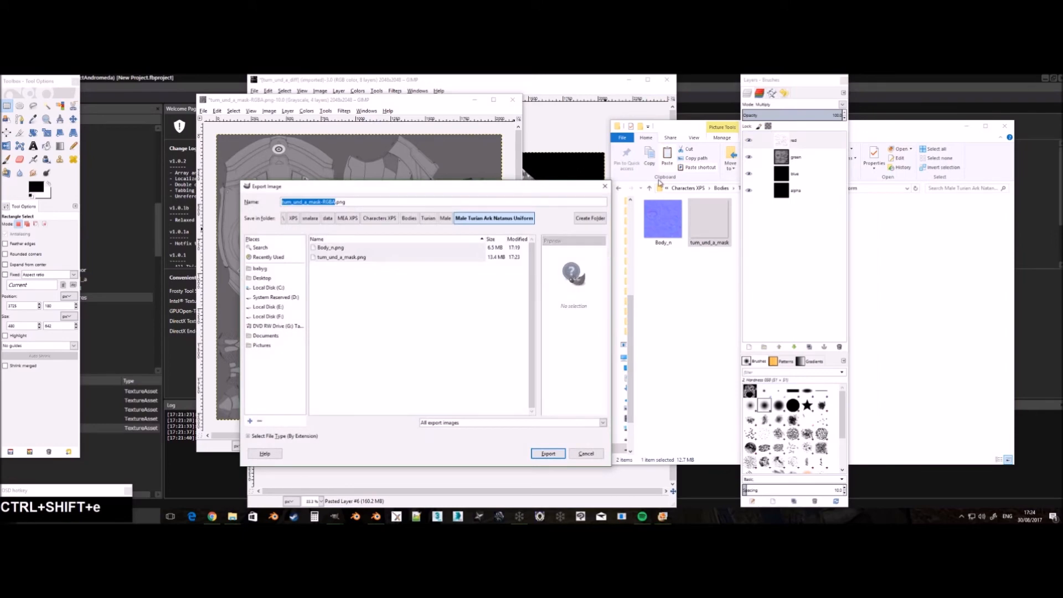
left_click(338, 248)
left_click(308, 203)
key("Delete")
type("s")
key("Return")
key("Return")
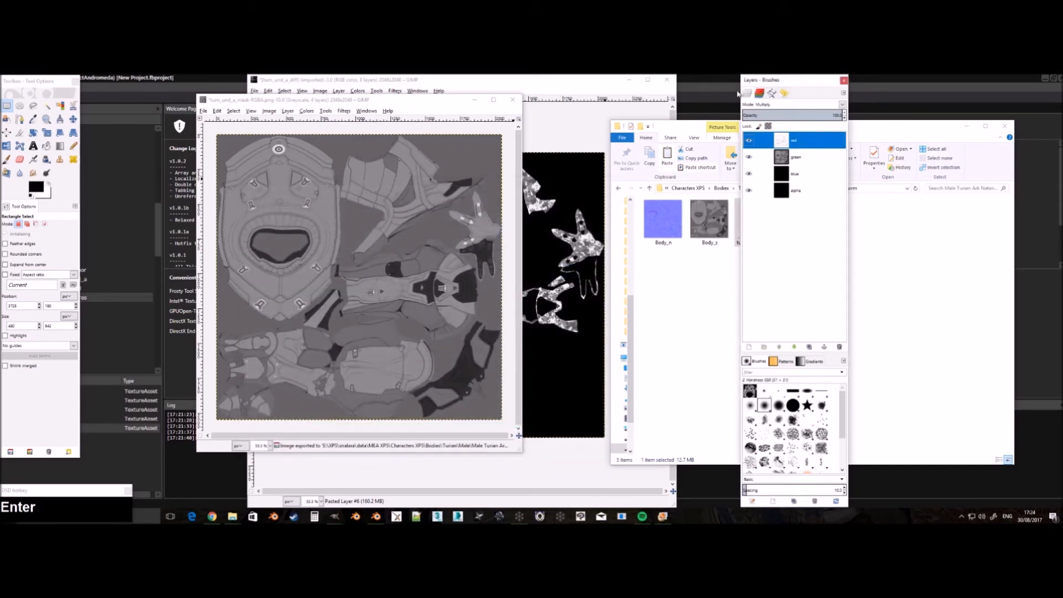
left_click_drag(701, 123, 658, 121)
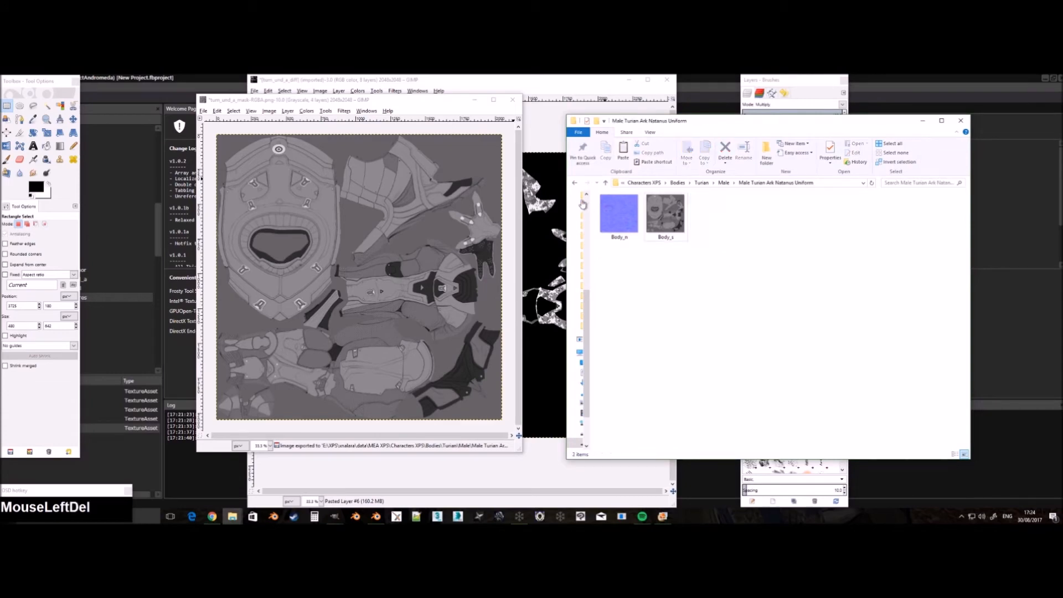
Copy the red layer of the decomposed mask image into the tum_und_a_diff image as a new layer.
left_click(430, 108)
left_click(788, 144)
key("ctrl+a")
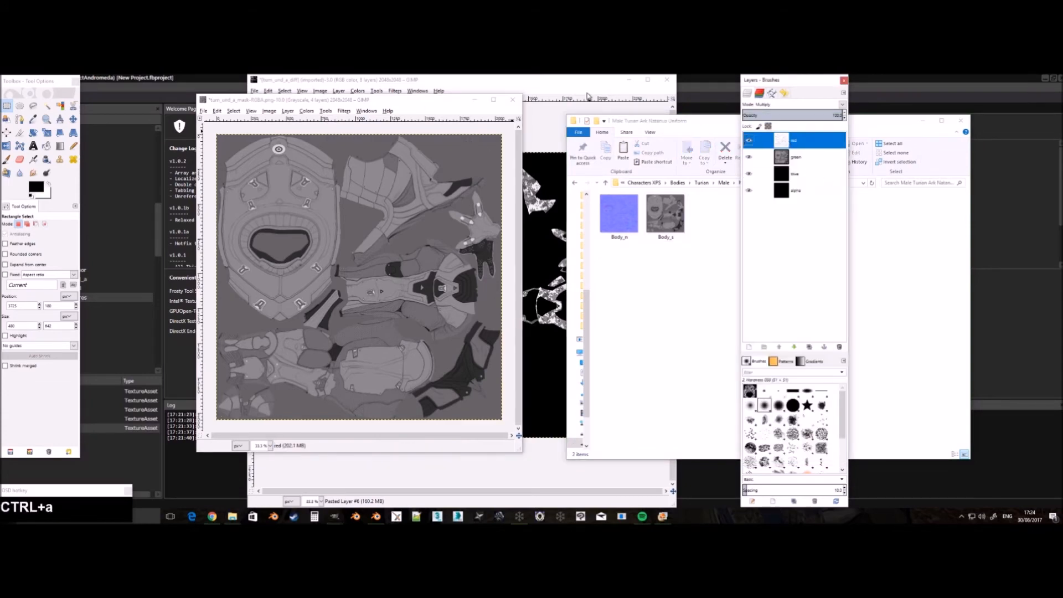
key("ctrl+c")
left_click(587, 86)
key("ctrl+v")
right_click(815, 144)
left_click(834, 157)
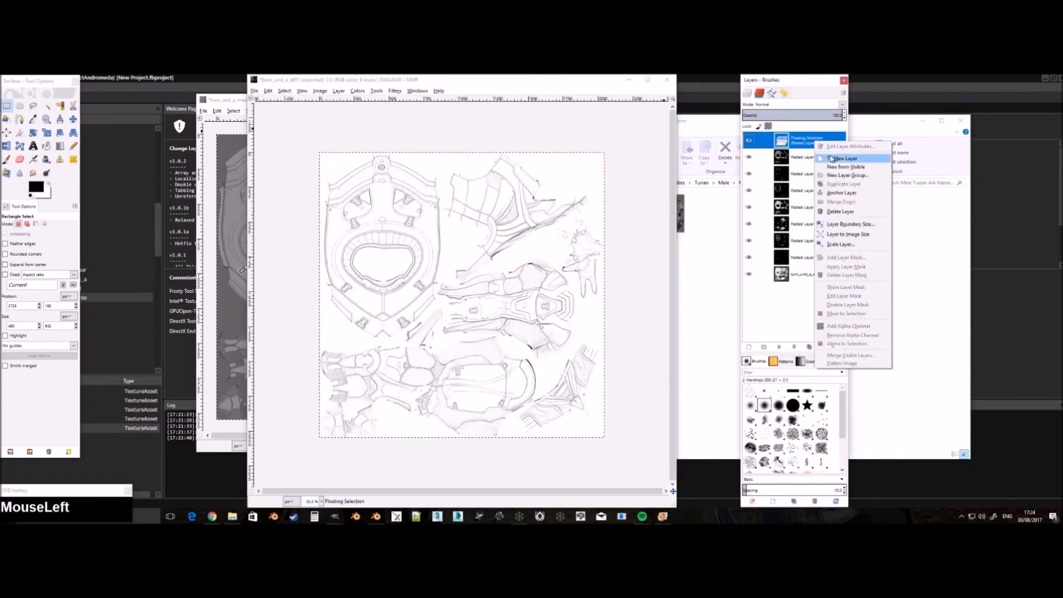
Hide the mask image's red and green layers and export the blue layer as a separate Body texture PNG.
left_click(223, 100)
left_click(749, 140)
left_click(748, 157)
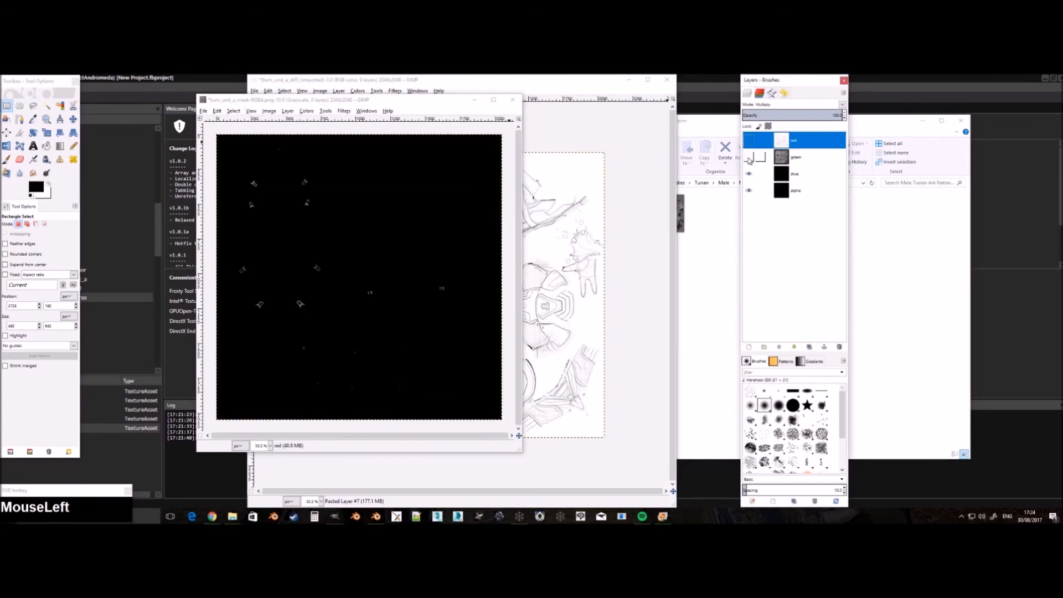
left_click(791, 174)
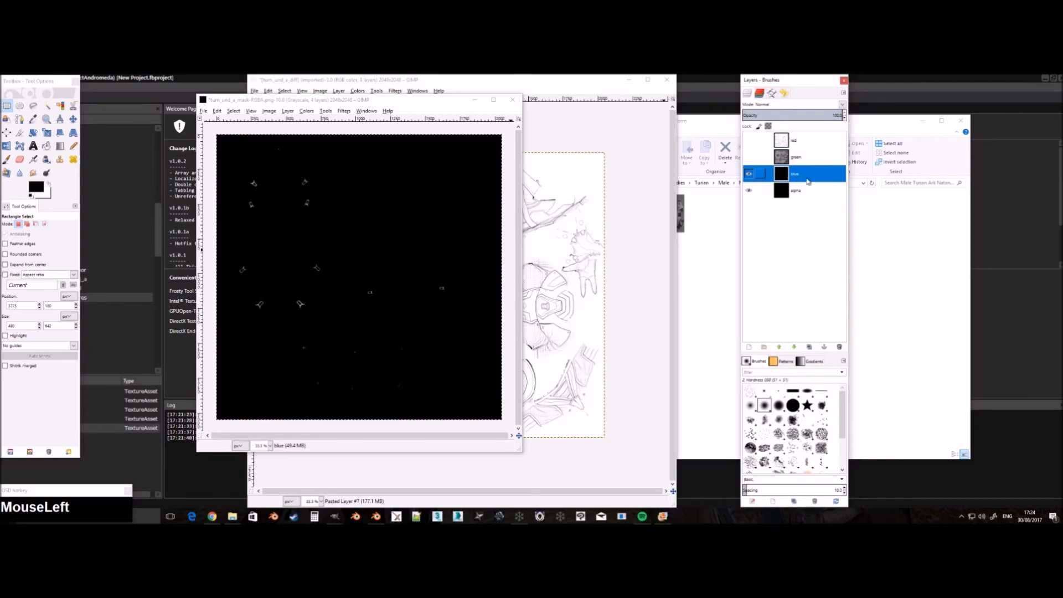
key("ctrl+shift+e")
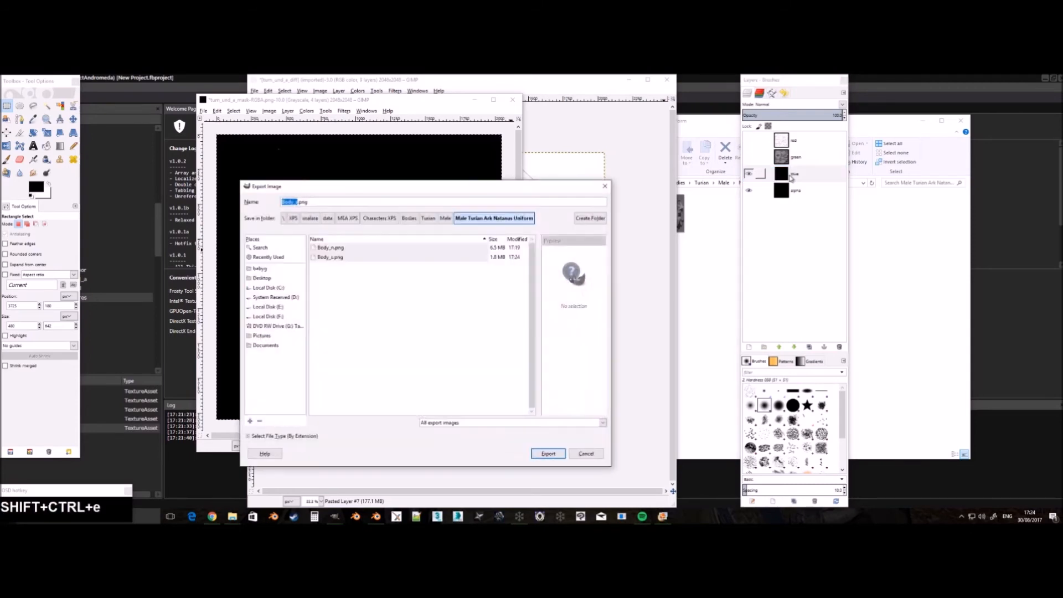
key("Right")
key("BackSpace")
type("S")
key("Return")
key("Return")
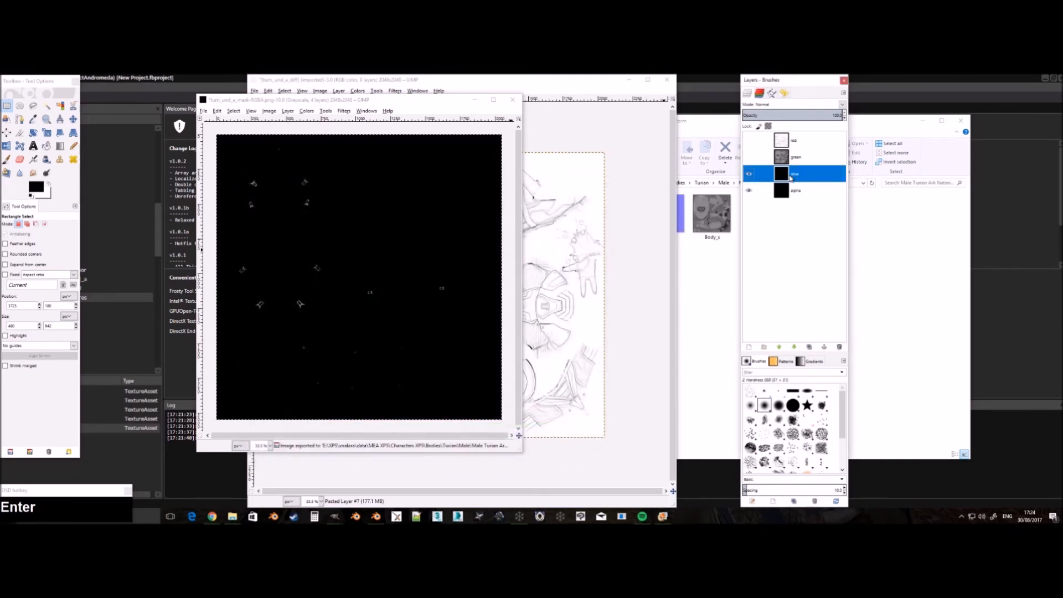
Copy the blue layer of the decomposed mask image into the tum_und_a_diff image as a new layer.
key("ctrl+a")
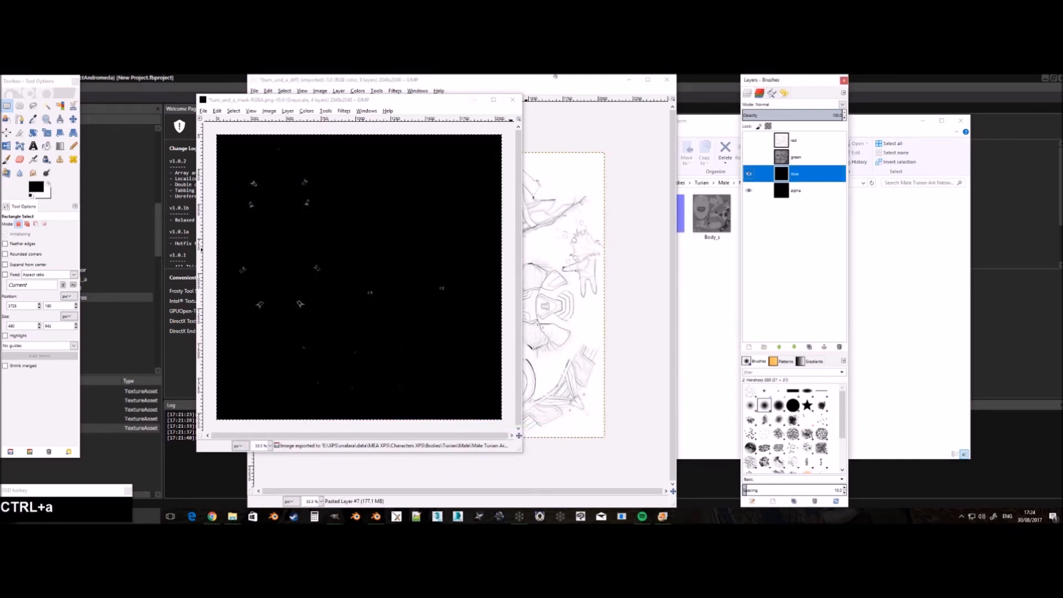
key("ctrl+c")
left_click(559, 80)
key("ctrl+v")
right_click(806, 140)
left_click(817, 158)
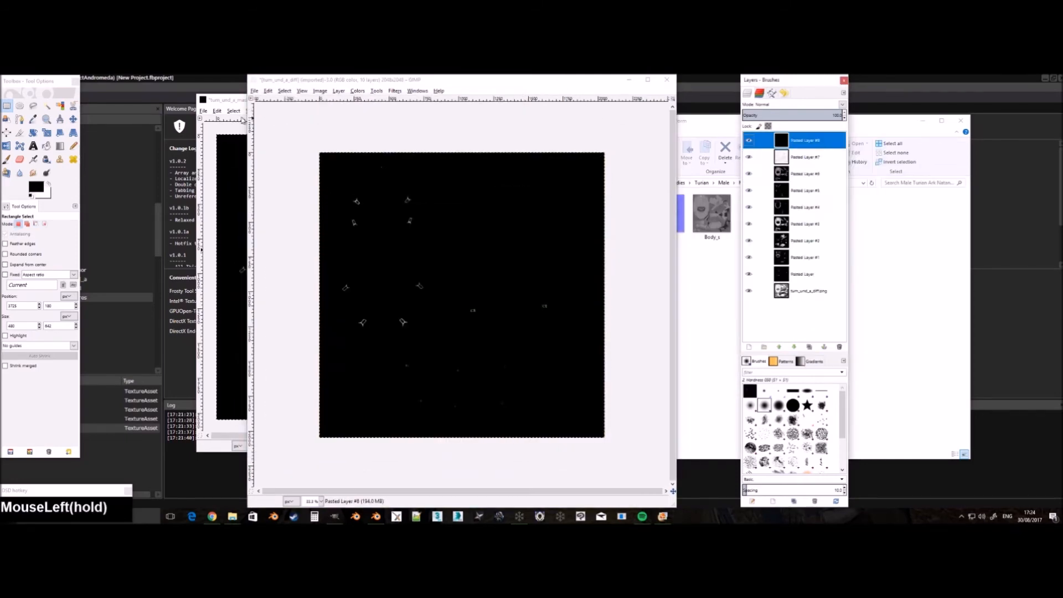
Check the in-game reference picture in Photo Gallery and convert the decomposed mask image to RGB mode.
left_click(233, 102)
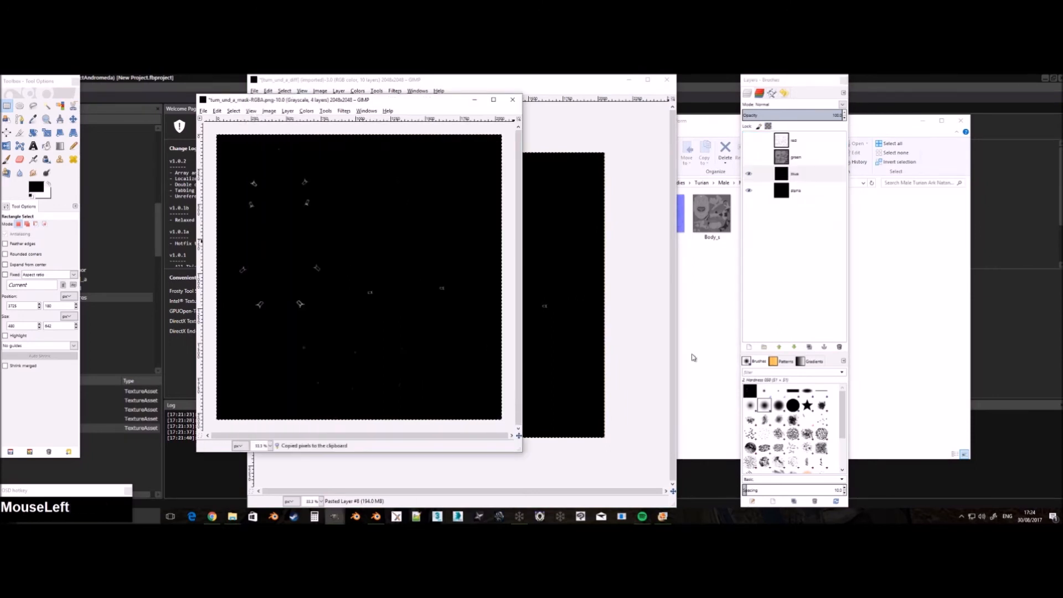
left_click(661, 516)
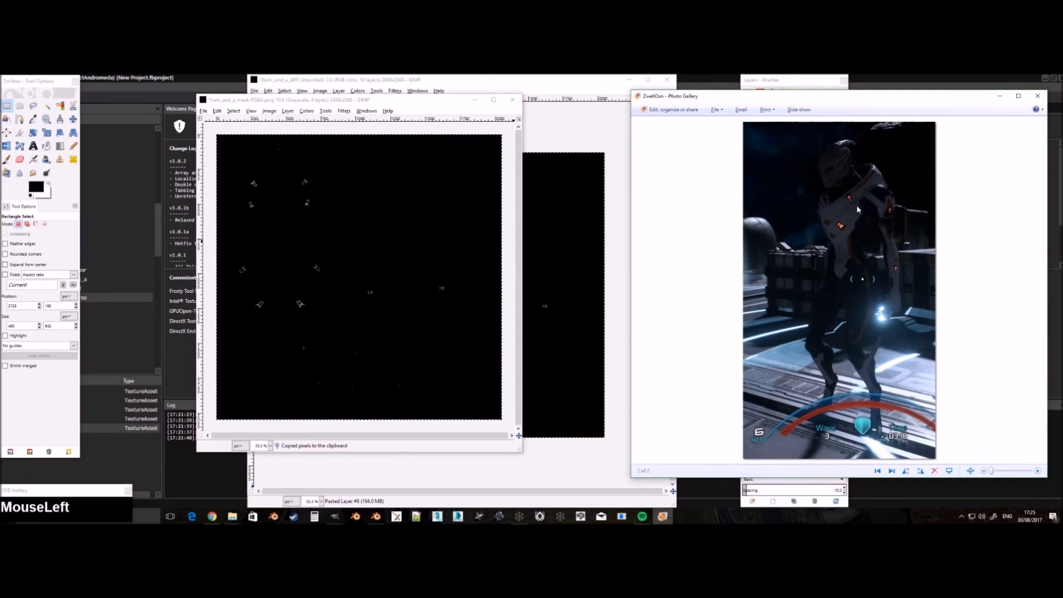
left_click(238, 105)
left_click(269, 111)
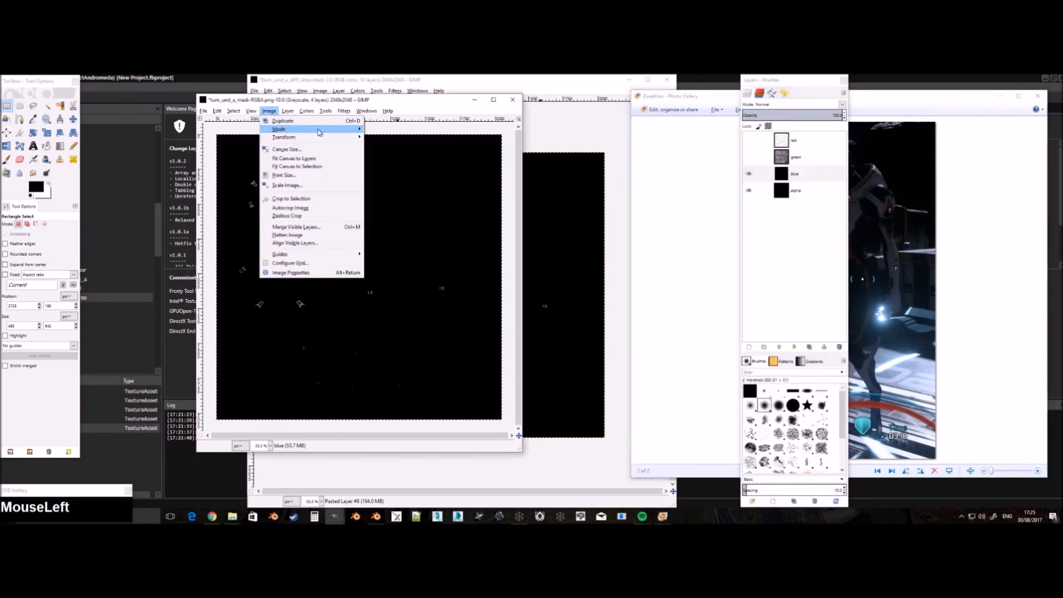
mouse_move(321, 131)
left_click(386, 133)
Colorize the mask image's blue layer orange with hue 16 and saturation 100.
left_click(306, 111)
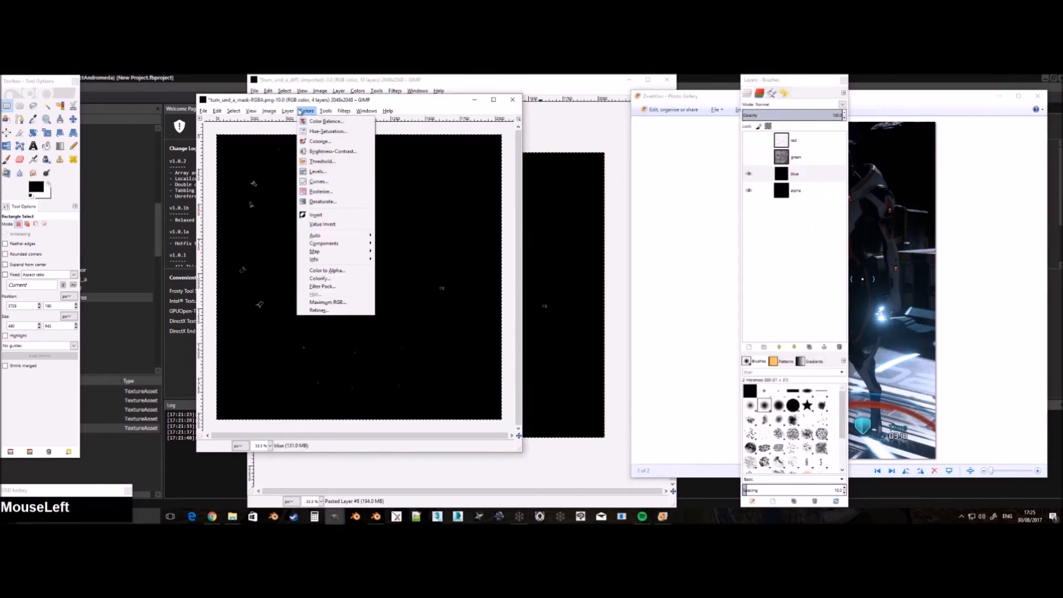
left_click(327, 142)
left_click_drag(891, 225, 851, 227)
left_click_drag(881, 176, 646, 145)
left_click_drag(650, 182, 745, 203)
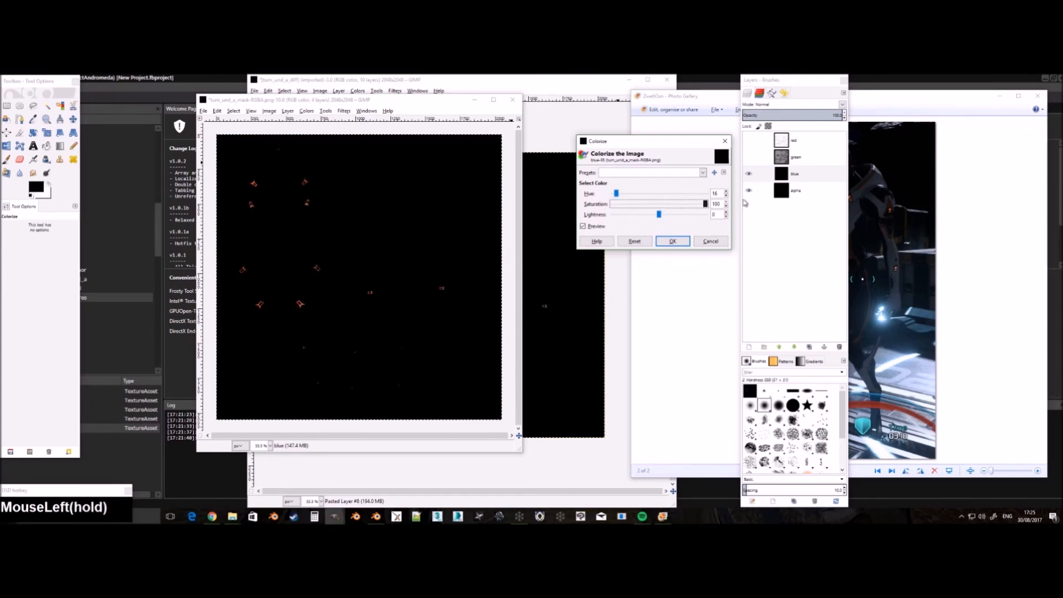
left_click(673, 241)
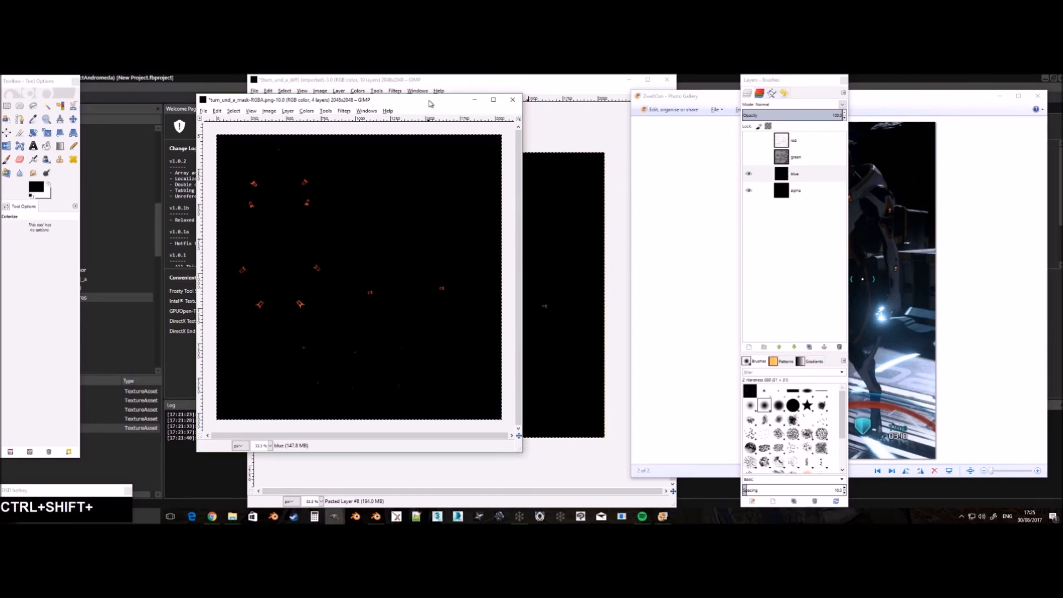
Export the orange blue-layer glow map as Body_e.png and close the mask image, discarding its unsaved changes.
key("ctrl+shift+e")
key("Return")
key("Return")
key("Return")
left_click(512, 100)
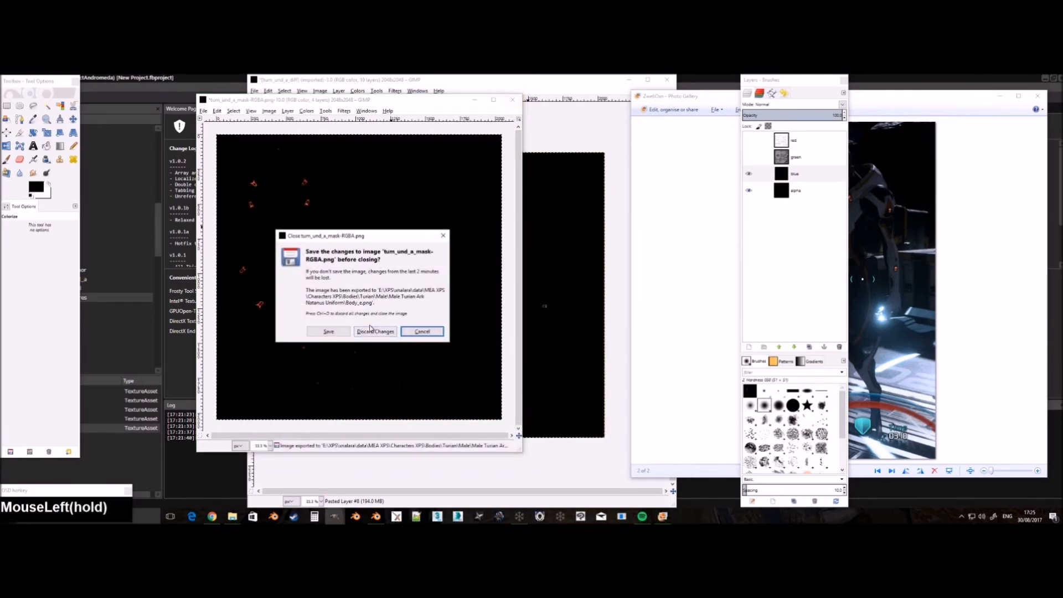
left_click(376, 336)
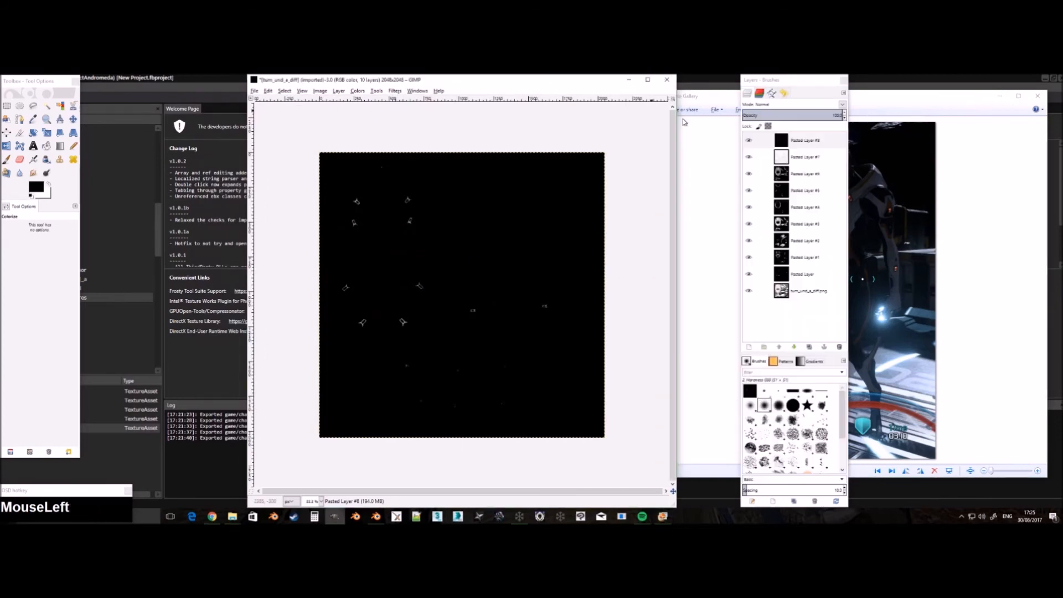
Convert black to transparency on Pasted Layer #8 of the diffuse image with Color to Alpha.
left_click(364, 91)
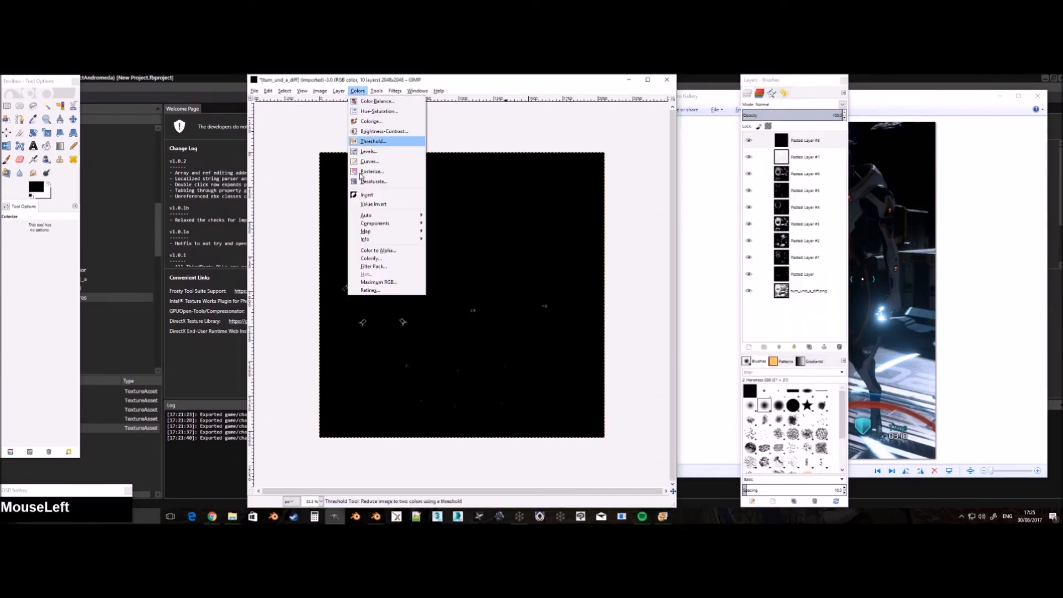
left_click(378, 250)
left_click(521, 277)
left_click_drag(482, 310, 462, 281)
left_click(555, 374)
left_click(537, 377)
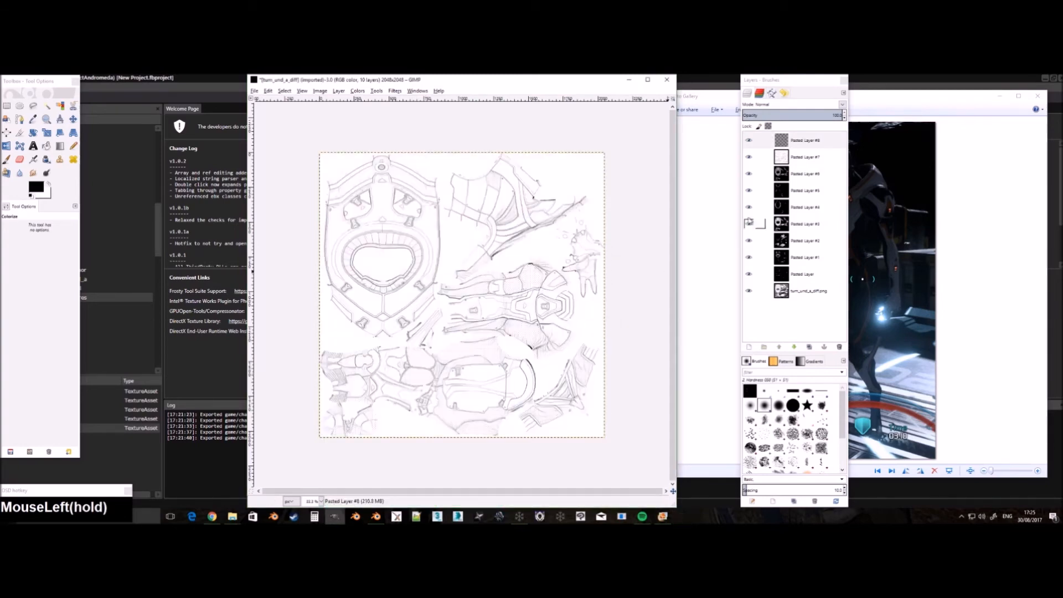
Set the blend mode of Pasted Layer #7 to Multiply.
left_click(786, 160)
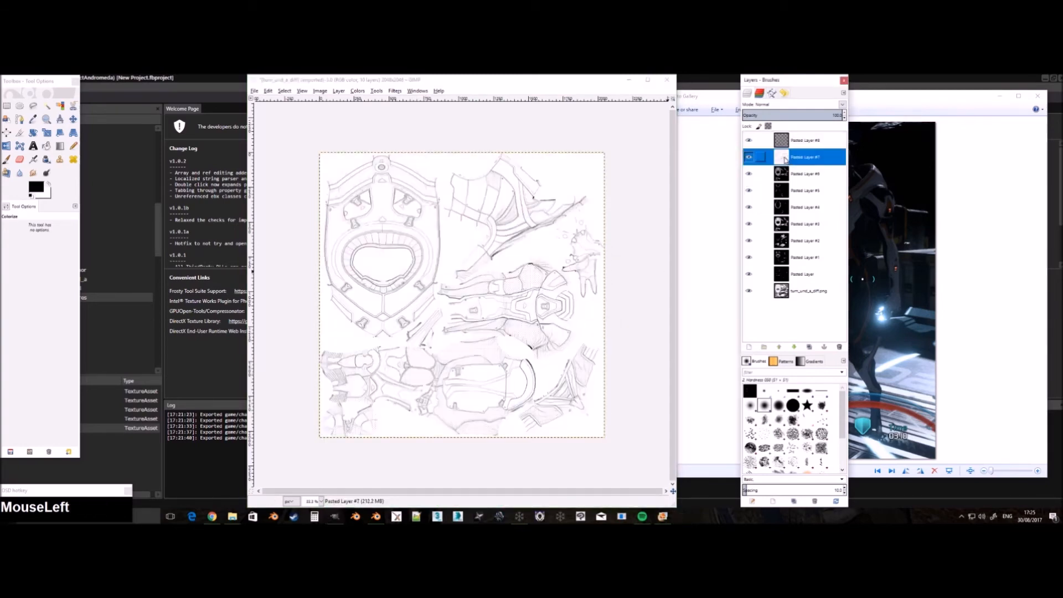
left_click(799, 104)
left_click(784, 175)
Repeat the black Color to Alpha filter on every pasted layer from Pasted Layer #6 down to the lowest one.
left_click(785, 176)
key("ctrl+f")
left_click(787, 191)
key("ctrl+f")
left_click(790, 207)
key("ctrl+f")
left_click(792, 223)
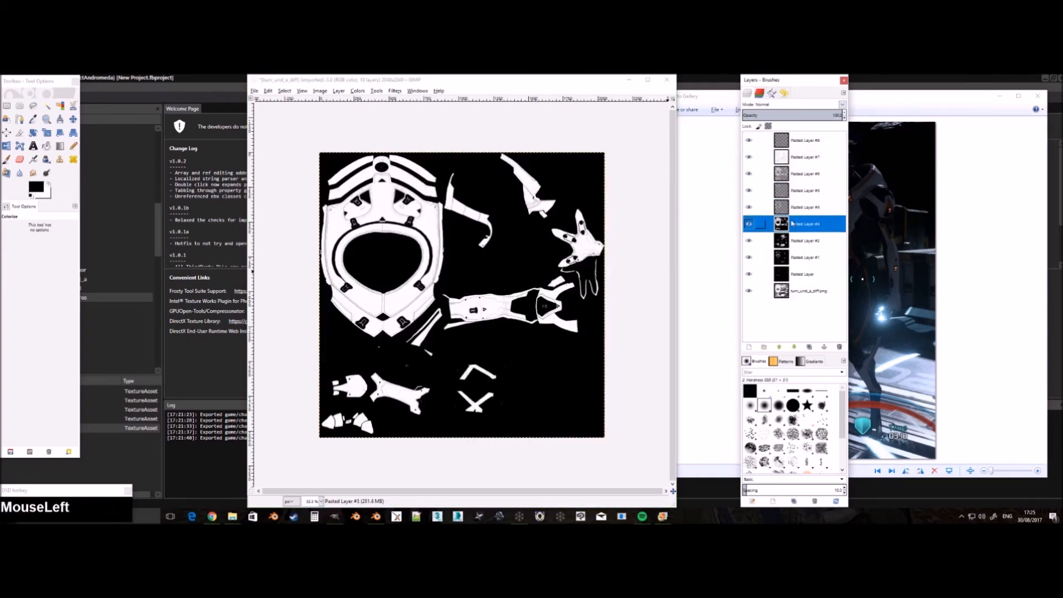
key("ctrl+f")
left_click(790, 240)
key("ctrl+f")
left_click(791, 256)
key("ctrl+f")
left_click(790, 275)
key("ctrl+f")
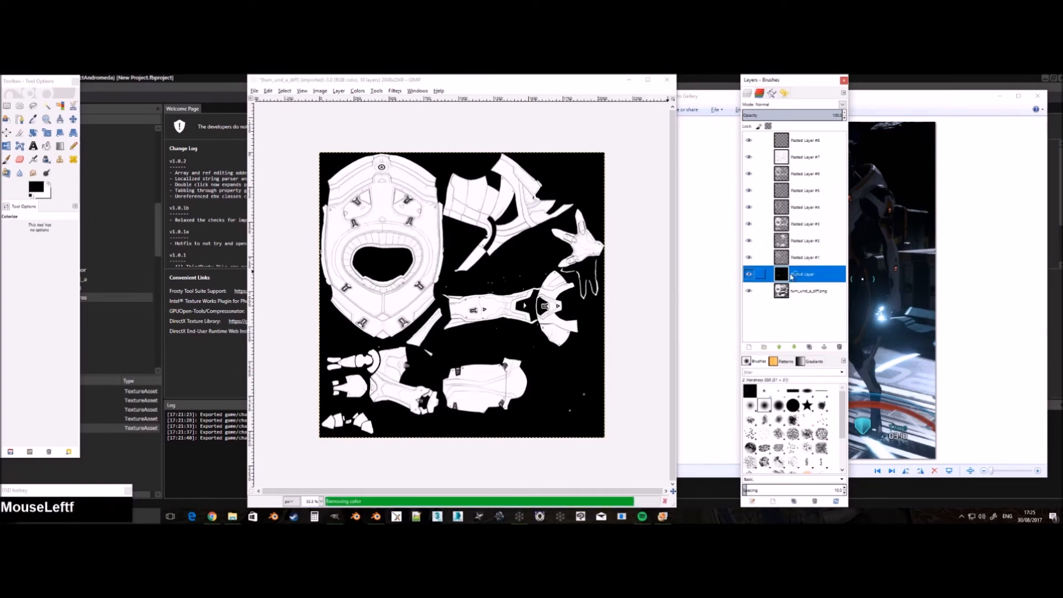
Hide the pasted layers below Pasted Layer #7 and colorize Pasted Layer #8 with hue 16, saturation 100 and lightness -64.
left_click_drag(748, 273, 780, 283)
left_click(749, 141)
left_click(774, 143)
left_click(573, 219)
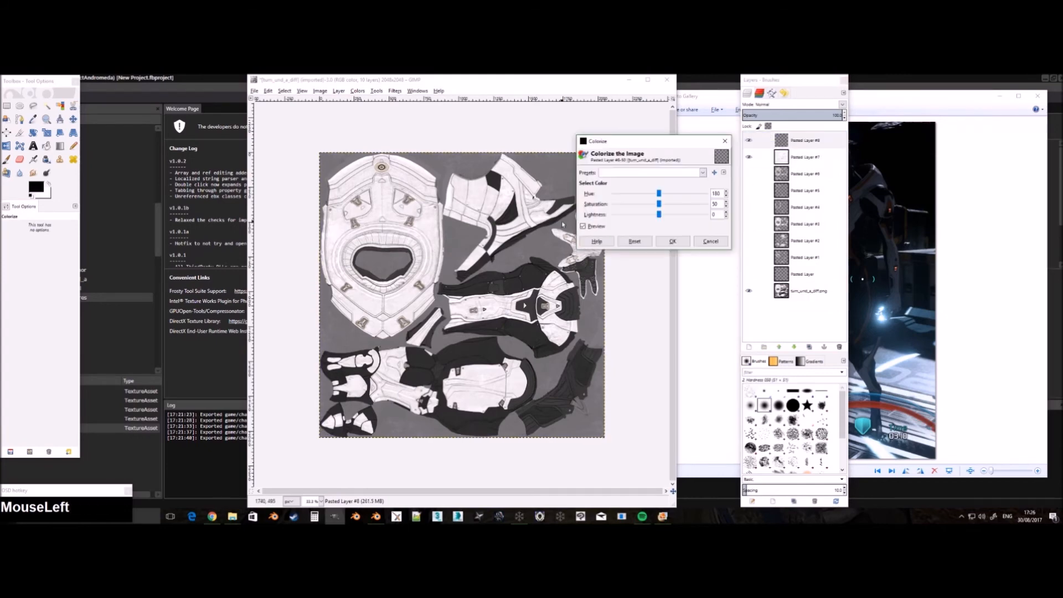
left_click(630, 173)
left_click(631, 184)
left_click_drag(659, 214, 619, 220)
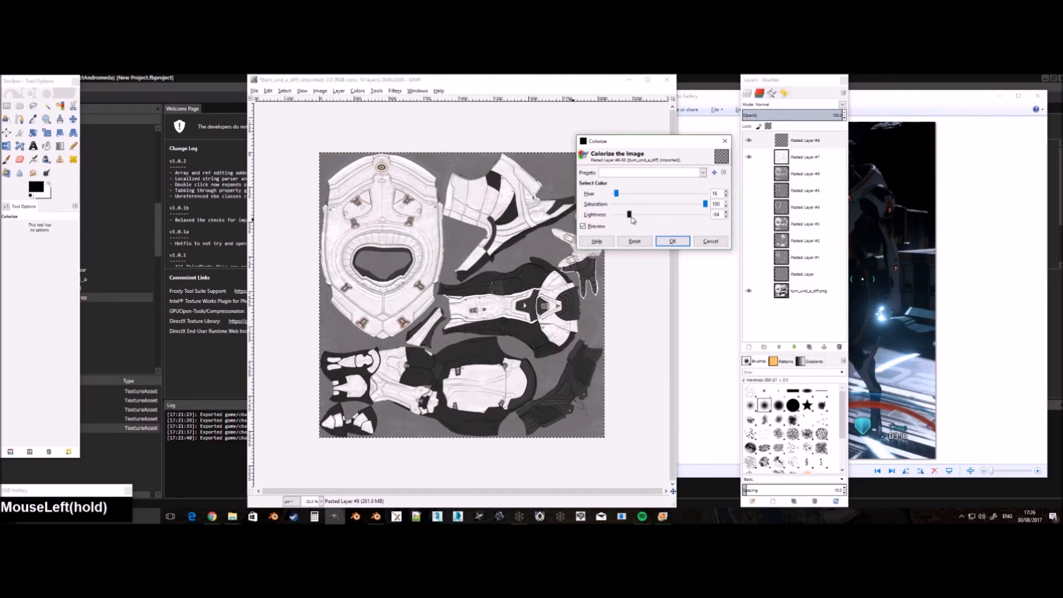
left_click(673, 240)
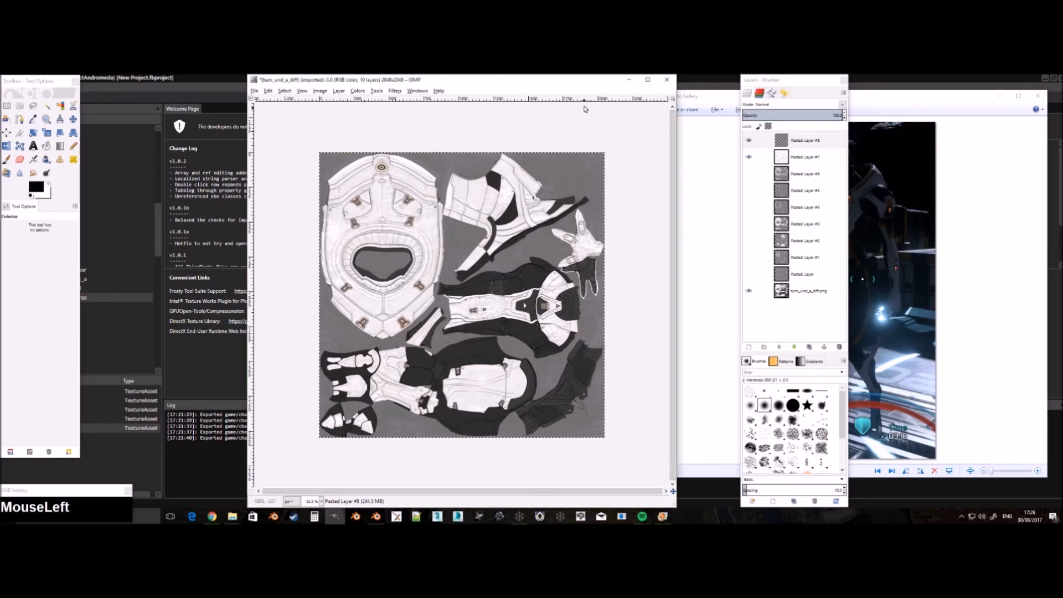
Save the image as tum_und_a_diff.xcf and export it as Body_d.png in the Male Turian Ark Natanus Uniform folder.
key("ctrl+s")
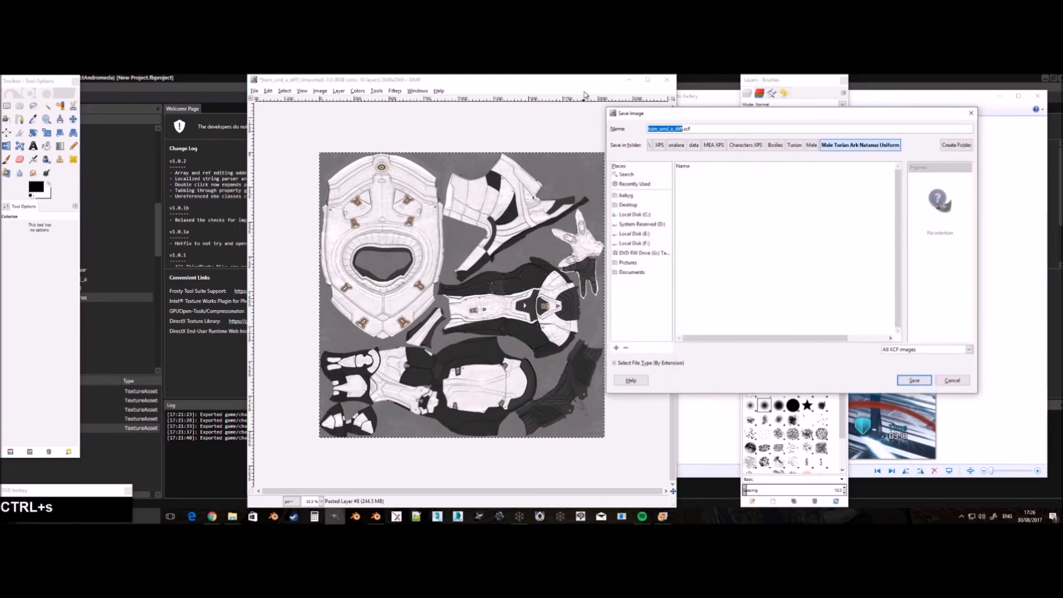
key("Return")
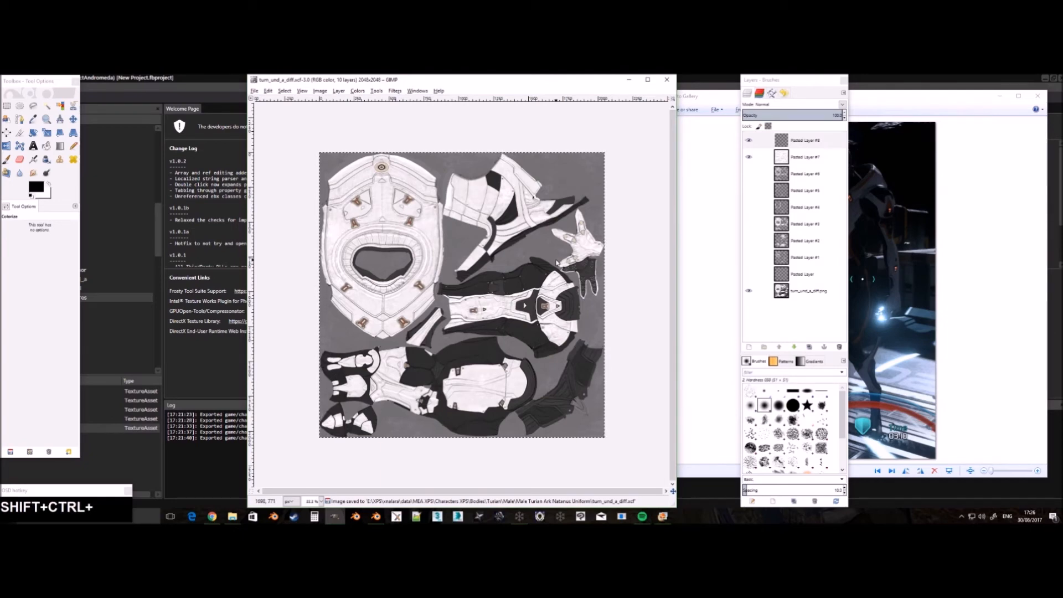
key("ctrl+shift+e")
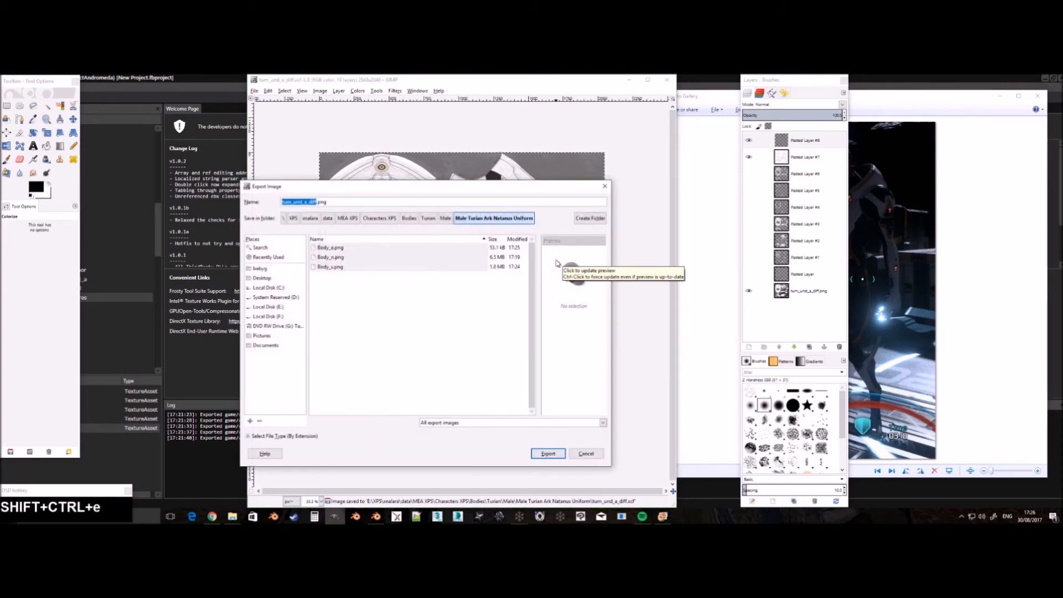
left_click(339, 249)
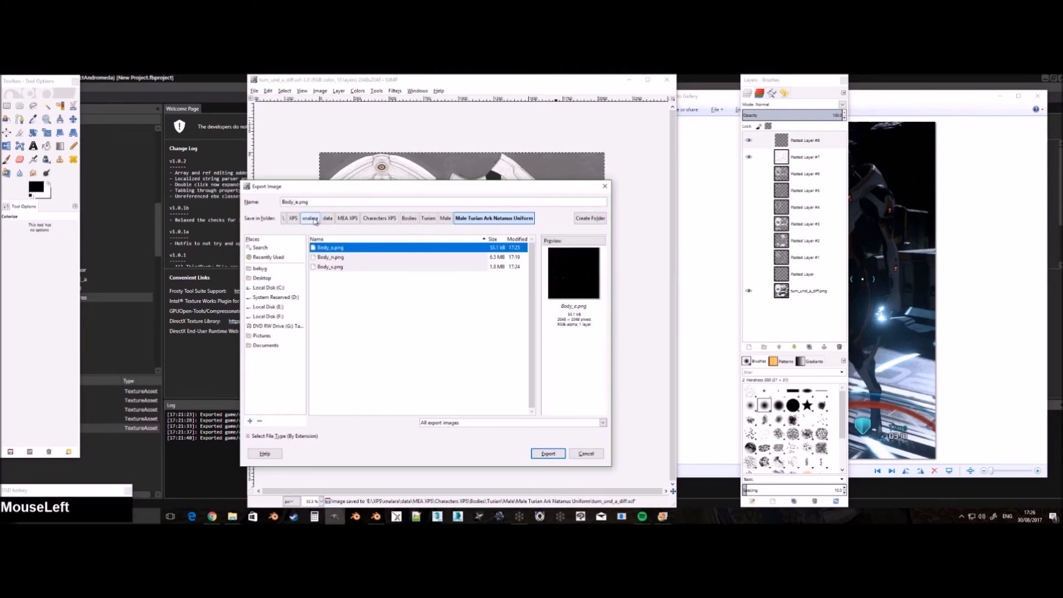
key("Return")
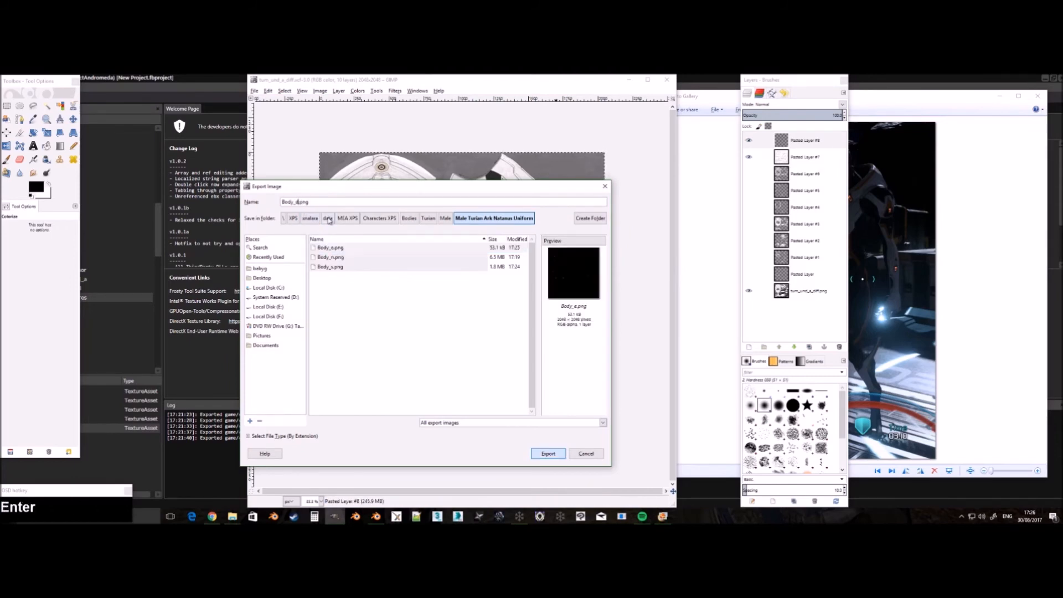
key("Return")
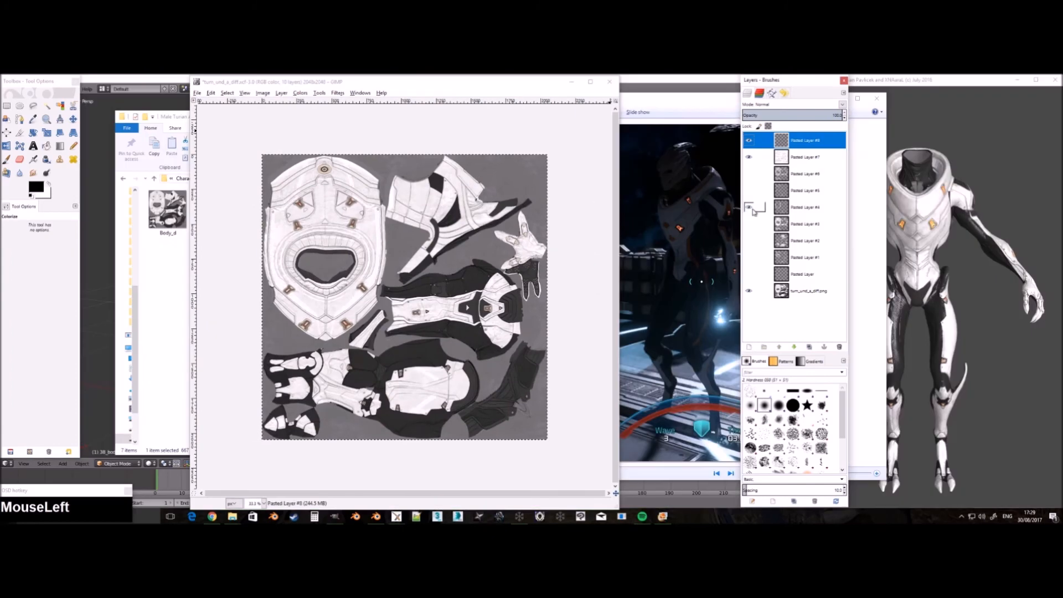
Examine which uniform areas Pasted Layers #4, #3 and #2 affect by toggling their visibility, with Pasted Layer #7 hidden.
left_click(752, 208)
left_click(751, 223)
left_click(752, 224)
left_click(749, 157)
left_click(750, 224)
left_click(749, 223)
left_click(749, 224)
left_click(749, 224)
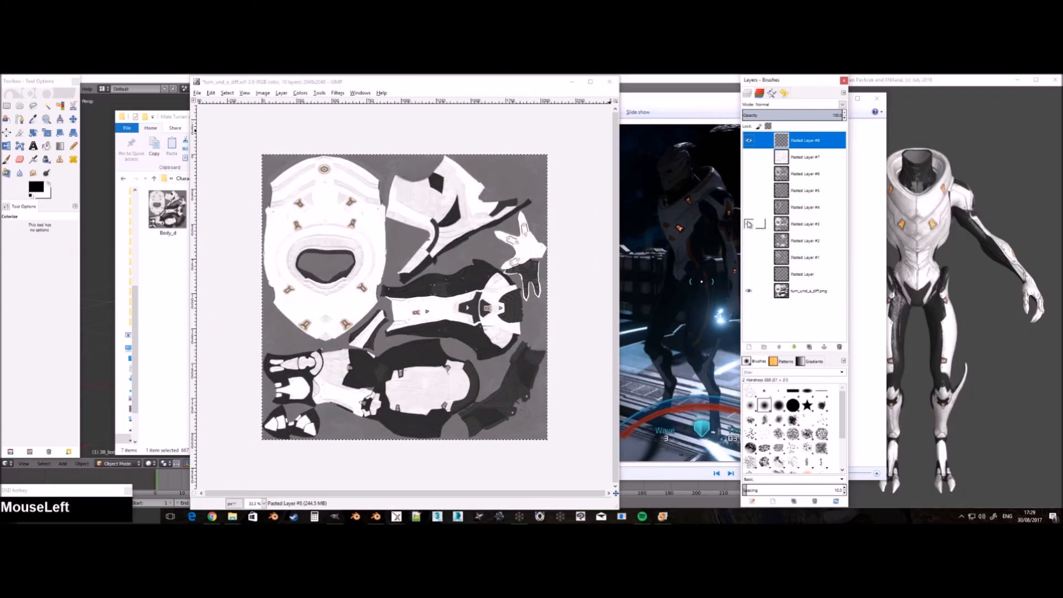
left_click(749, 241)
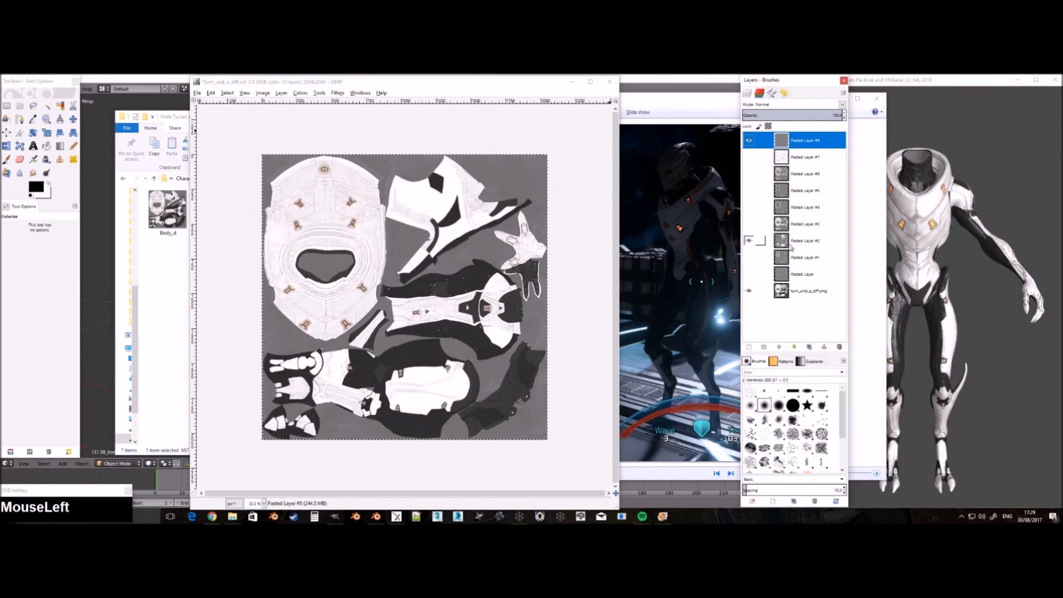
left_click(749, 240)
Try to copy the base texture area covered by Pasted Layer #2 into a new layer.
right_click(781, 241)
left_click(814, 443)
left_click(805, 291)
left_click(803, 158)
key("ctrl+c")
key("ctrl+v")
left_click(749, 347)
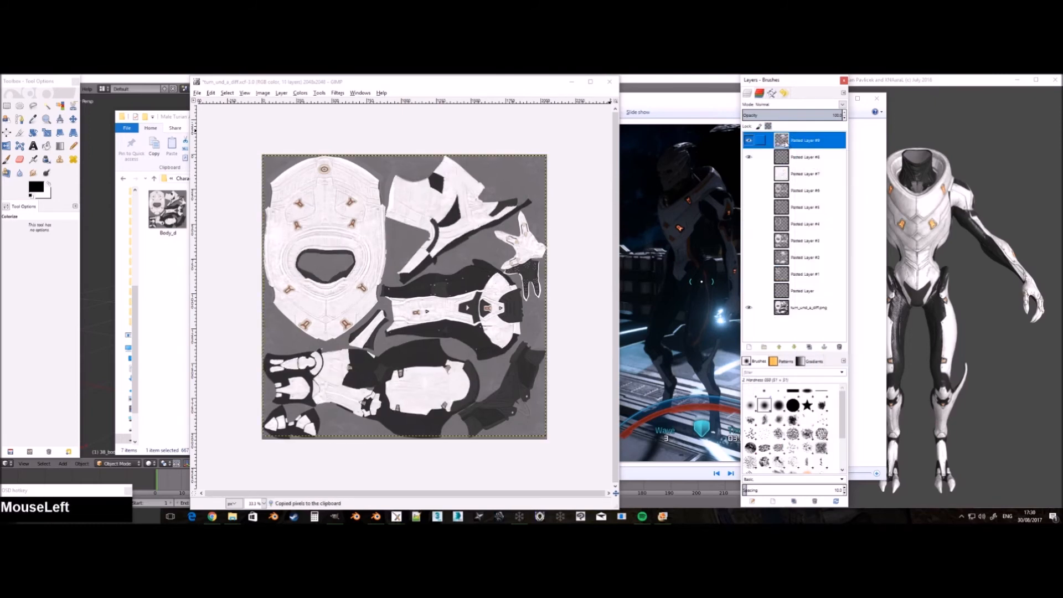
Undo the layer copy, close the image without saving and reopen tum_und_a_diff.xcf.
key("ctrl+z")
key("ctrl+z")
key("ctrl+z")
key("ctrl+z")
left_click(609, 82)
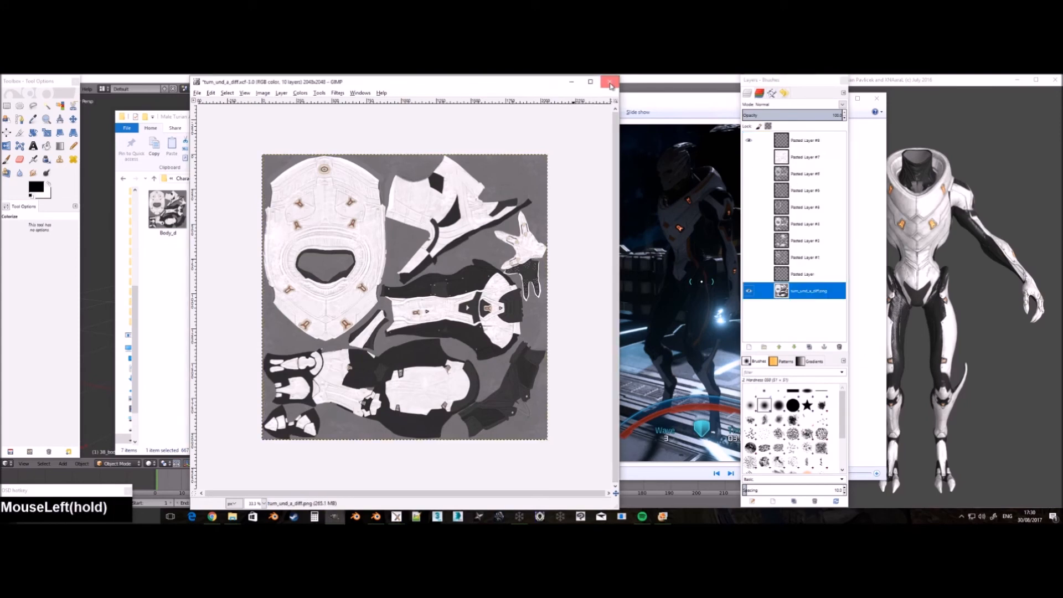
left_click(419, 346)
left_click(610, 81)
double_click(400, 215)
Select the opaque area of Pasted Layer #1 and copy that part of the base texture into a new top layer.
left_click_drag(781, 157, 786, 277)
right_click(781, 155)
left_click(780, 156)
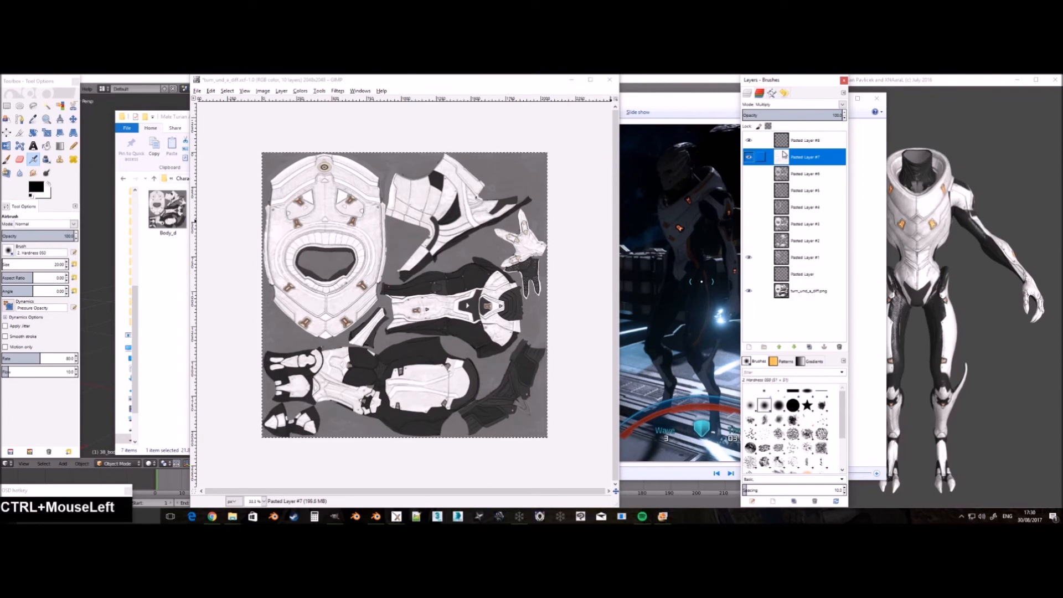
right_click(787, 264)
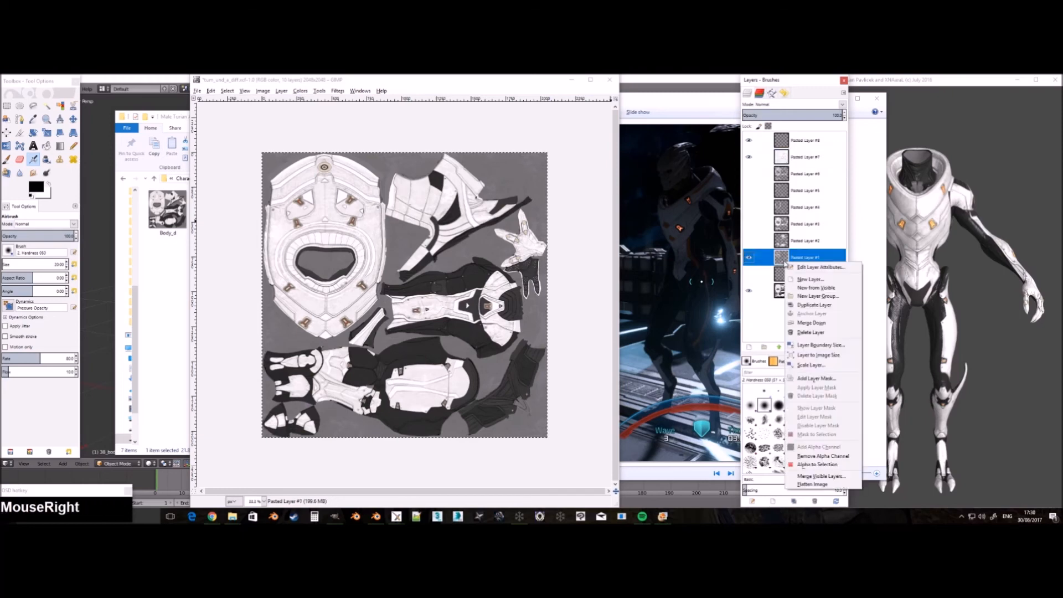
left_click(814, 467)
key("ctrl+c")
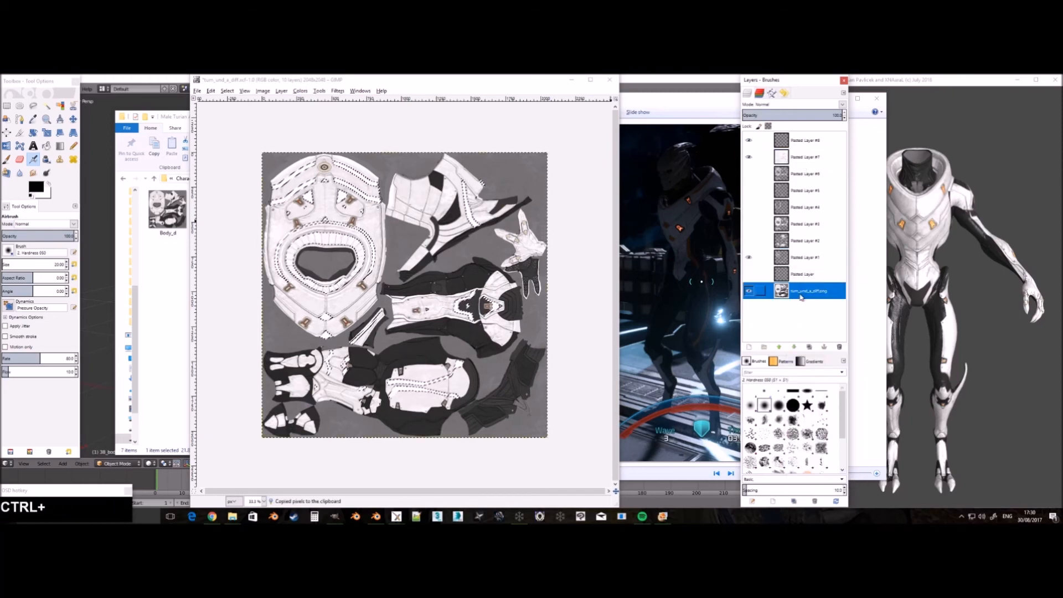
key("ctrl+v")
right_click(801, 140)
left_click(817, 157)
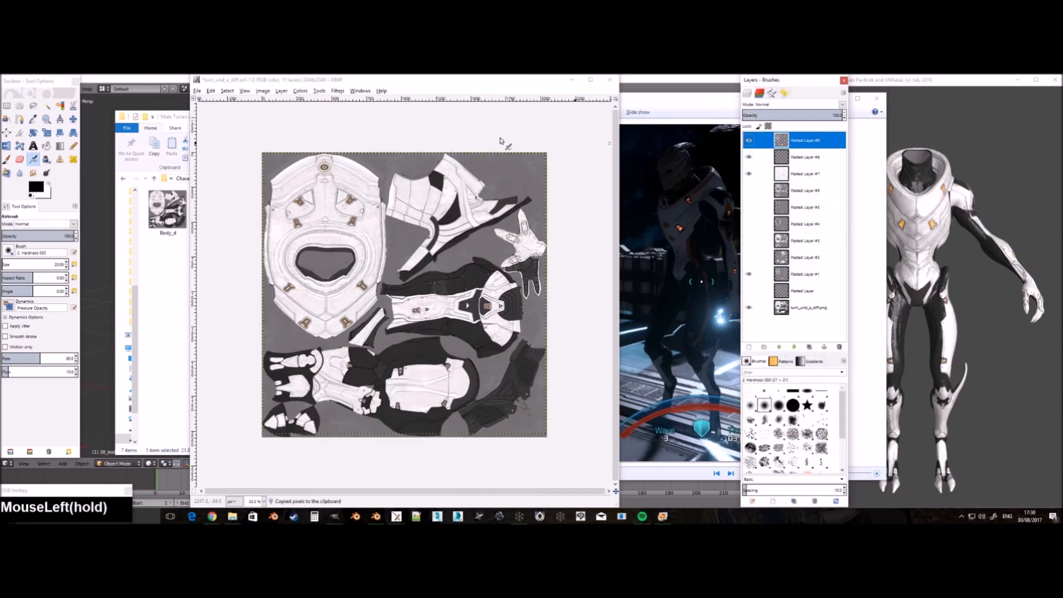
Colorize the new stripe layer orange with hue 32 and saturation 100, raising the lightness slightly above -64.
left_click(336, 92)
left_click(335, 92)
left_click(336, 93)
left_click(334, 93)
left_click_drag(300, 92, 320, 118)
left_click(661, 175)
left_click(662, 195)
left_click_drag(618, 197, 620, 197)
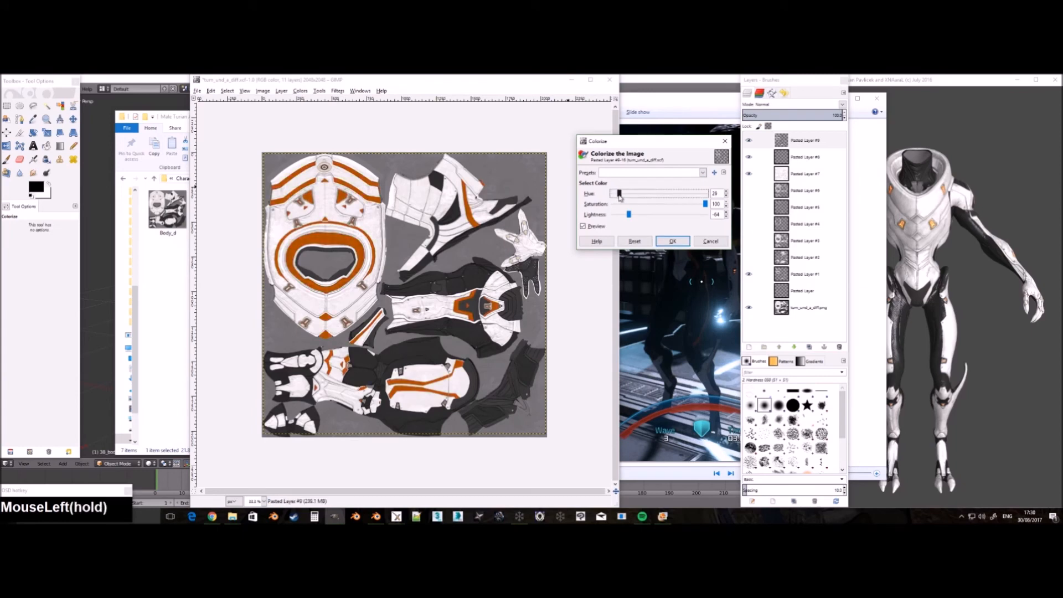
left_click_drag(619, 197, 623, 198)
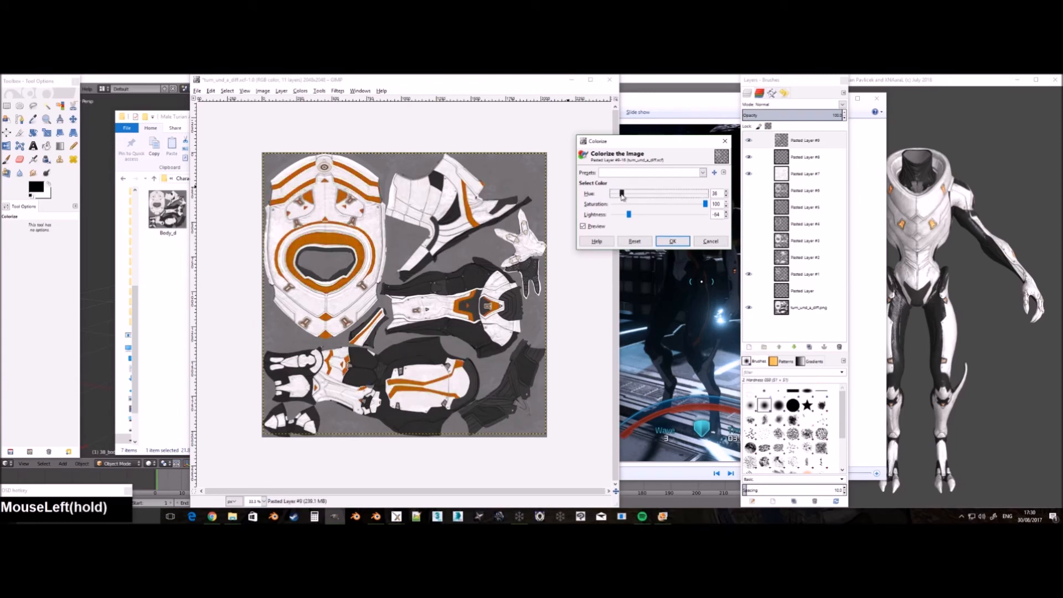
left_click_drag(629, 214, 633, 215)
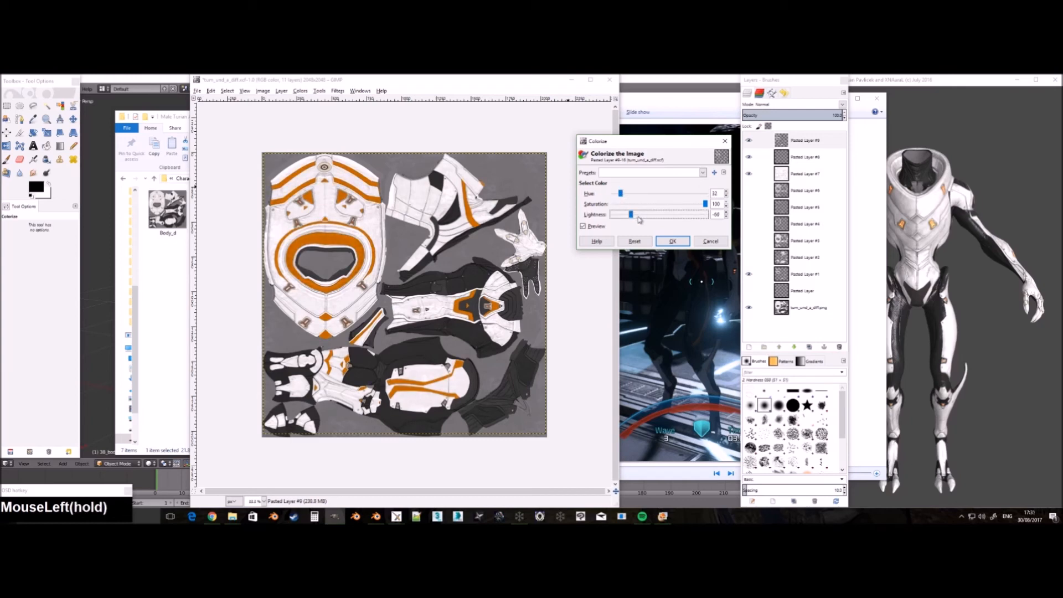
left_click(672, 241)
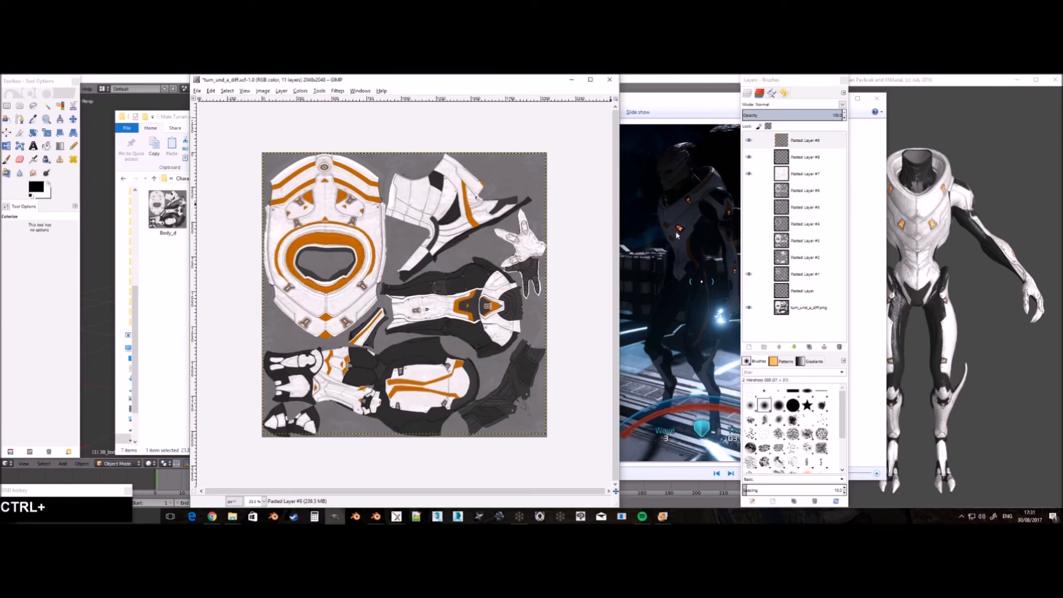
Export the diffuse with the orange stripes, overwriting Body_d.png.
left_click(499, 85)
key("ctrl+e")
left_click(368, 249)
key("Return")
key("Return")
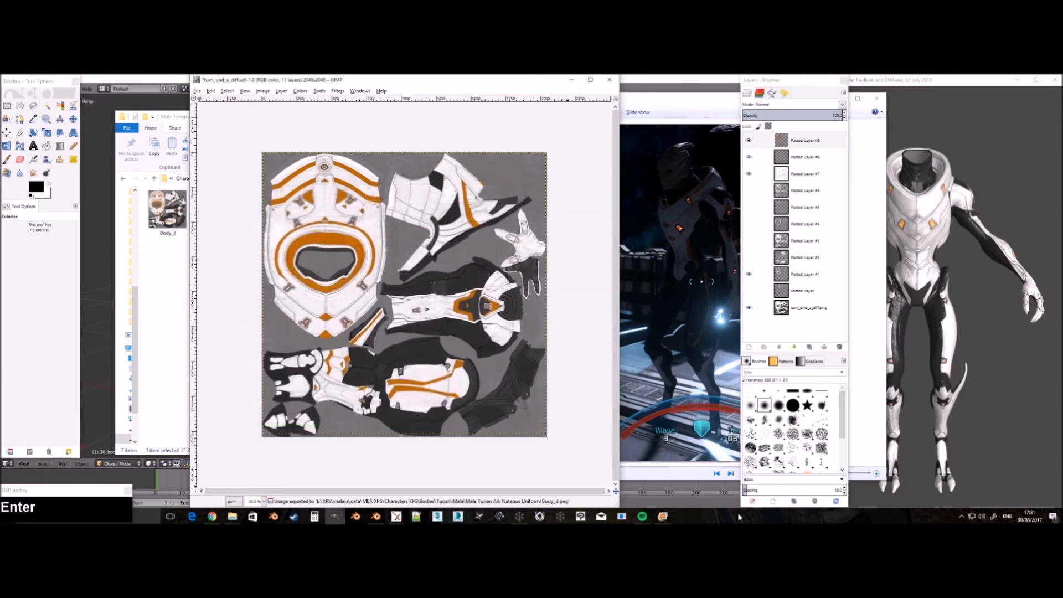
Switch to XNA Posing Studio, reload the model's textures and inspect the orange stripes from an angle.
left_click(968, 396)
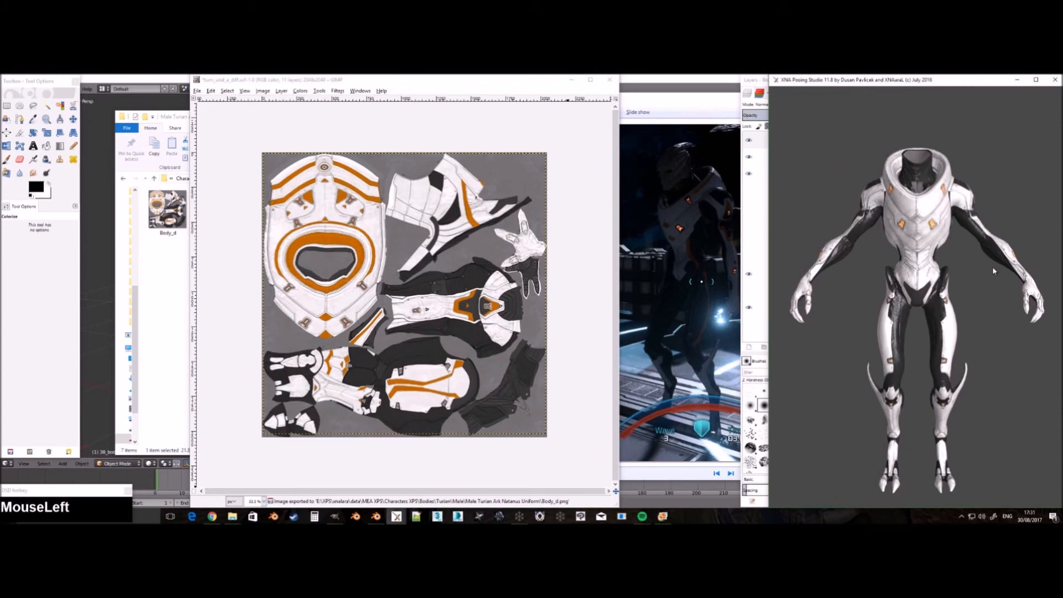
key("F8")
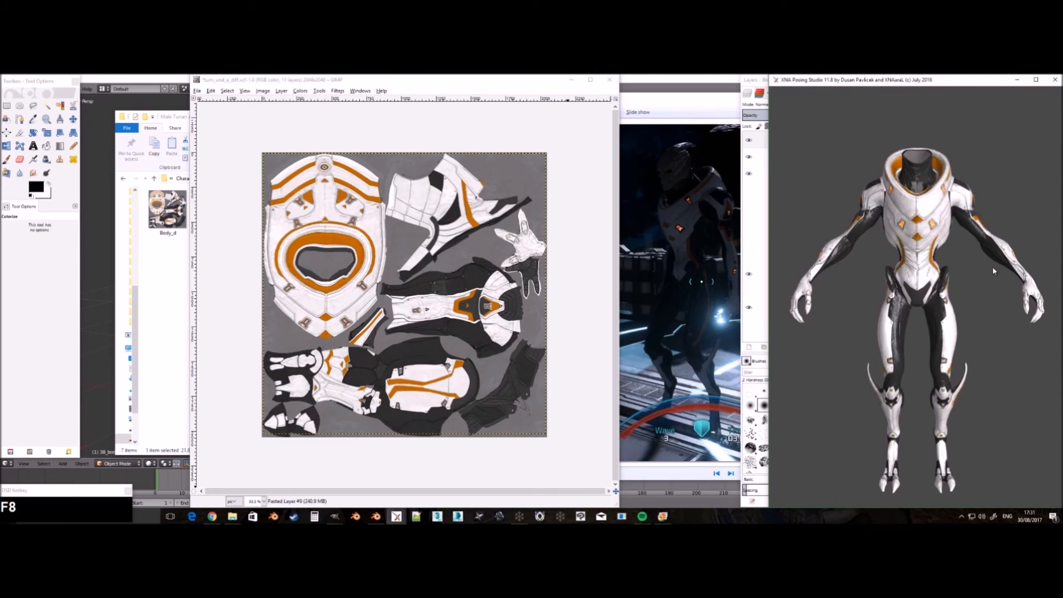
left_click_drag(982, 284, 953, 284)
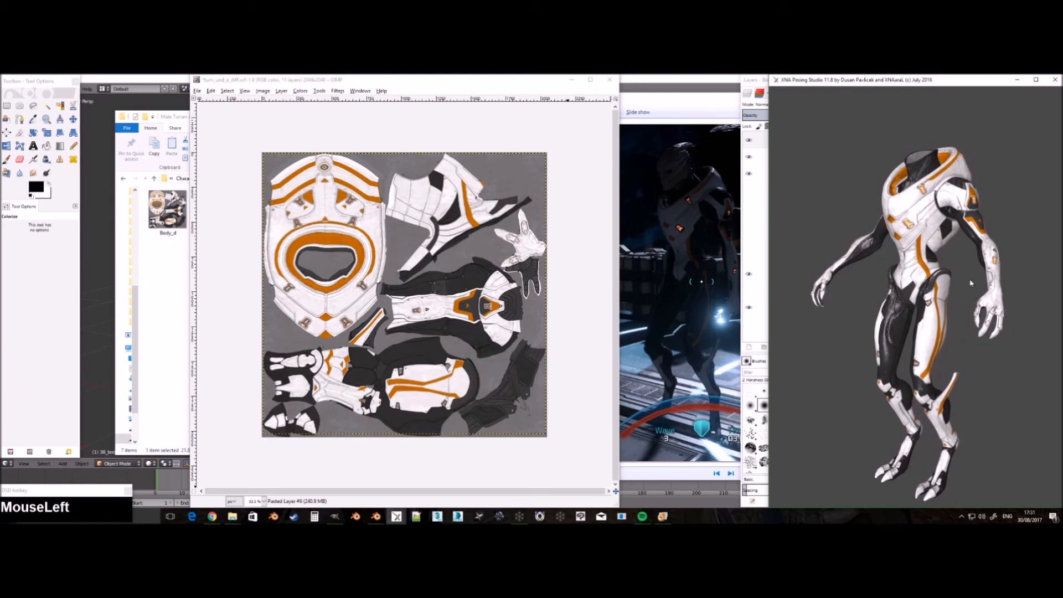
Return to GIMP and examine what the lowest pasted layer covers by toggling its visibility.
left_click(505, 84)
left_click(750, 289)
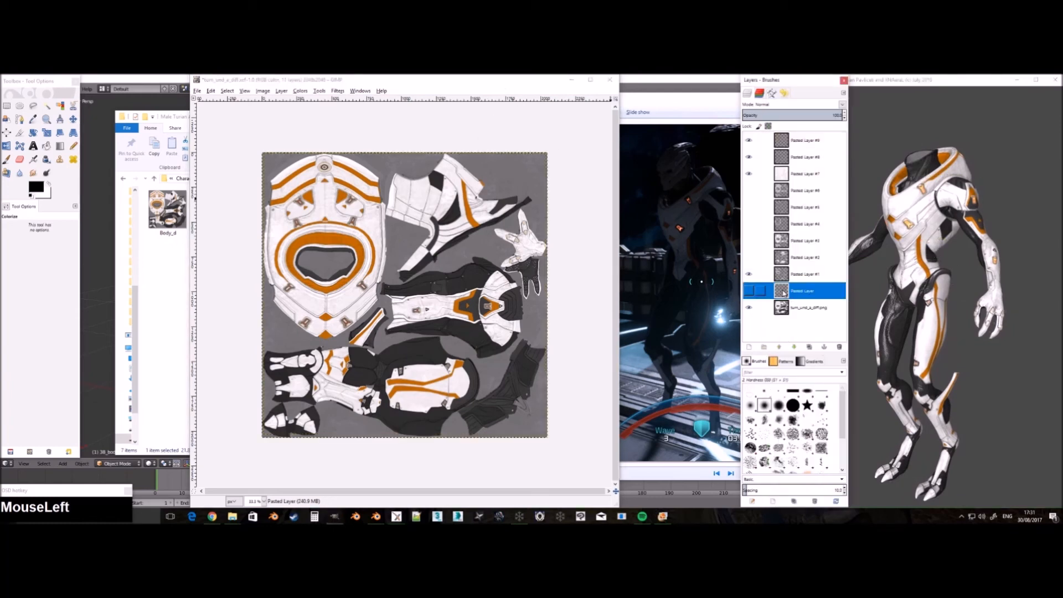
left_click(750, 289)
left_click(750, 289)
left_click(750, 290)
left_click(750, 289)
left_click(750, 289)
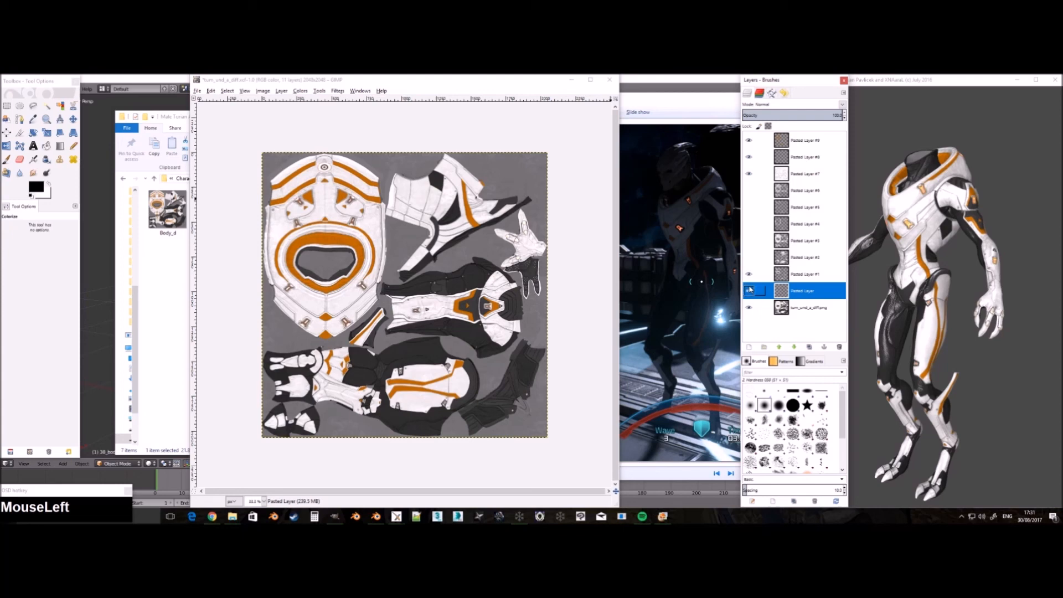
left_click(750, 289)
left_click(750, 289)
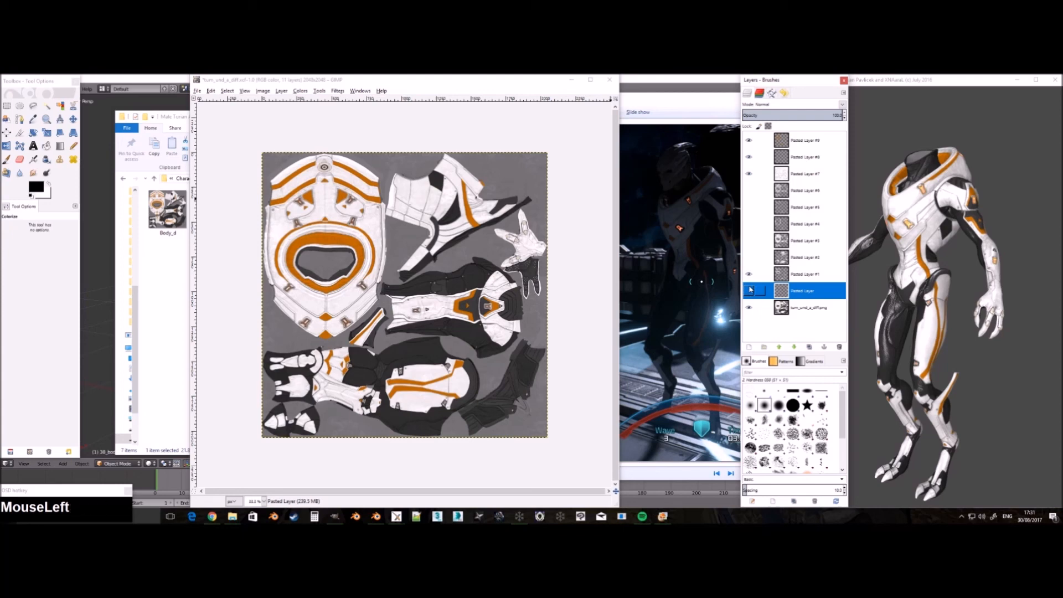
Select the lowest pasted layer's opaque area, copy it from the turn_und_a_diff.png base layer and paste it as a new layer.
right_click(781, 299)
left_click(808, 497)
left_click(786, 307)
key("ctrl+c")
key("ctrl+v")
right_click(793, 140)
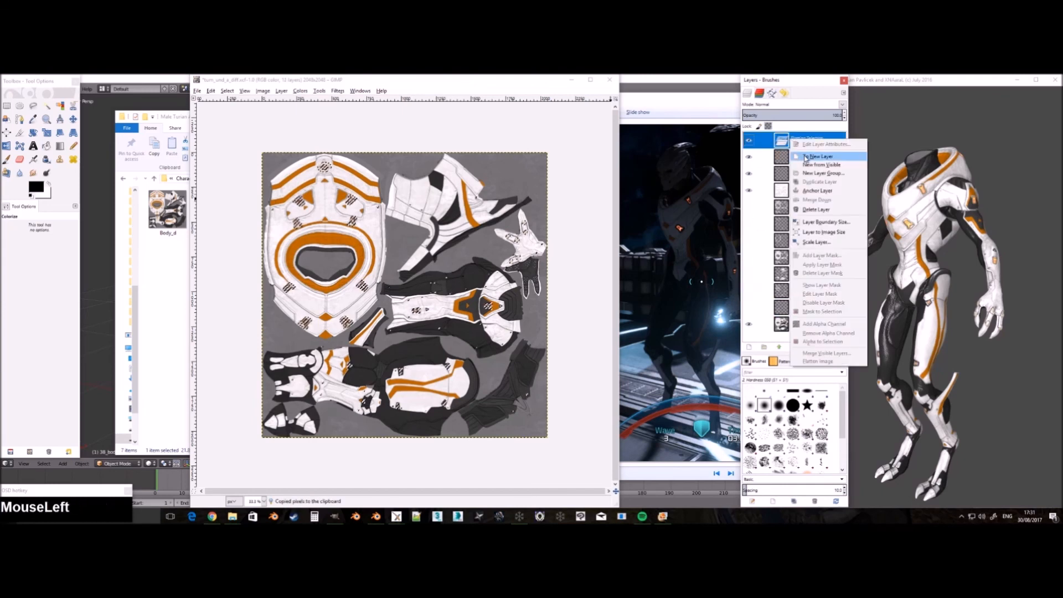
left_click(818, 157)
Colorize the newly pasted detail layer with the Grey/Black preset.
left_click(662, 172)
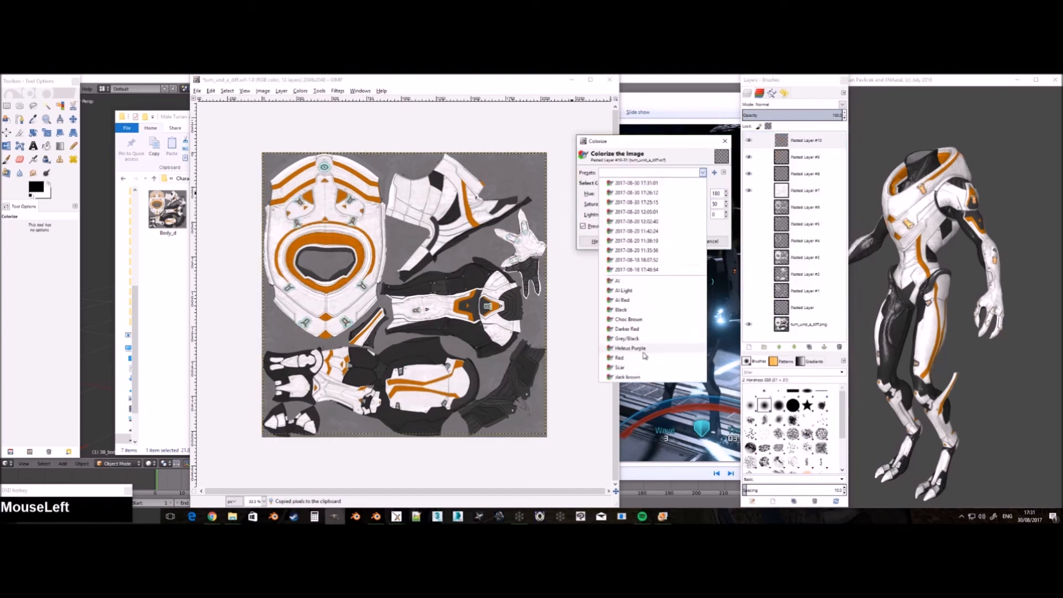
left_click(644, 339)
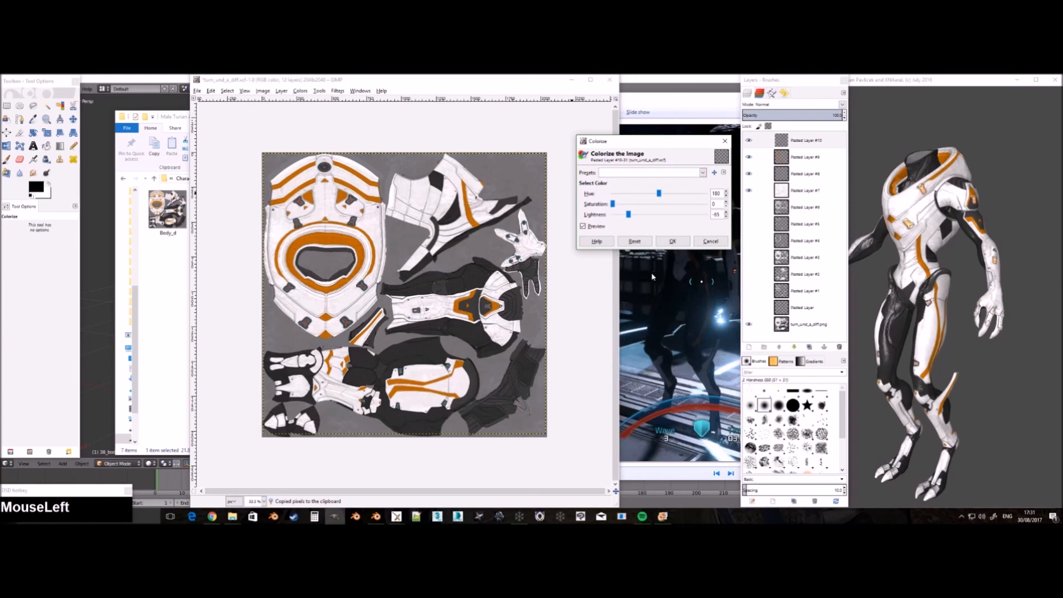
left_click(673, 243)
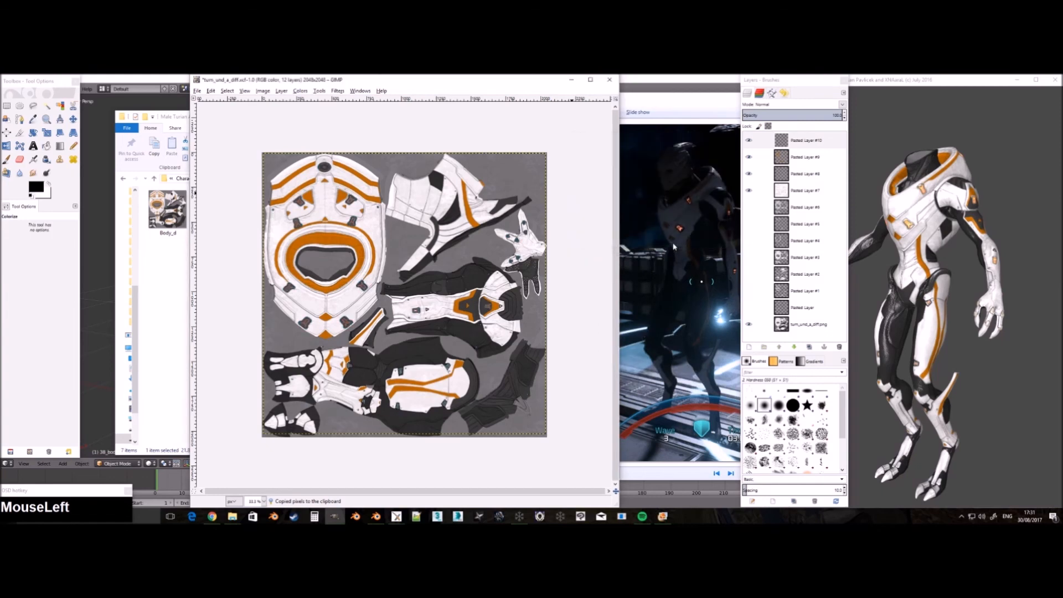
Examine which texture areas Pasted Layers #6, #5 and #4 cover by toggling their visibility.
left_click(772, 241)
left_click(772, 208)
left_click(750, 208)
left_click(749, 208)
left_click(750, 208)
left_click(750, 208)
left_click(751, 223)
left_click(752, 224)
left_click(751, 224)
left_click(751, 223)
left_click(752, 240)
left_click(752, 241)
left_click(751, 240)
left_click(752, 240)
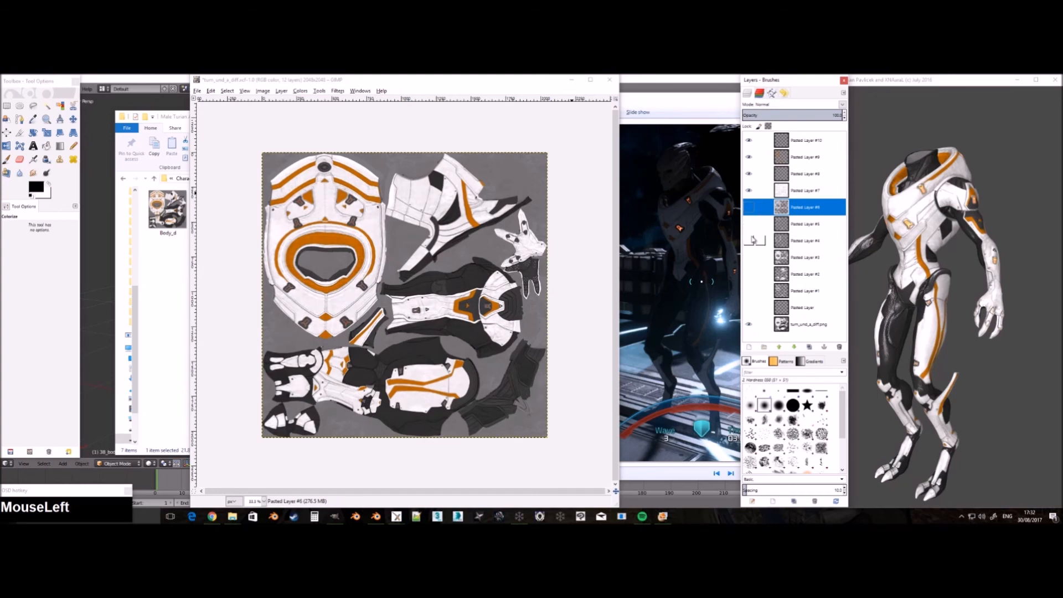
Examine which suit areas Pasted Layers #3 and #2 cover by toggling their visibility.
left_click(750, 257)
left_click(750, 257)
left_click(750, 258)
left_click(750, 257)
left_click(751, 258)
left_click(750, 258)
left_click(750, 257)
left_click(750, 257)
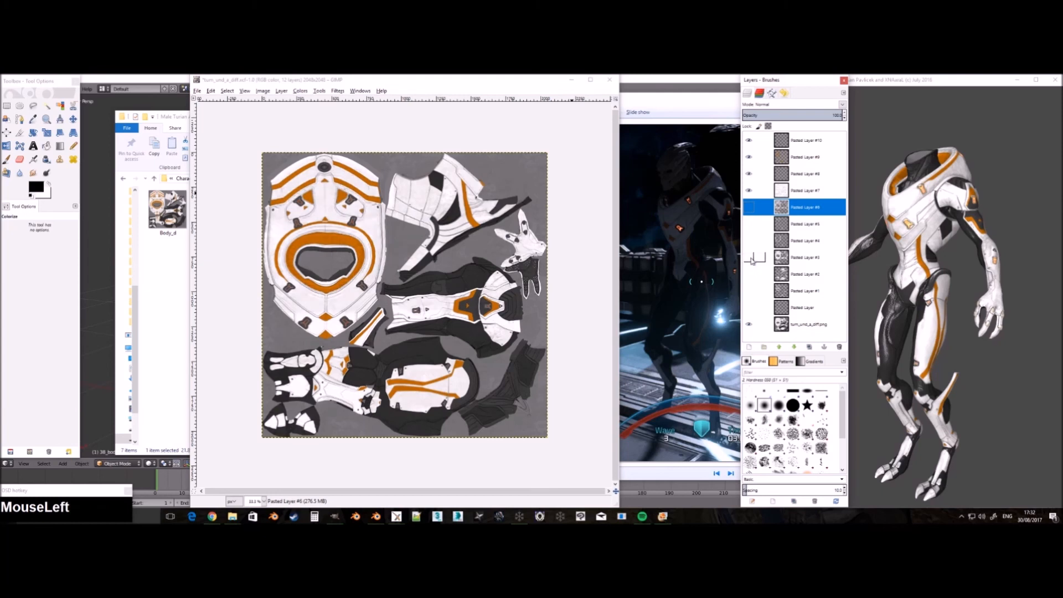
left_click(750, 258)
left_click(750, 257)
left_click(750, 257)
left_click(750, 257)
left_click(750, 258)
left_click(750, 257)
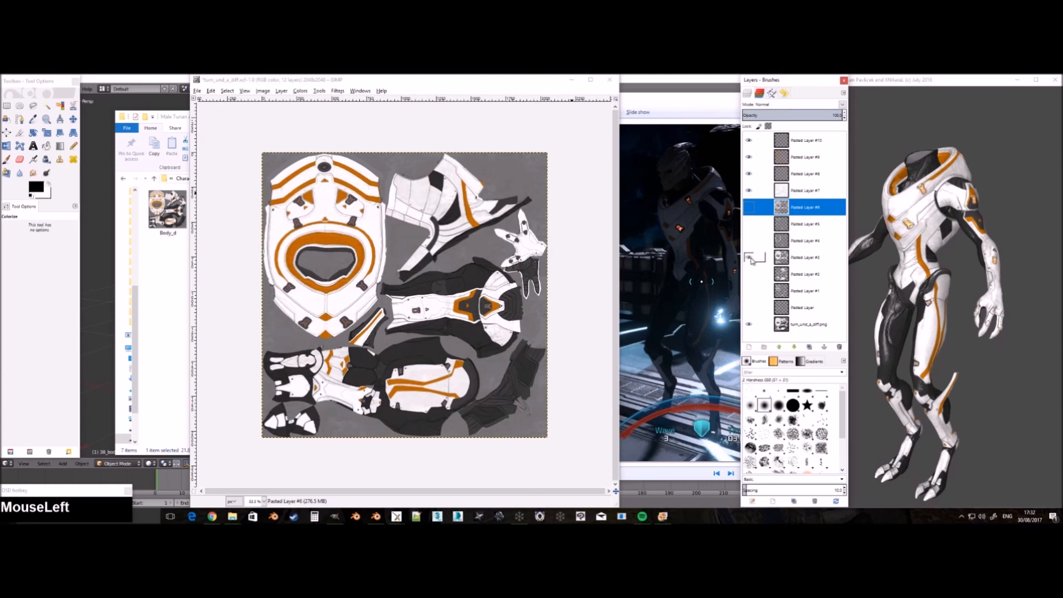
left_click(750, 258)
left_click(749, 274)
left_click(749, 274)
left_click(749, 274)
left_click(750, 274)
left_click(749, 274)
Select Pasted Layer #2's opaque area, hide that layer, and copy the area from the base diffuse into a new layer.
right_click(782, 275)
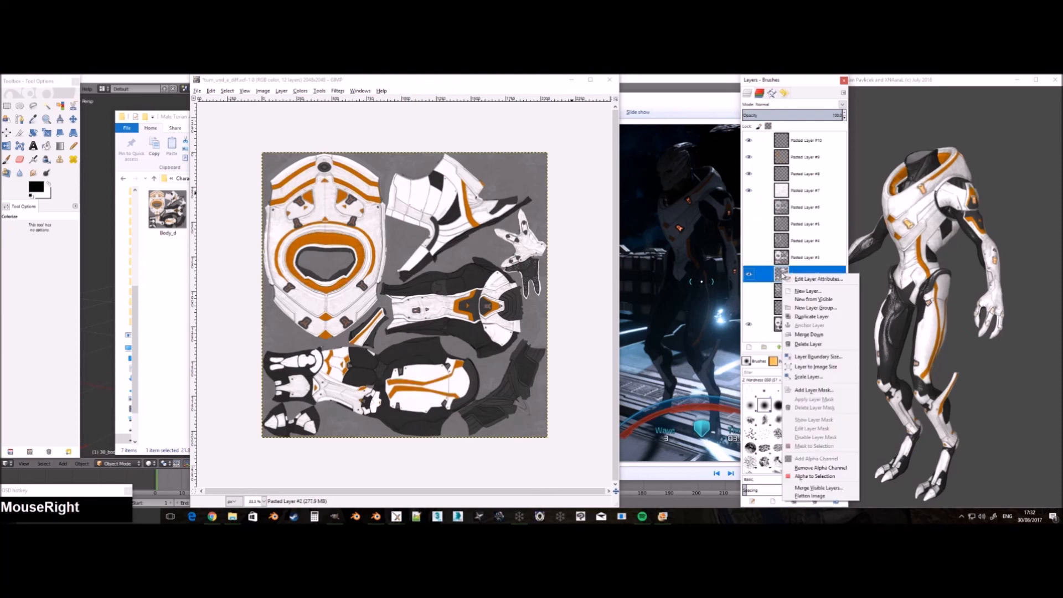
left_click(815, 476)
left_click(749, 274)
left_click(803, 324)
key("ctrl+c")
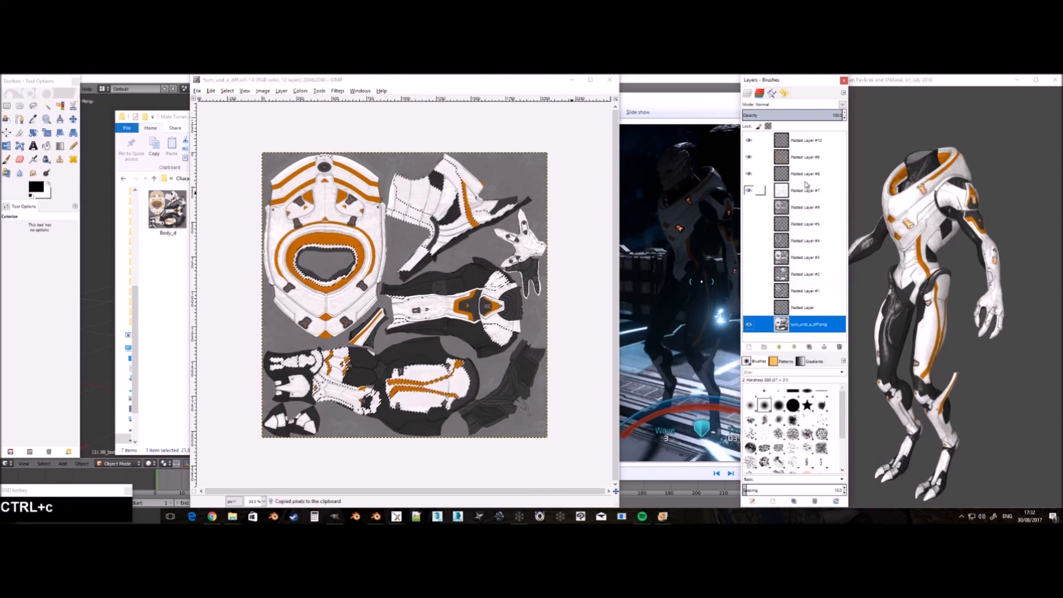
key("ctrl+v")
right_click(797, 142)
left_click(819, 162)
Colorize the new suit panel layer with the Grey/Black preset and export the diffuse over Body_d.png.
left_click(523, 234)
left_click(650, 173)
left_click(646, 340)
left_click(672, 241)
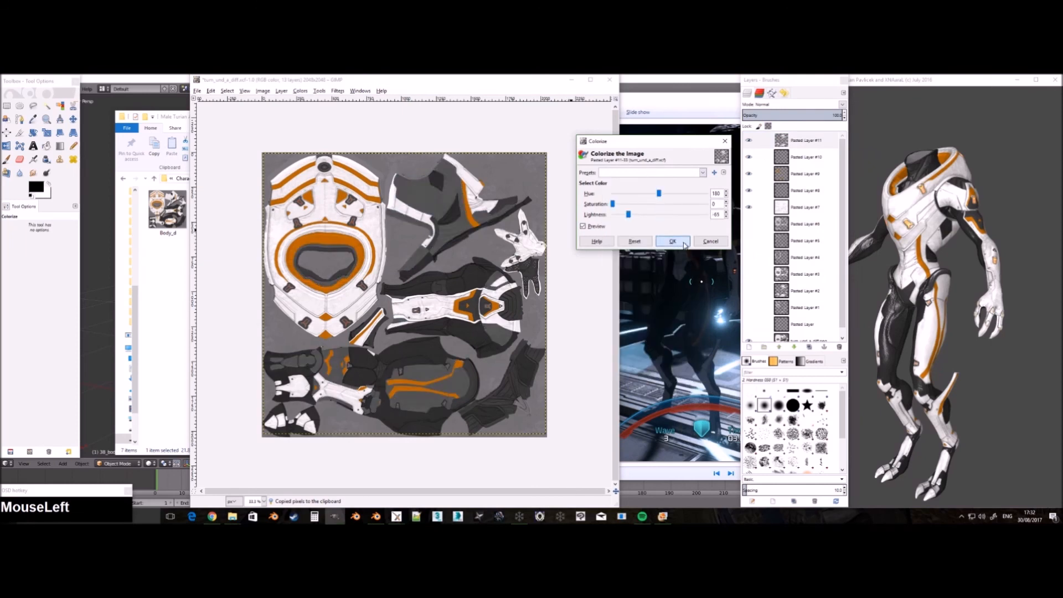
key("ctrl+e")
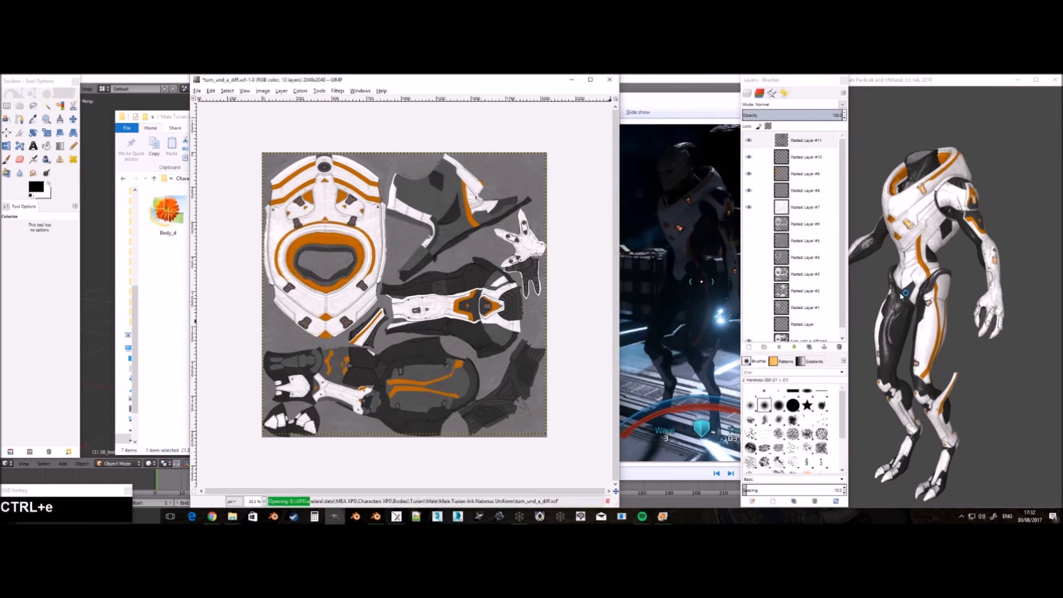
Switch to XNA Posing Studio, reload the model's textures and inspect the grey suit panels.
left_click(987, 380)
left_click_drag(987, 379, 988, 382)
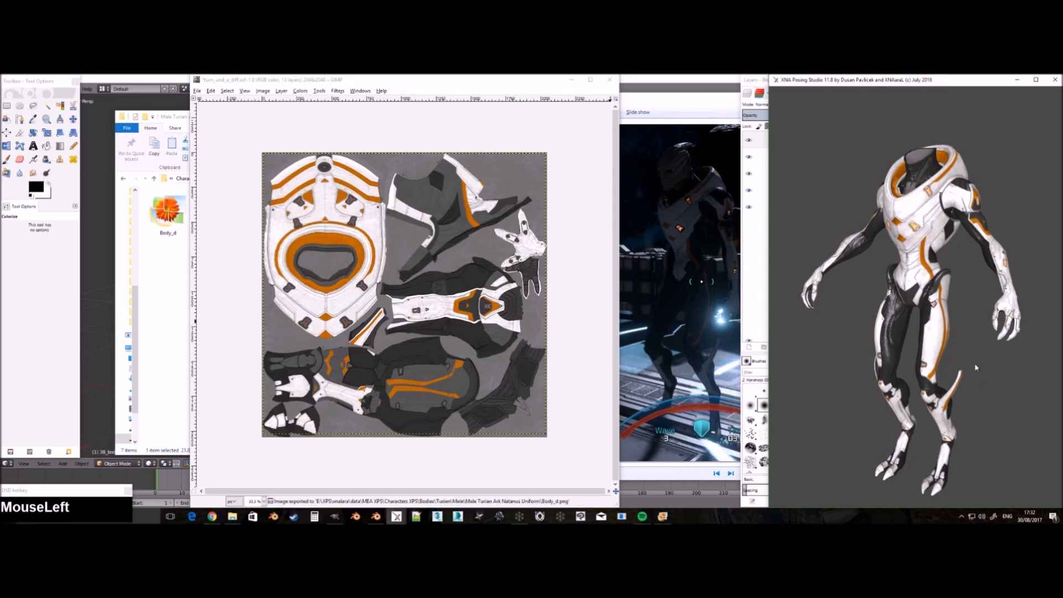
key("F8")
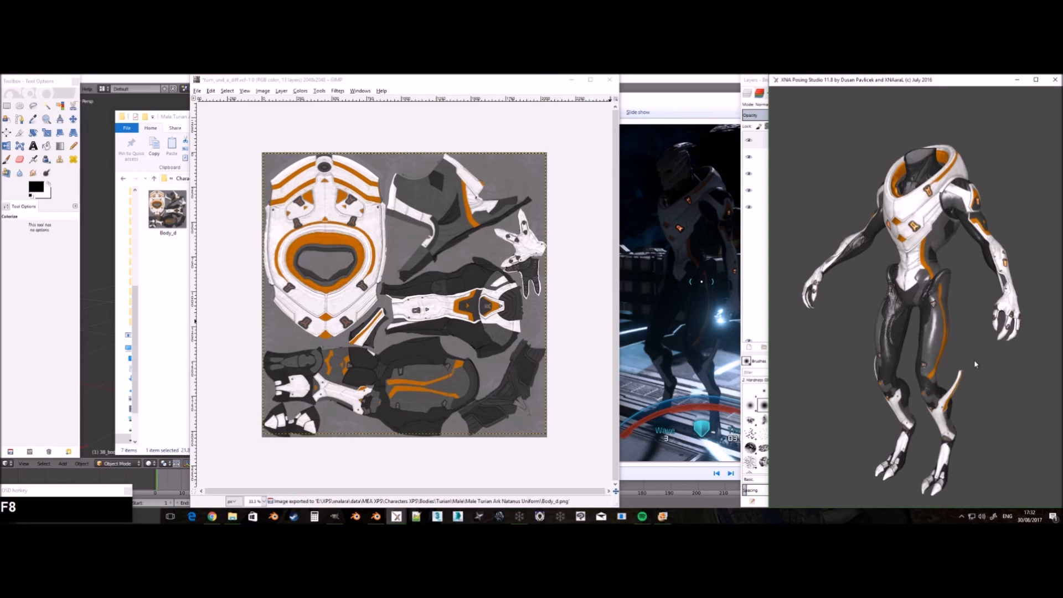
left_click_drag(975, 364, 980, 369)
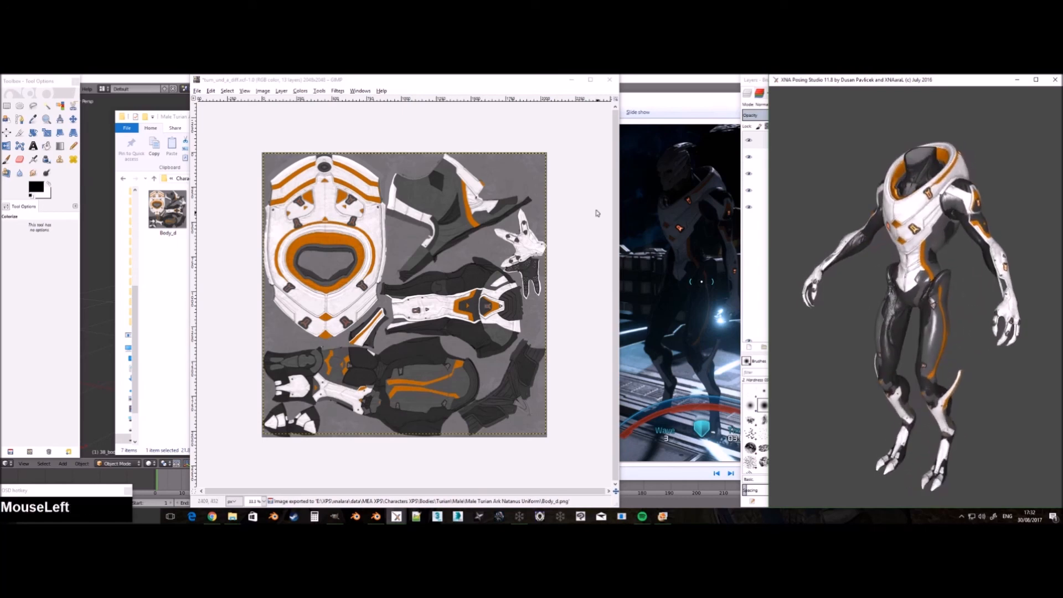
Return to GIMP and darken Pasted Layer #11 by colorizing it with the Grey/Black preset and lightness at about -51.
left_click(493, 83)
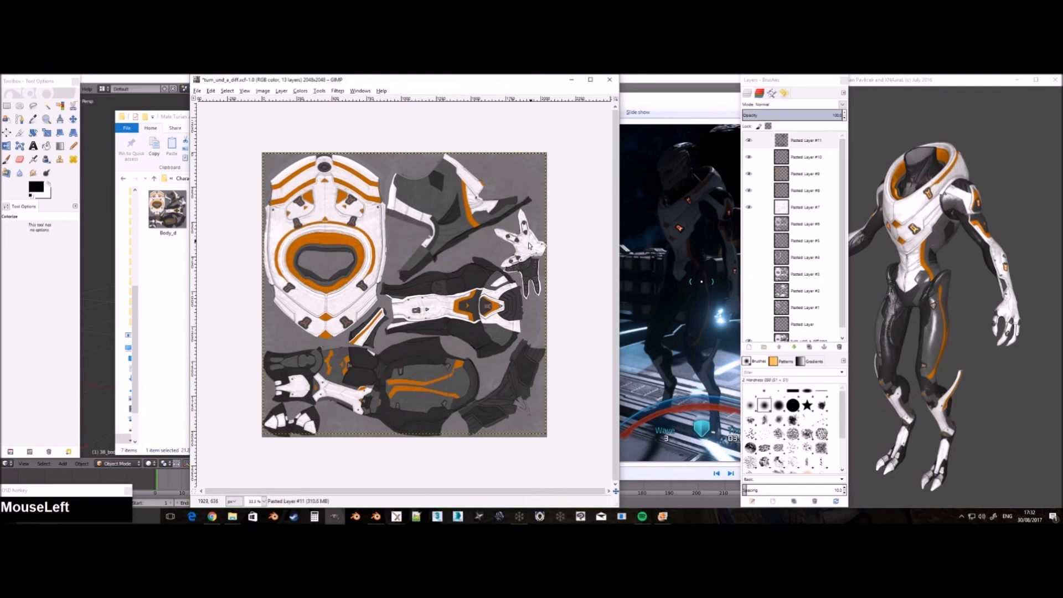
left_click(553, 217)
left_click(633, 172)
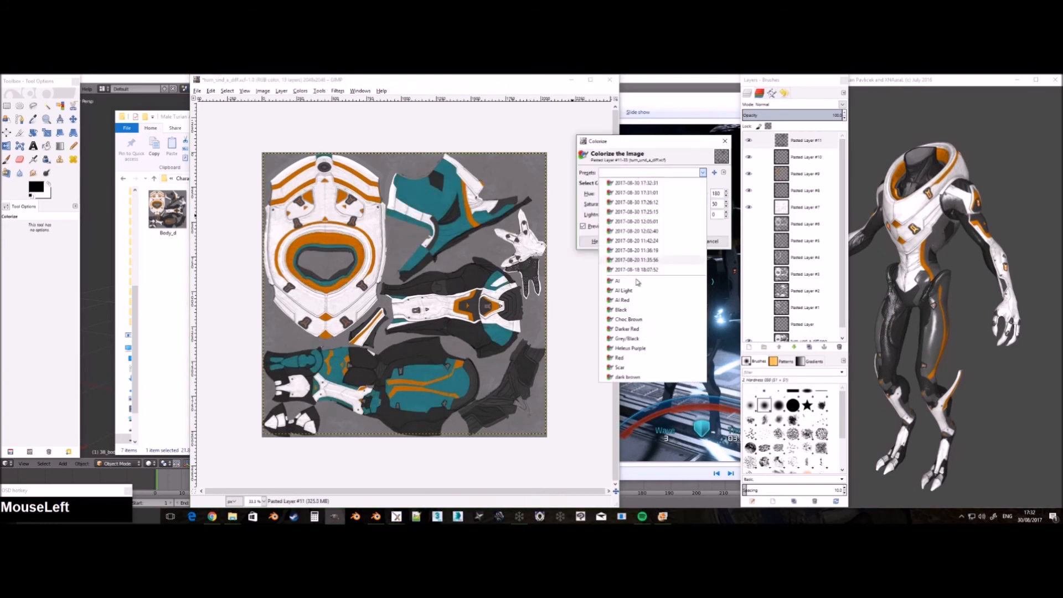
left_click(645, 342)
left_click_drag(640, 216, 635, 217)
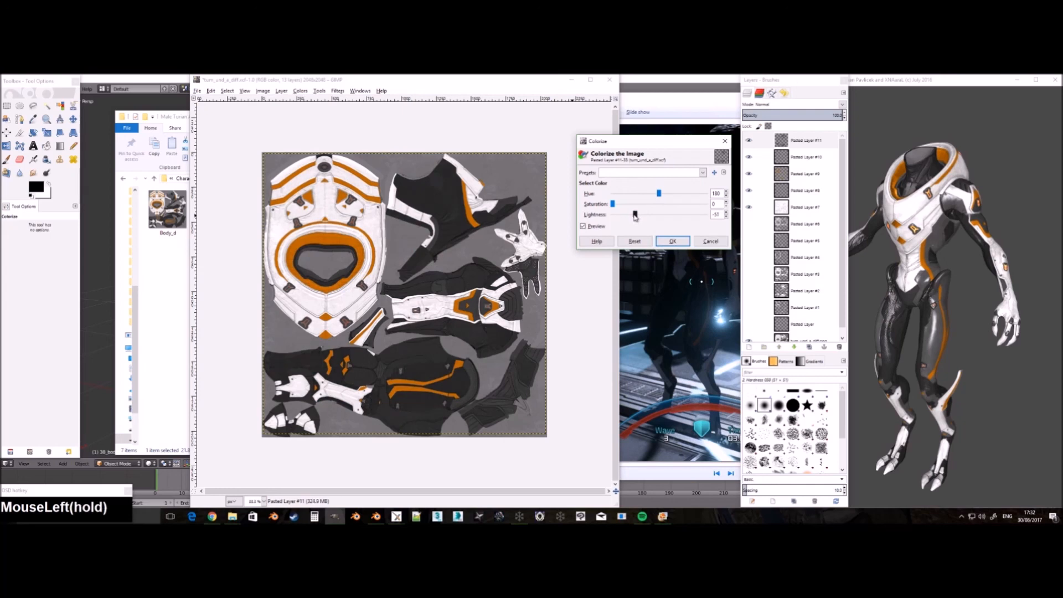
left_click(672, 241)
Colorize Pasted Layer #10 with the most recently used Colorize settings and export the diffuse over Body_d.png.
left_click(805, 157)
left_click(573, 212)
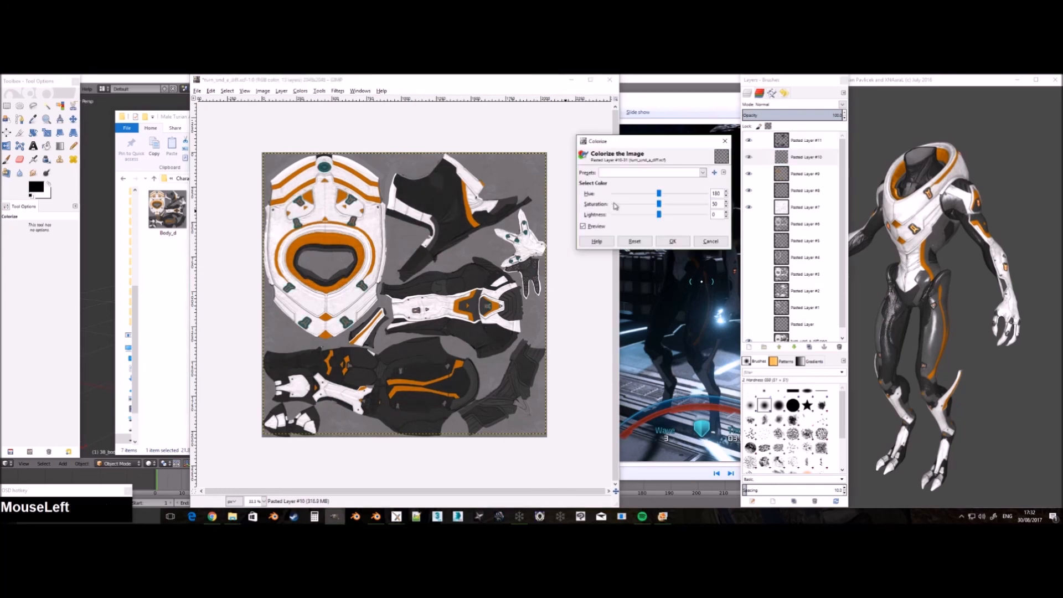
left_click(630, 173)
left_click(632, 183)
left_click(672, 241)
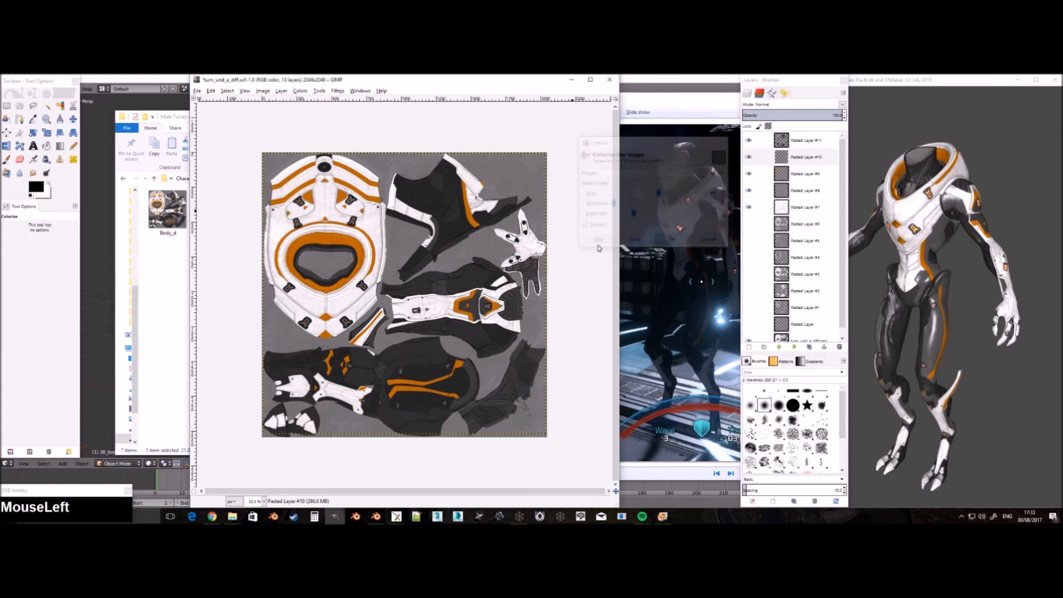
key("ctrl+e")
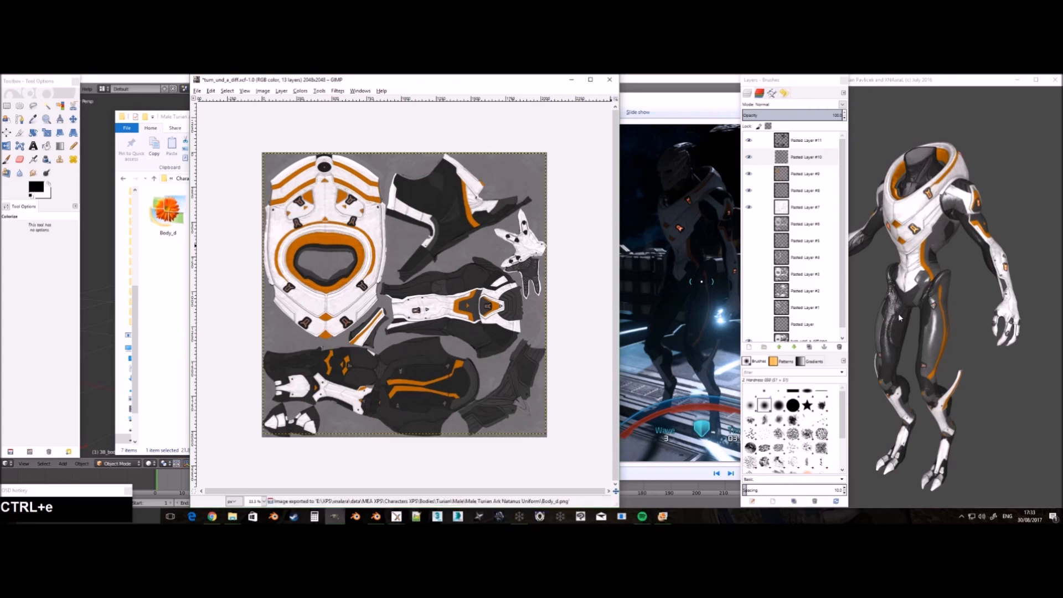
Switch to XNA Posing Studio, reload the textures and rotate the model to check the darkened panels from the front.
left_click(898, 314)
key("F8")
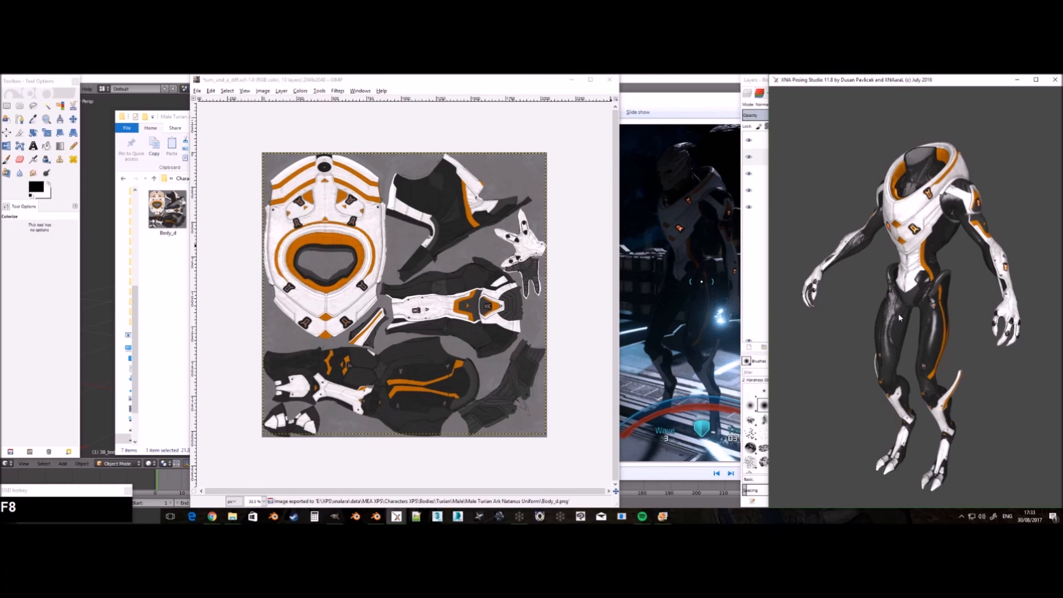
left_click_drag(963, 370, 1061, 354)
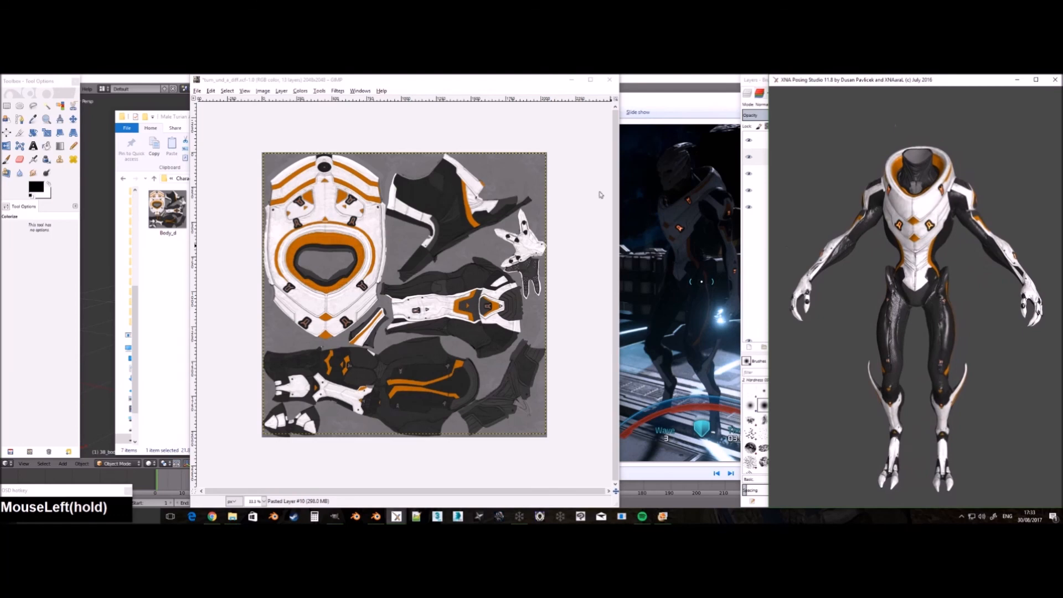
Save the layered turn_und_a_diff.xcf in GIMP, close the image and close the empty GIMP window.
left_click(525, 82)
key("ctrl+s")
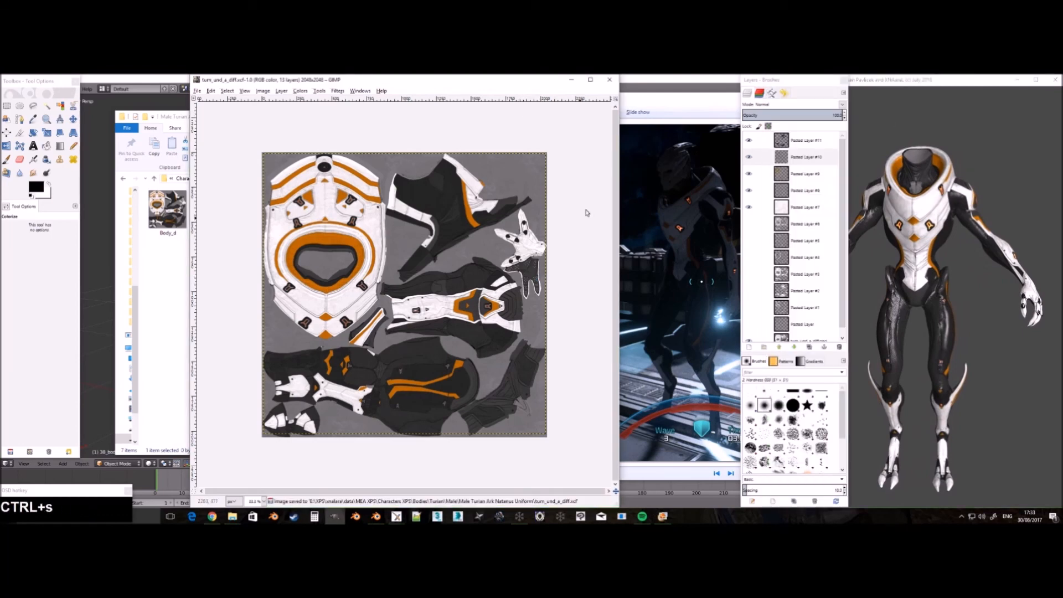
left_click(608, 81)
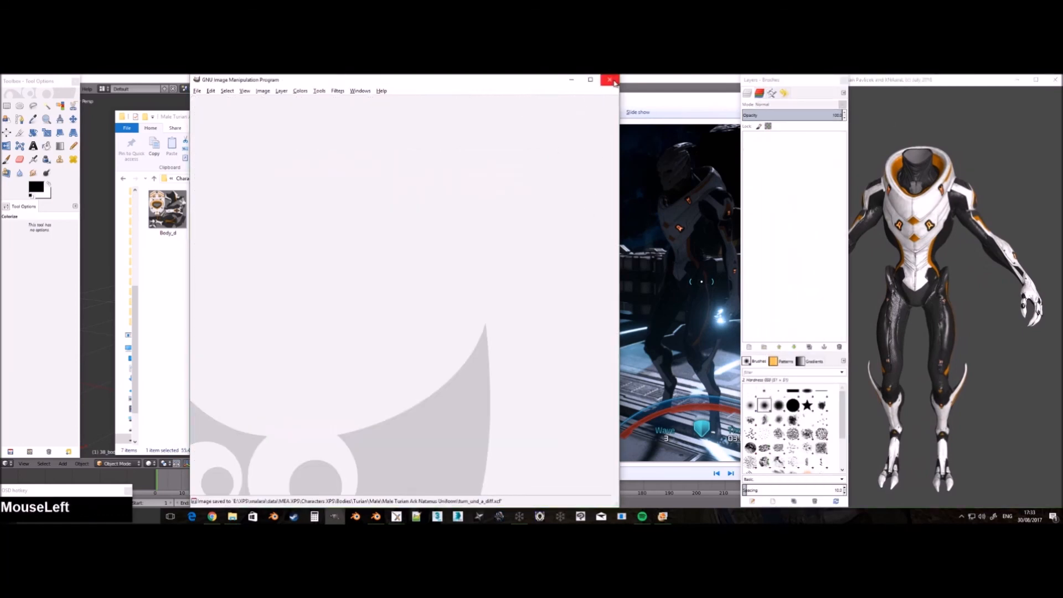
left_click(611, 81)
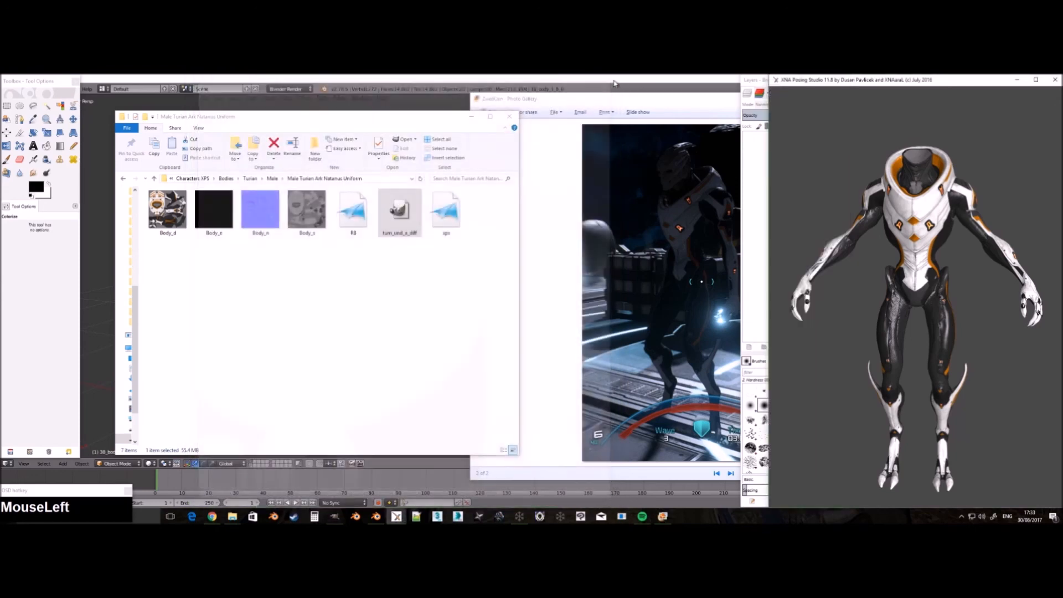